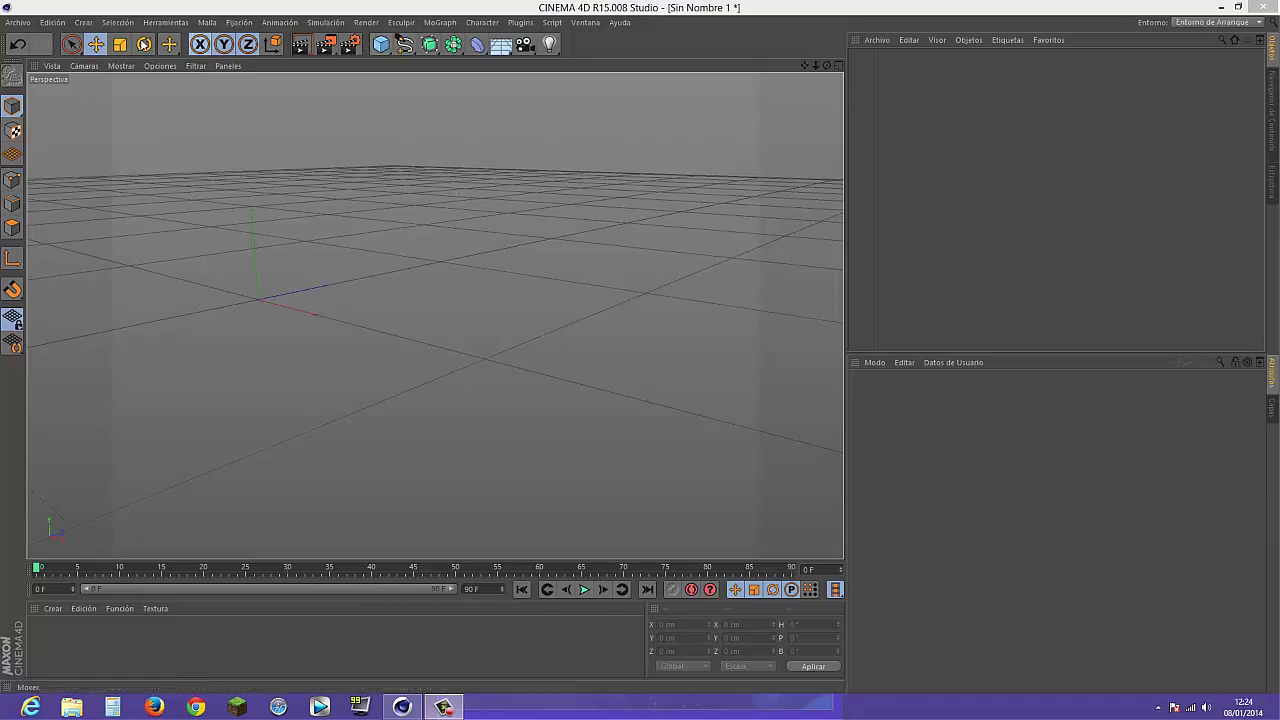
# Create a text spline reading 'Hola que tal?'
pyautogui.click(77, 23)
pyautogui.moveTo(89, 56)
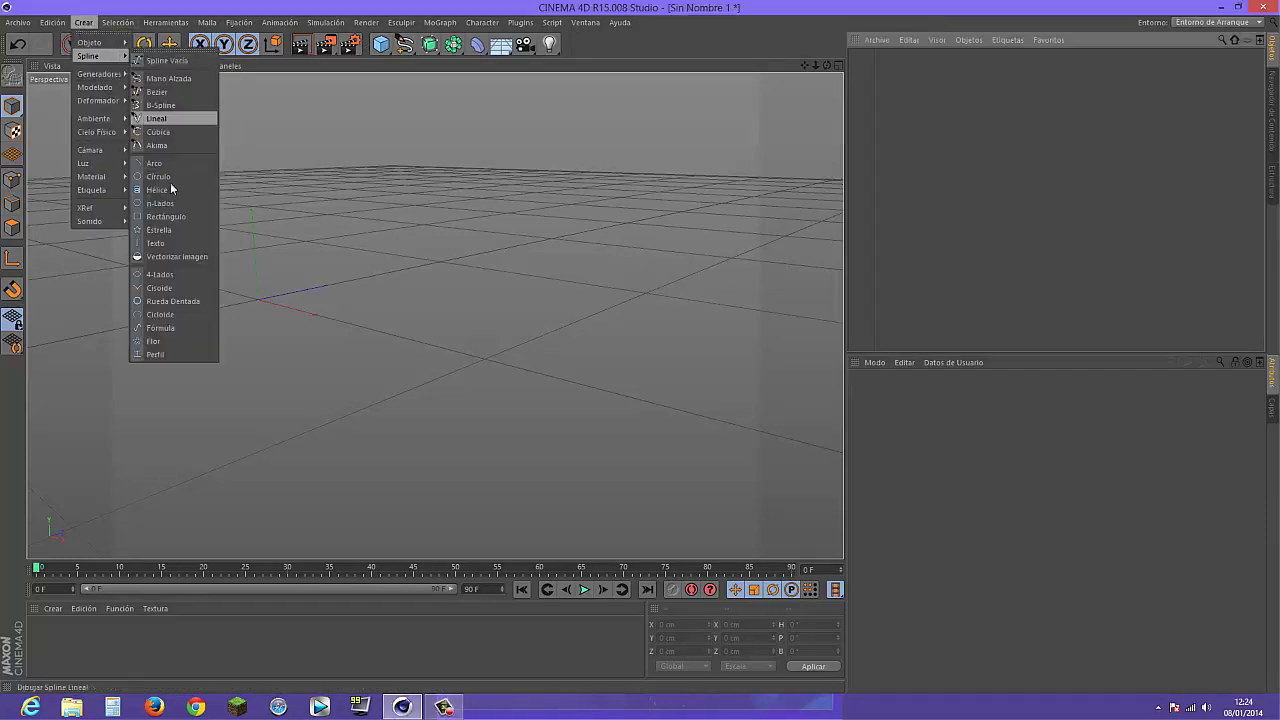
pyautogui.click(156, 243)
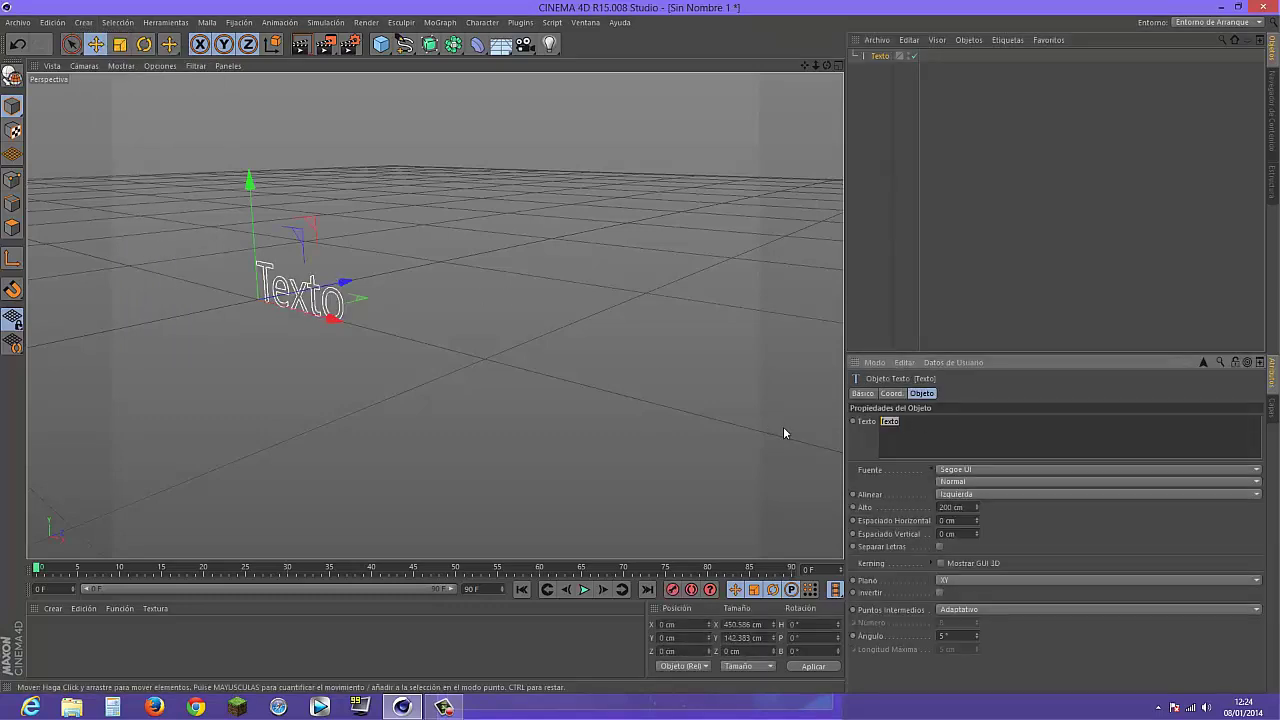
pyautogui.write('Hola que t')
pyautogui.write('al?')
pyautogui.click(871, 94)
# Set the text height to 223 cm and horizontal spacing to -23 cm
pyautogui.click(880, 57)
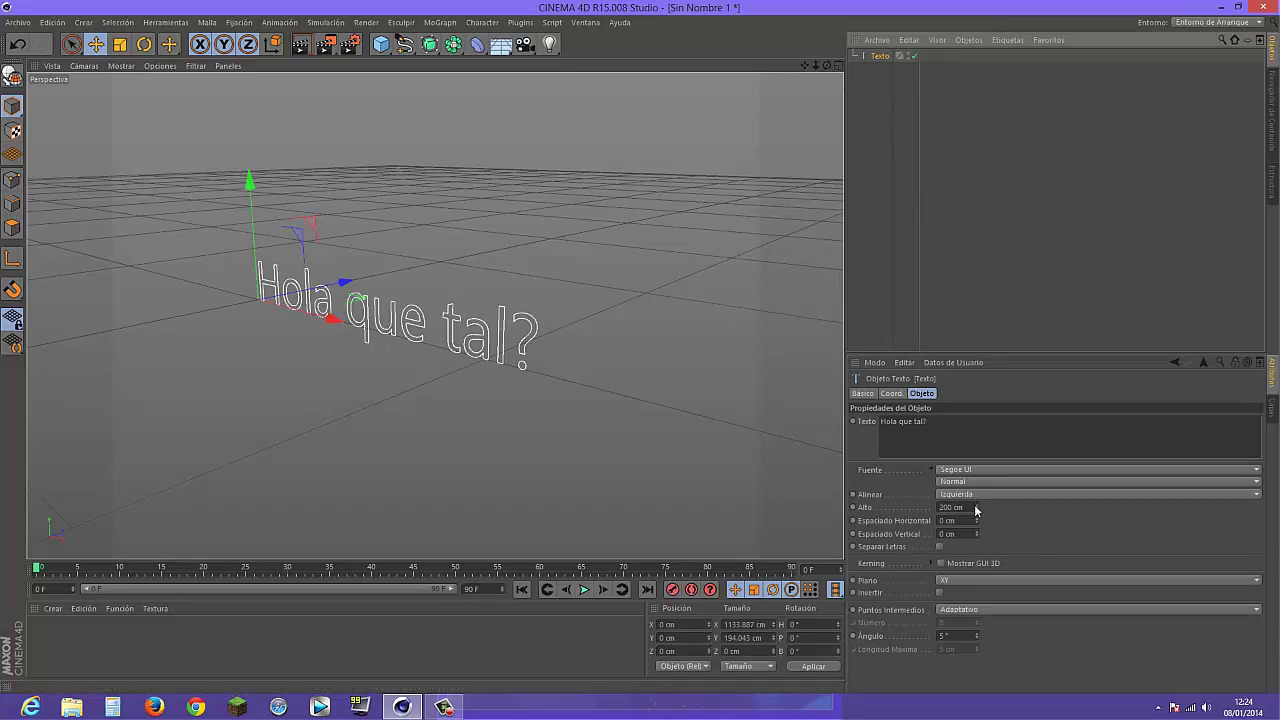
pyautogui.moveTo(976, 510); pyautogui.dragTo(1018, 510)
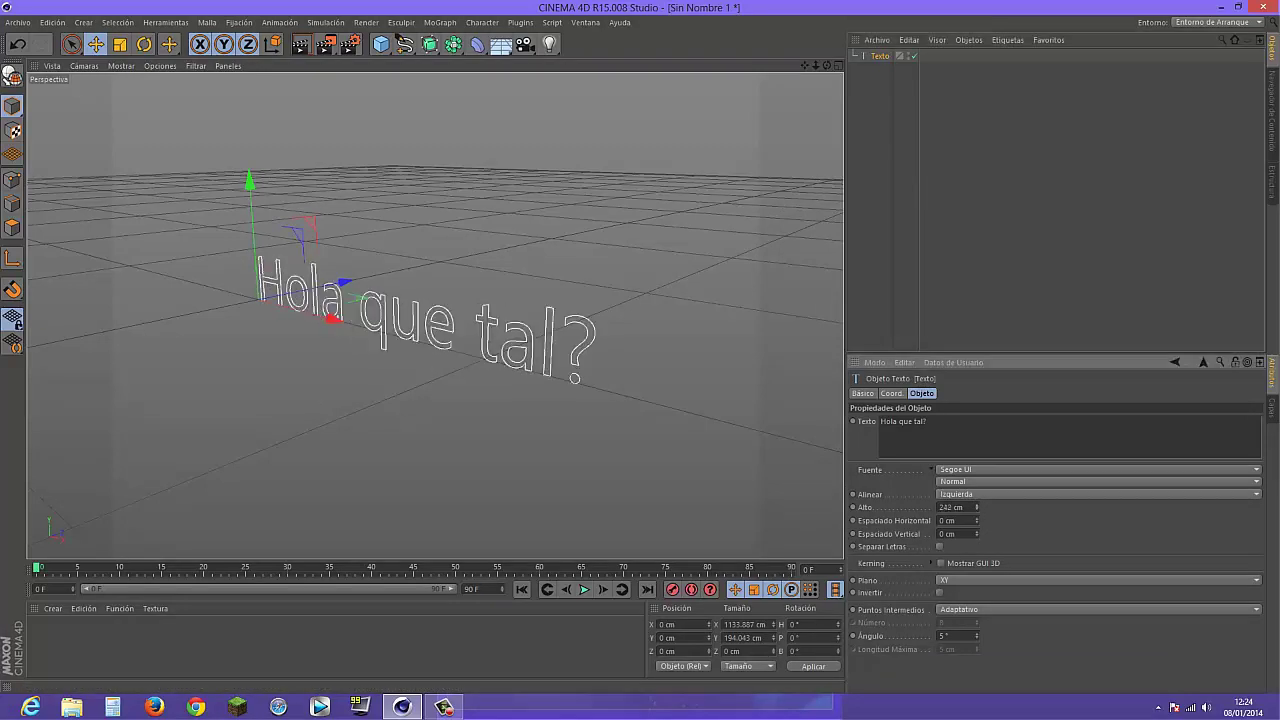
pyautogui.moveTo(976, 510)
pyautogui.mouseDown()
pyautogui.moveTo(950, 510)
pyautogui.moveTo(951, 527)
pyautogui.moveTo(978, 541)
pyautogui.mouseUp()
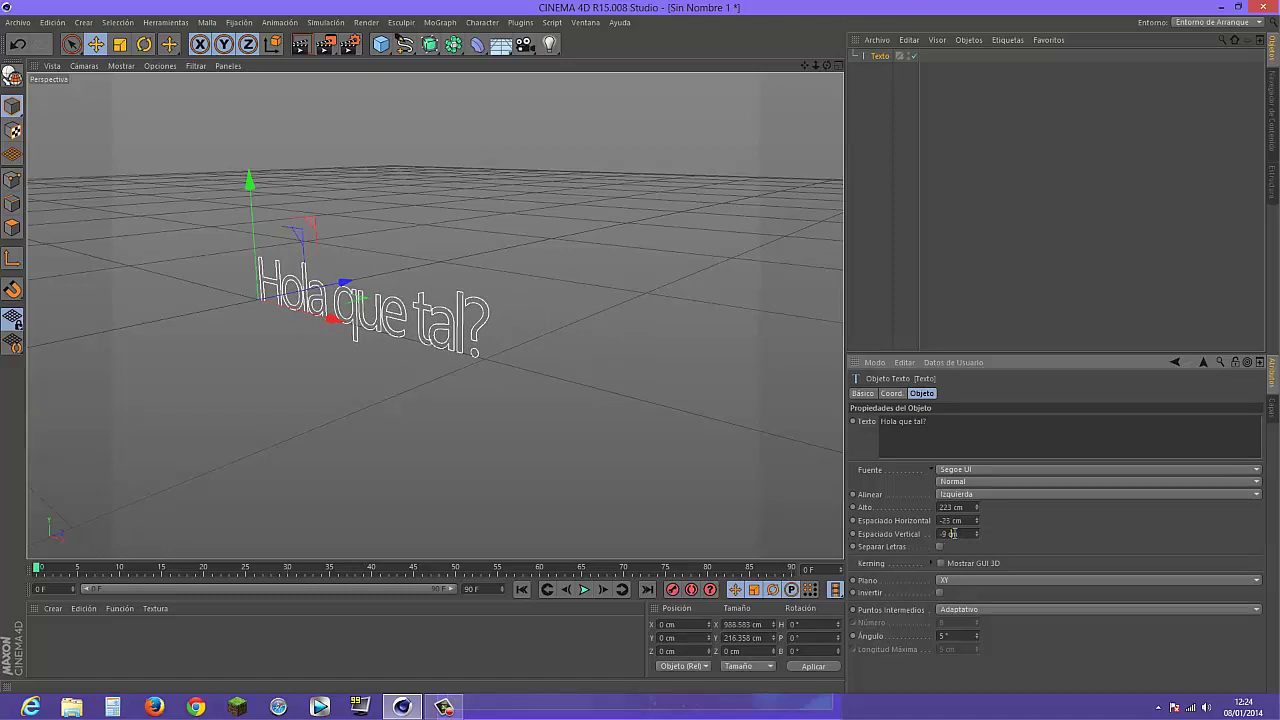
pyautogui.moveTo(954, 534); pyautogui.dragTo(890, 540)
pyautogui.click(940, 563)
pyautogui.click(941, 565)
pyautogui.click(501, 47)
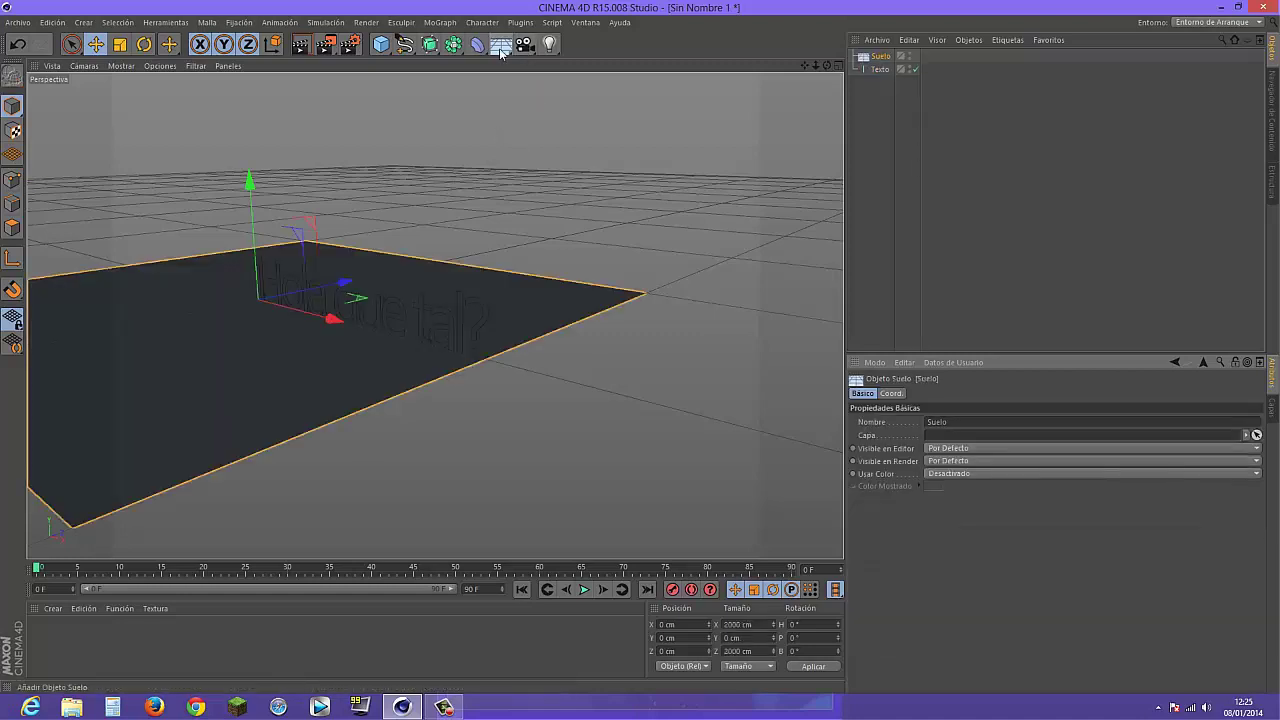
pyautogui.hotkey('ctrl', 'z')
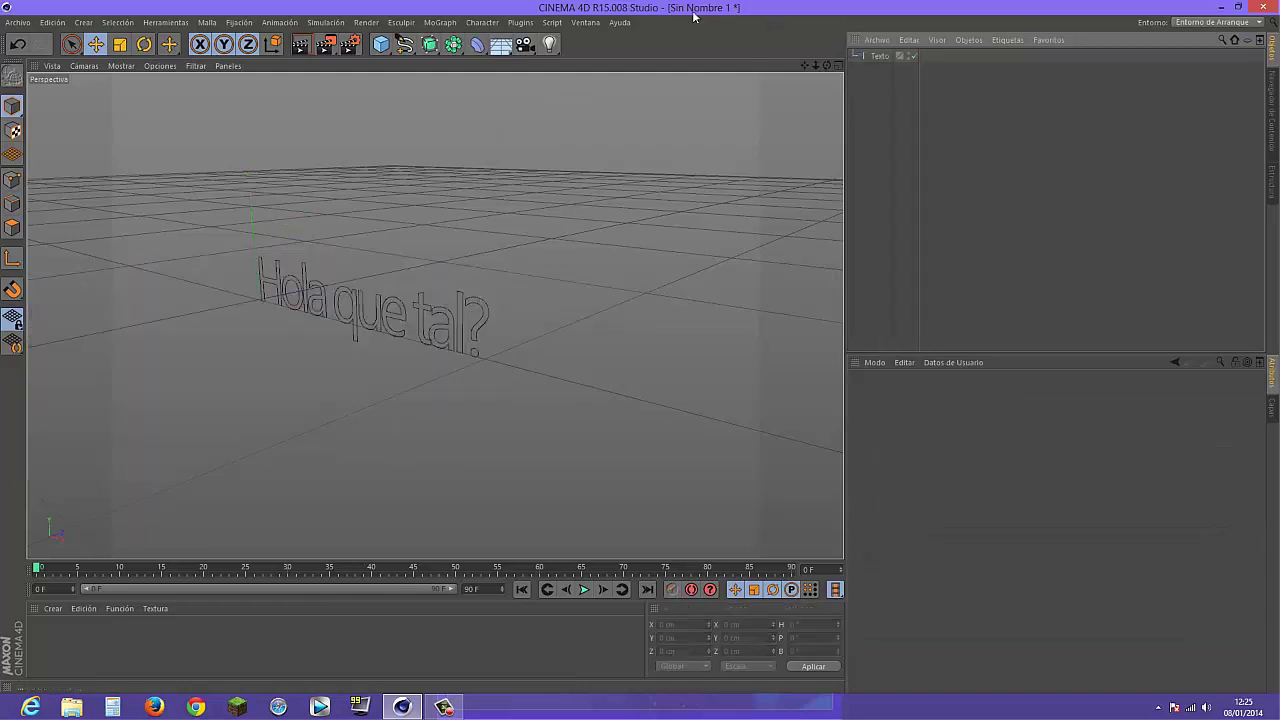
pyautogui.click(501, 47)
pyautogui.click(365, 322)
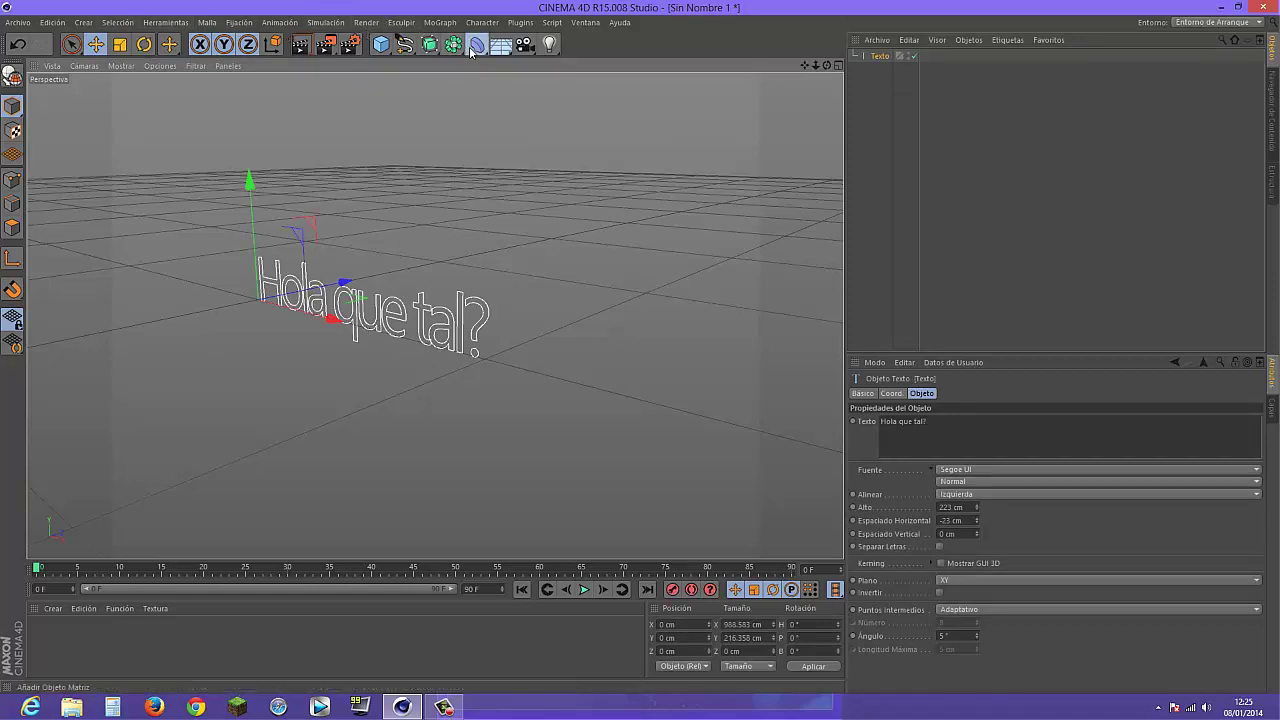
# Add an Extrusión generator and place the 'Hola que tal?' text inside it
pyautogui.click(473, 46)
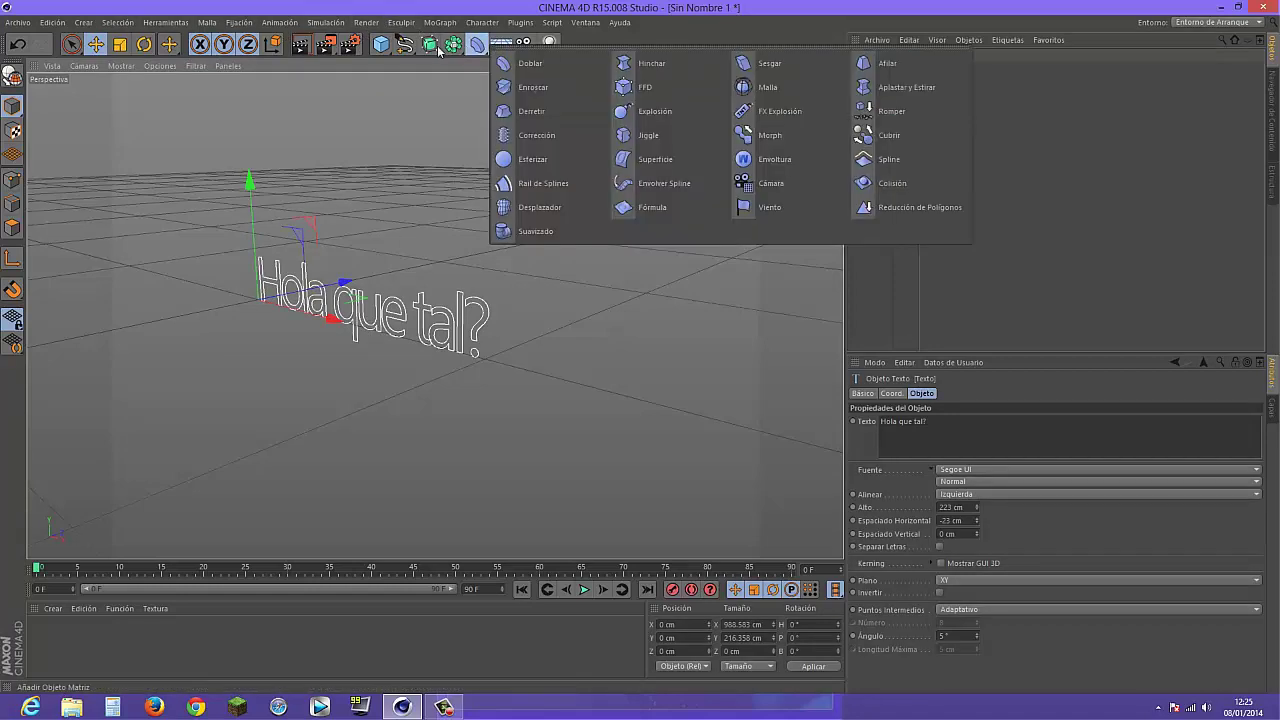
pyautogui.click(438, 50)
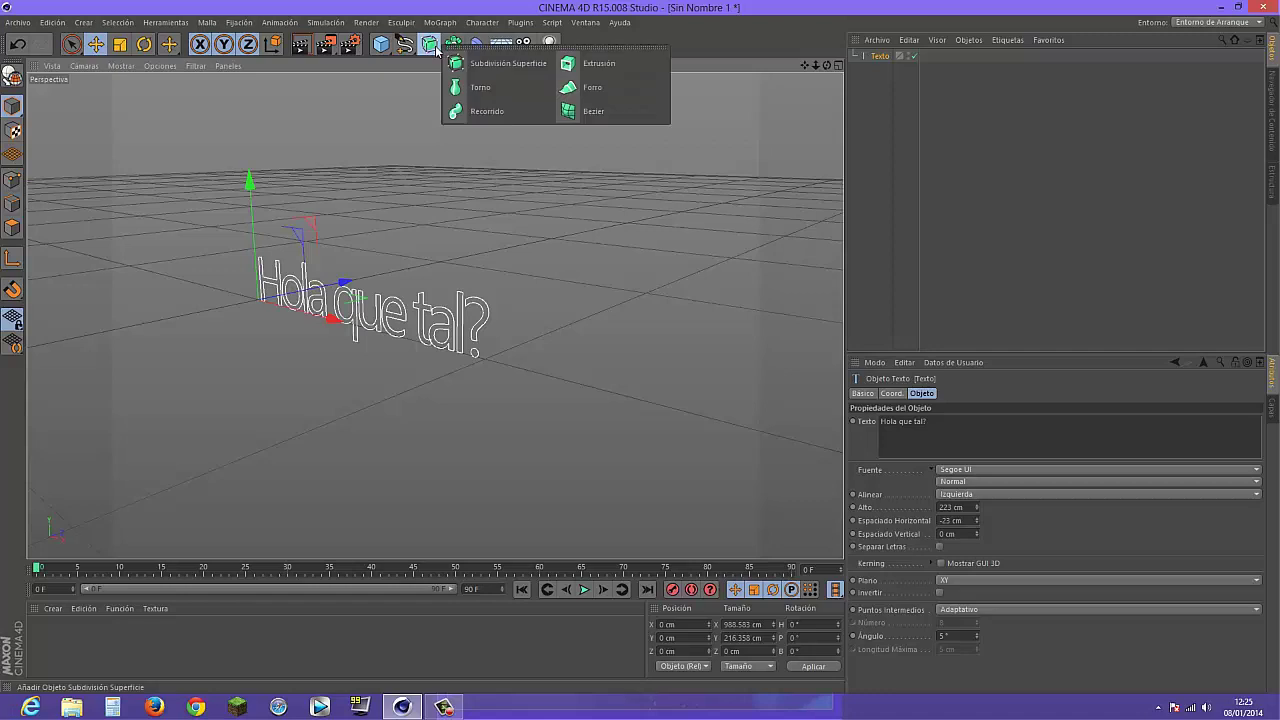
pyautogui.click(600, 66)
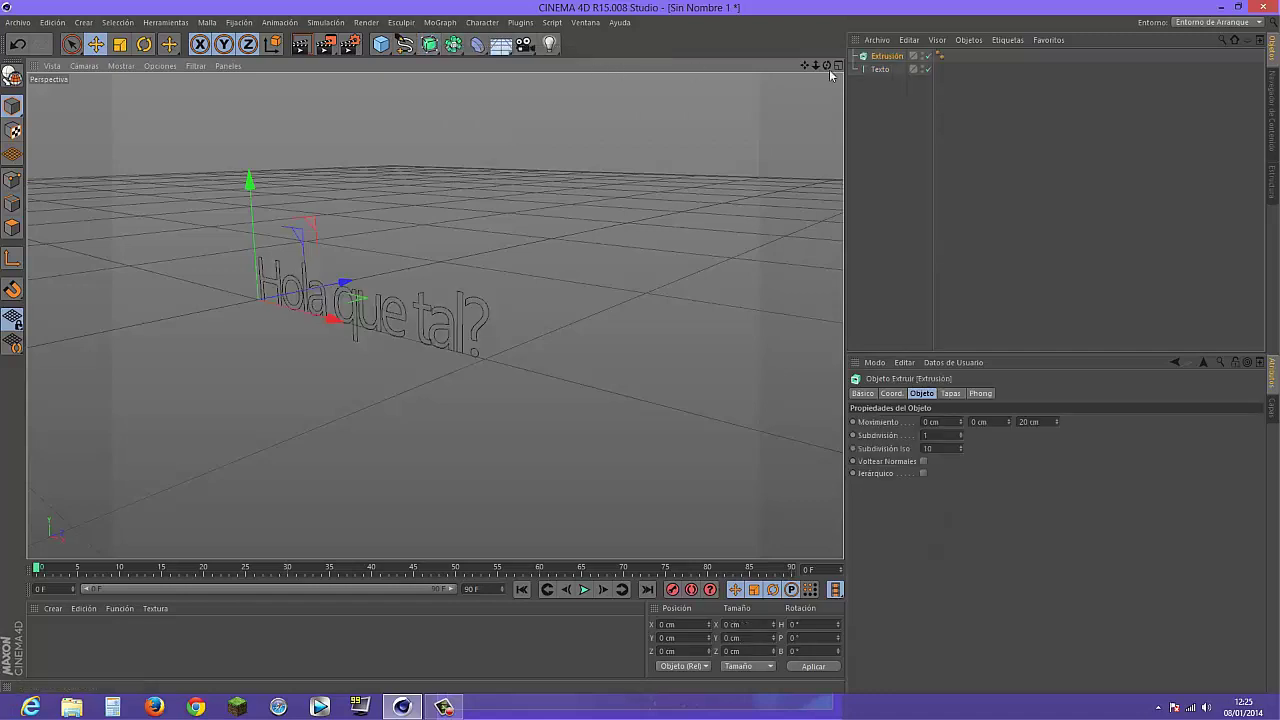
pyautogui.moveTo(886, 70); pyautogui.dragTo(885, 58)
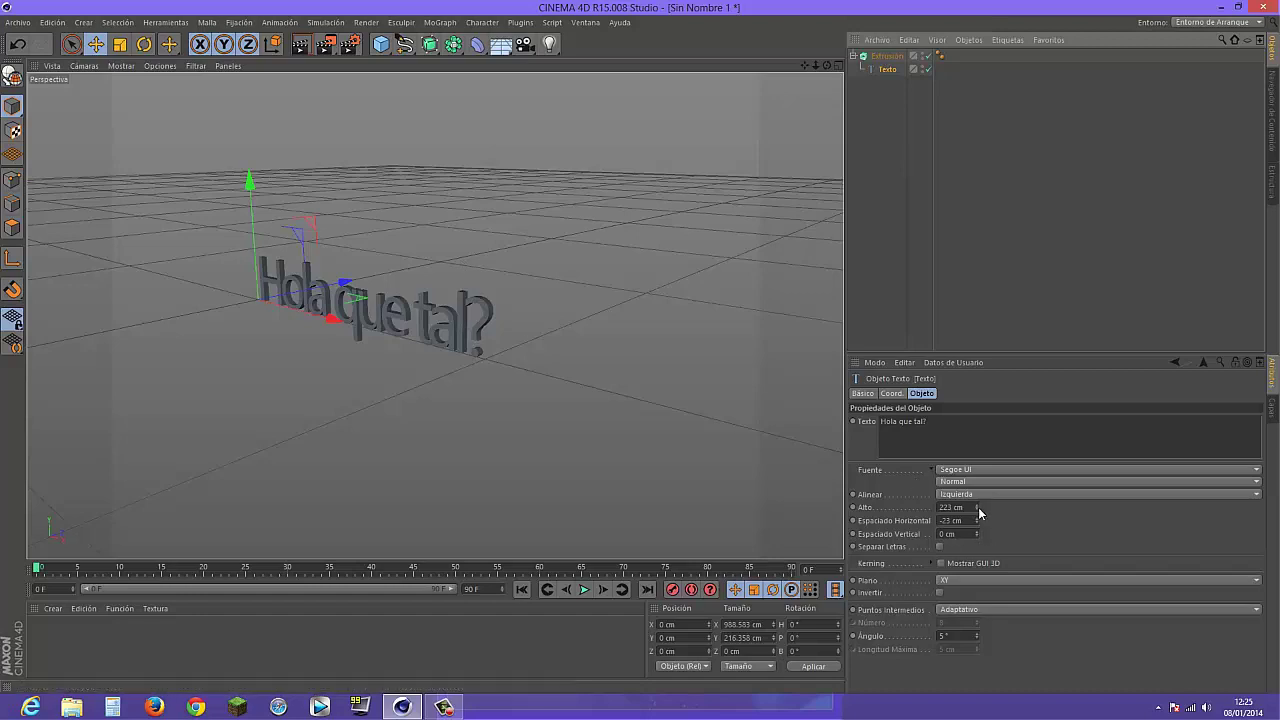
# Set the Extrusión object's depth to 20 cm
pyautogui.click(886, 56)
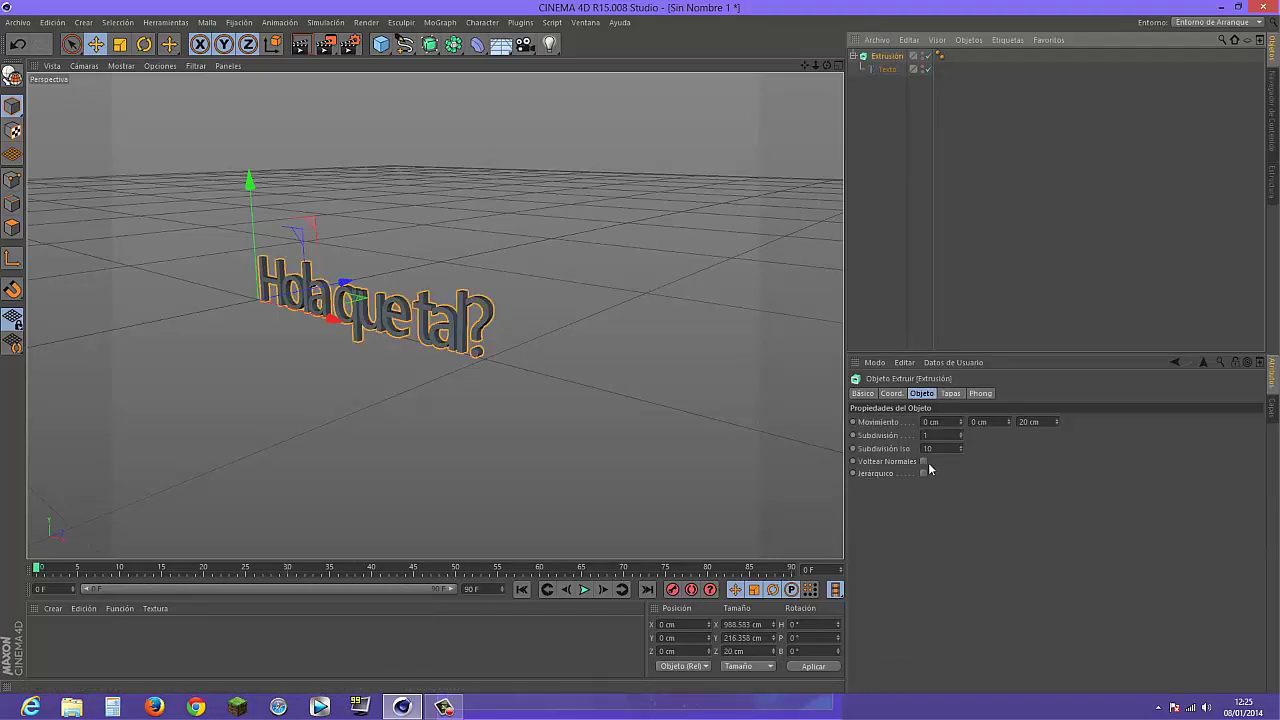
pyautogui.click(923, 462)
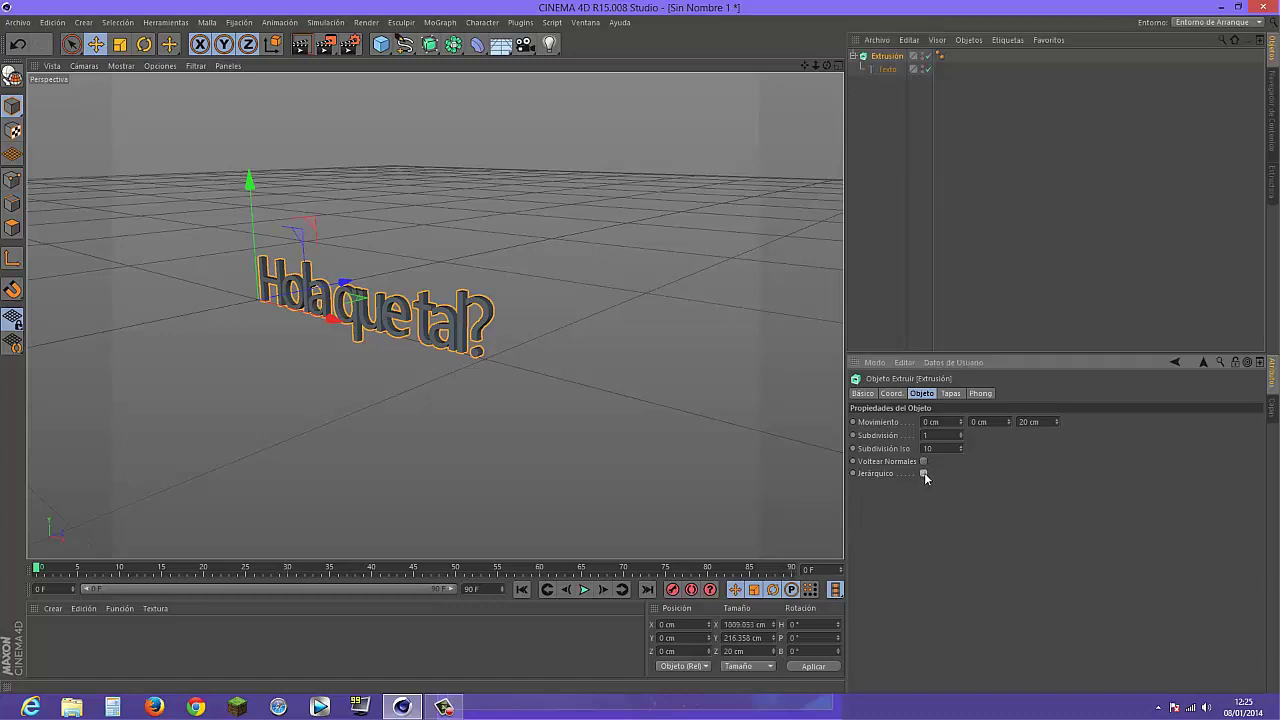
pyautogui.click(924, 474)
pyautogui.moveTo(962, 427)
pyautogui.mouseDown()
pyautogui.moveTo(962, 459)
pyautogui.moveTo(962, 416)
pyautogui.mouseUp()
pyautogui.click(866, 396)
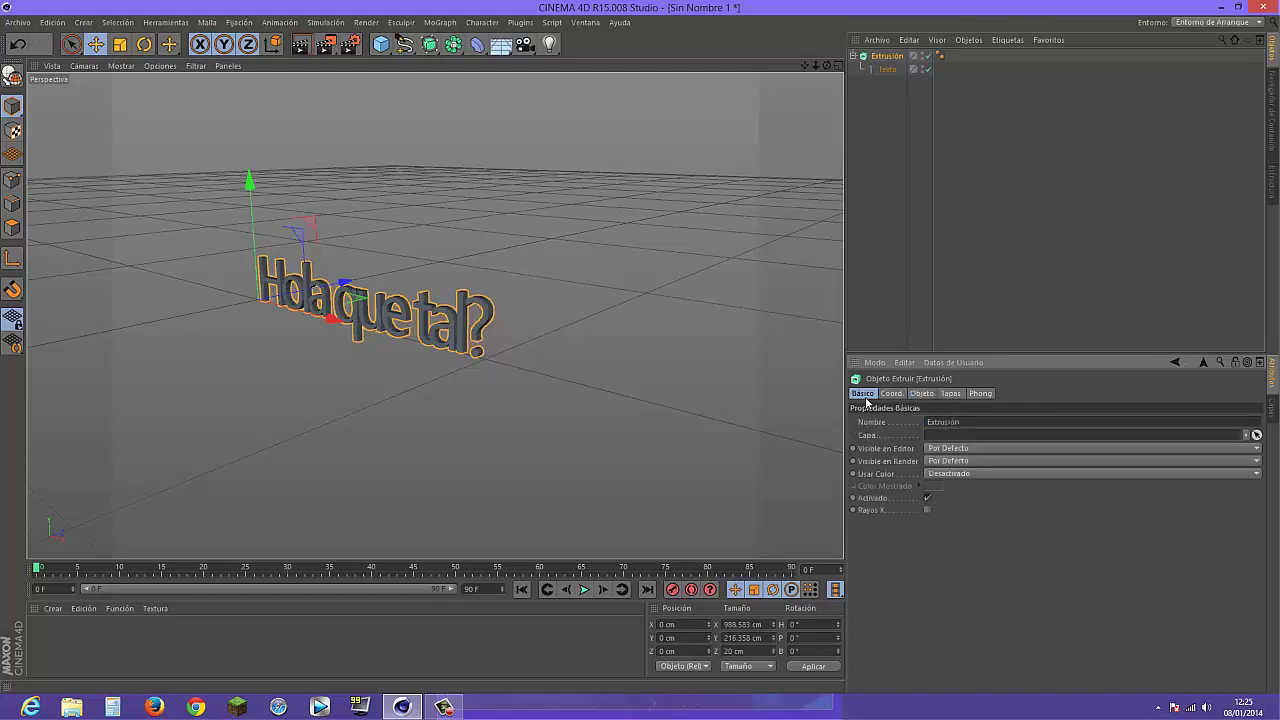
pyautogui.click(892, 396)
pyautogui.click(867, 398)
pyautogui.click(918, 396)
pyautogui.click(888, 394)
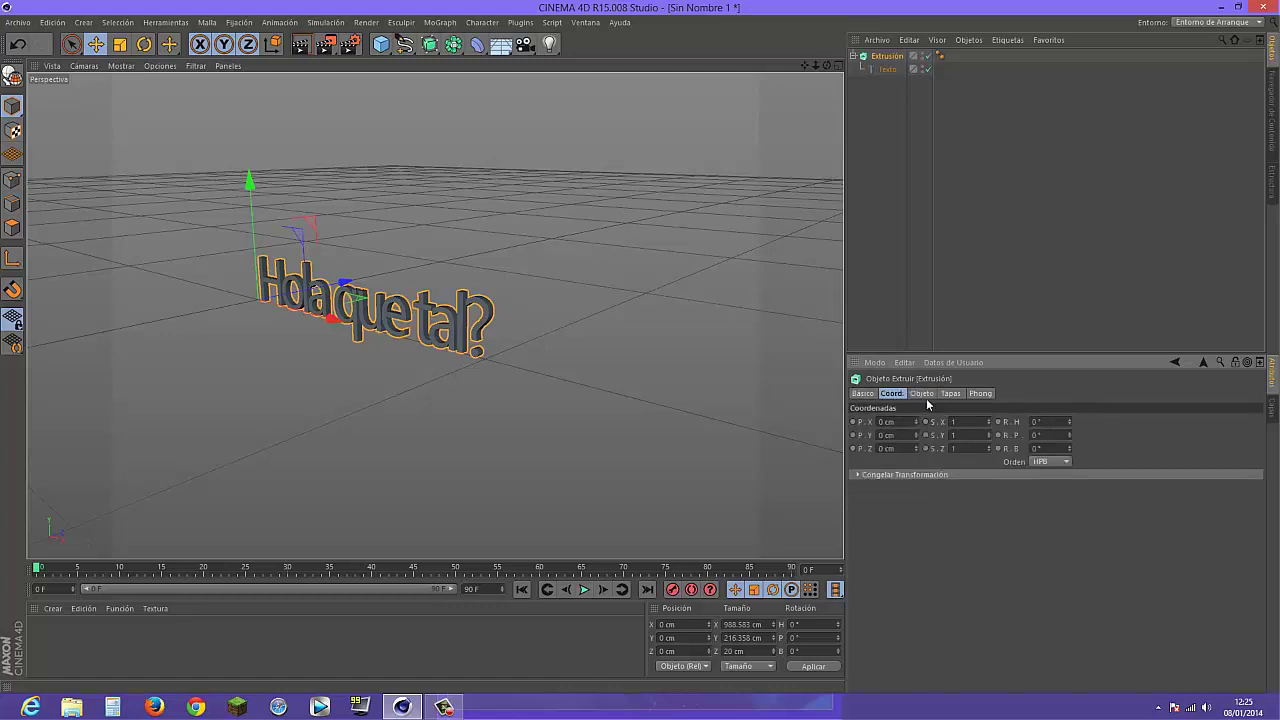
pyautogui.click(921, 394)
pyautogui.click(948, 394)
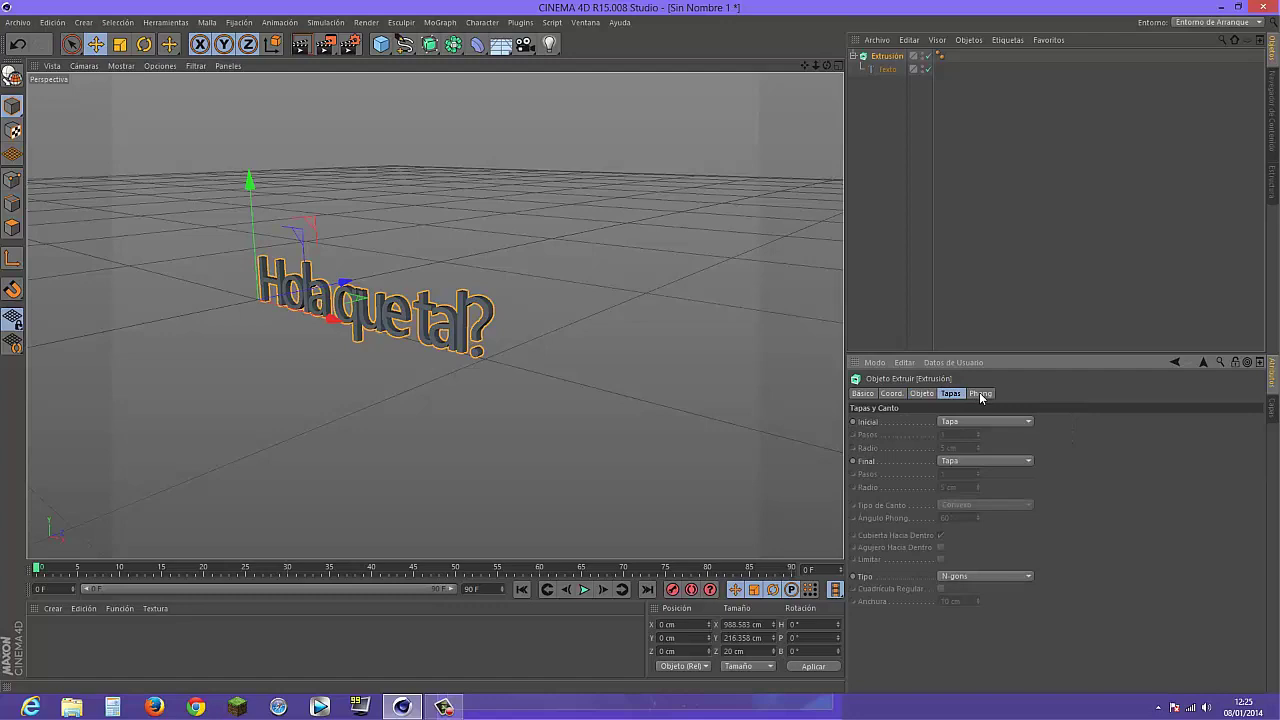
pyautogui.click(978, 421)
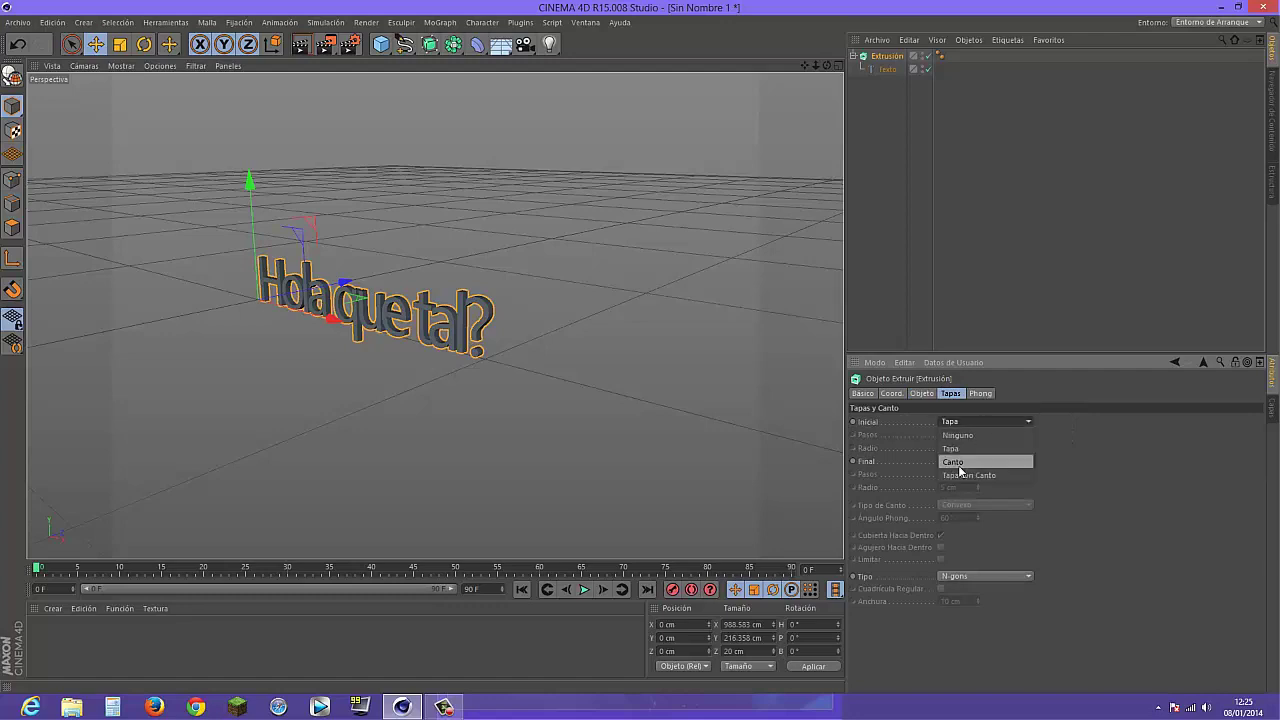
pyautogui.click(954, 462)
pyautogui.moveTo(827, 64); pyautogui.dragTo(959, 258)
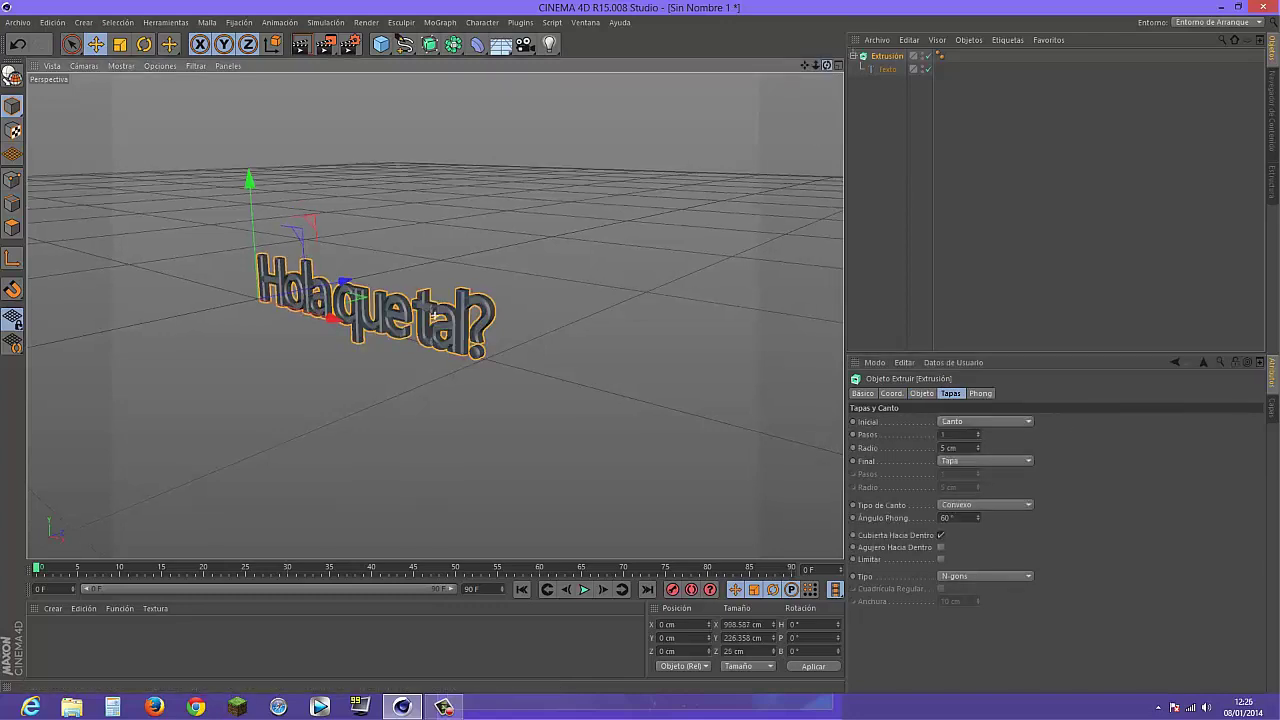
pyautogui.click(983, 421)
pyautogui.click(960, 437)
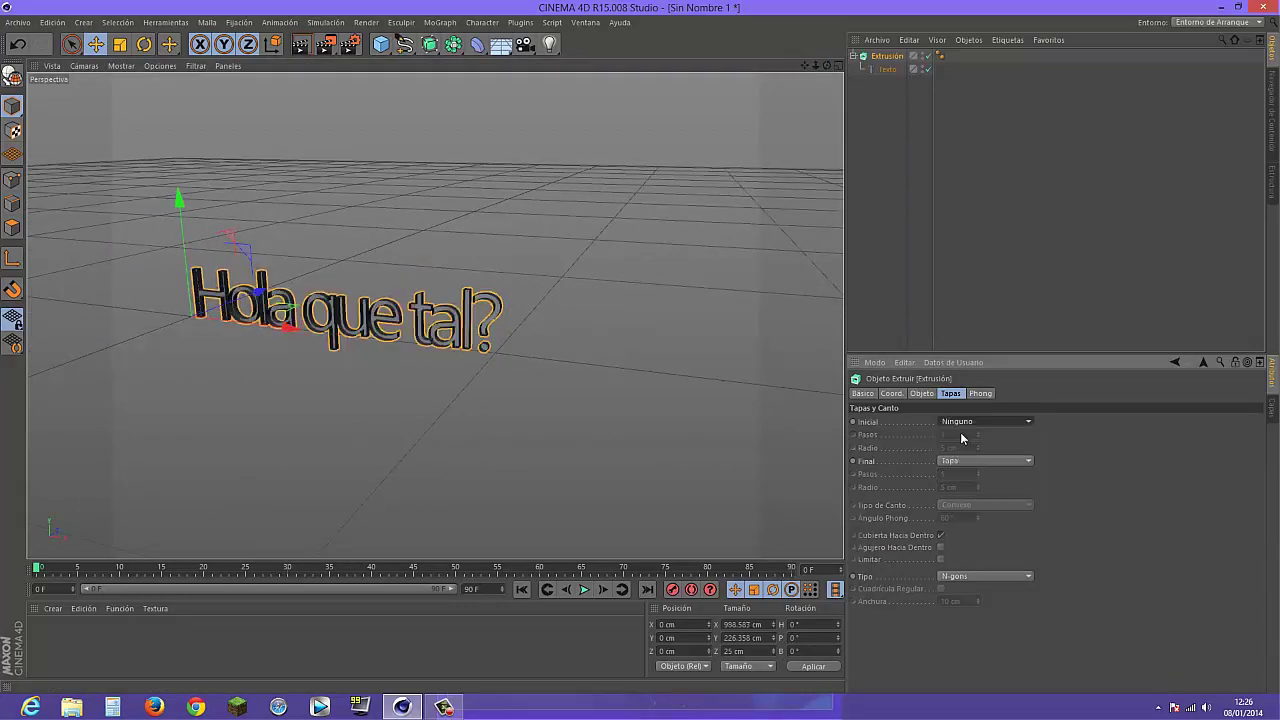
pyautogui.click(959, 421)
pyautogui.click(960, 449)
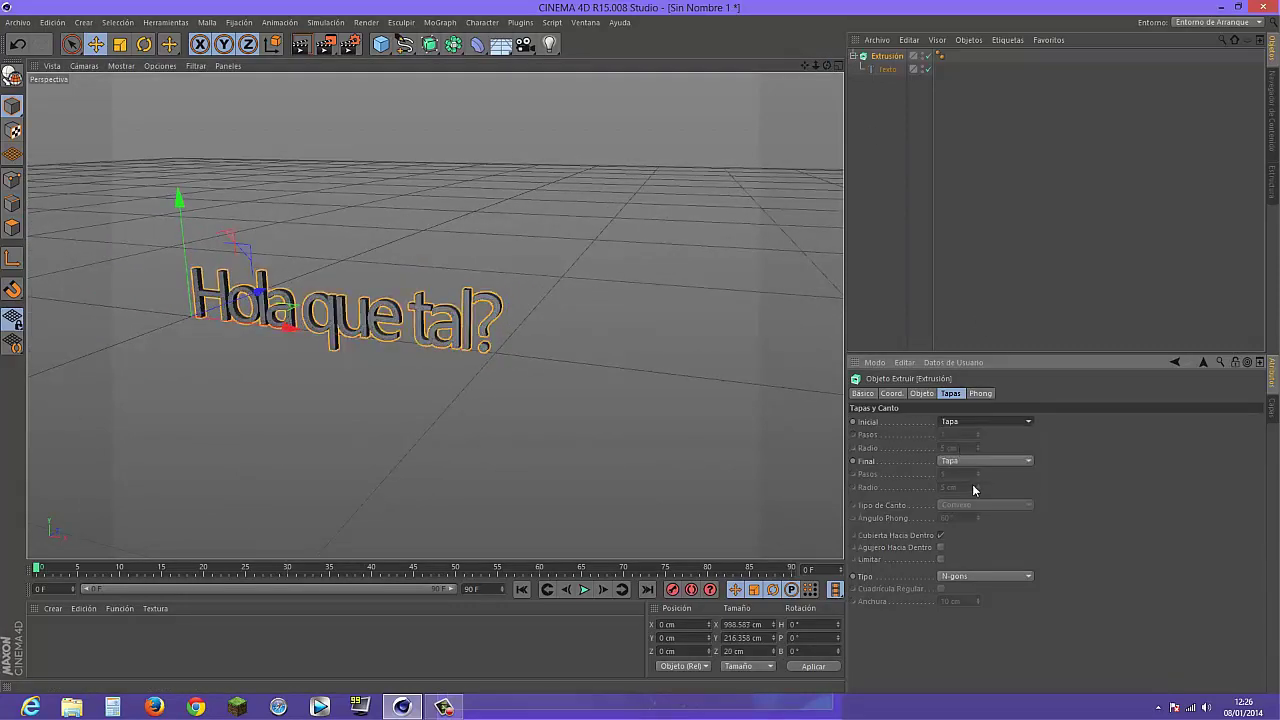
pyautogui.click(970, 577)
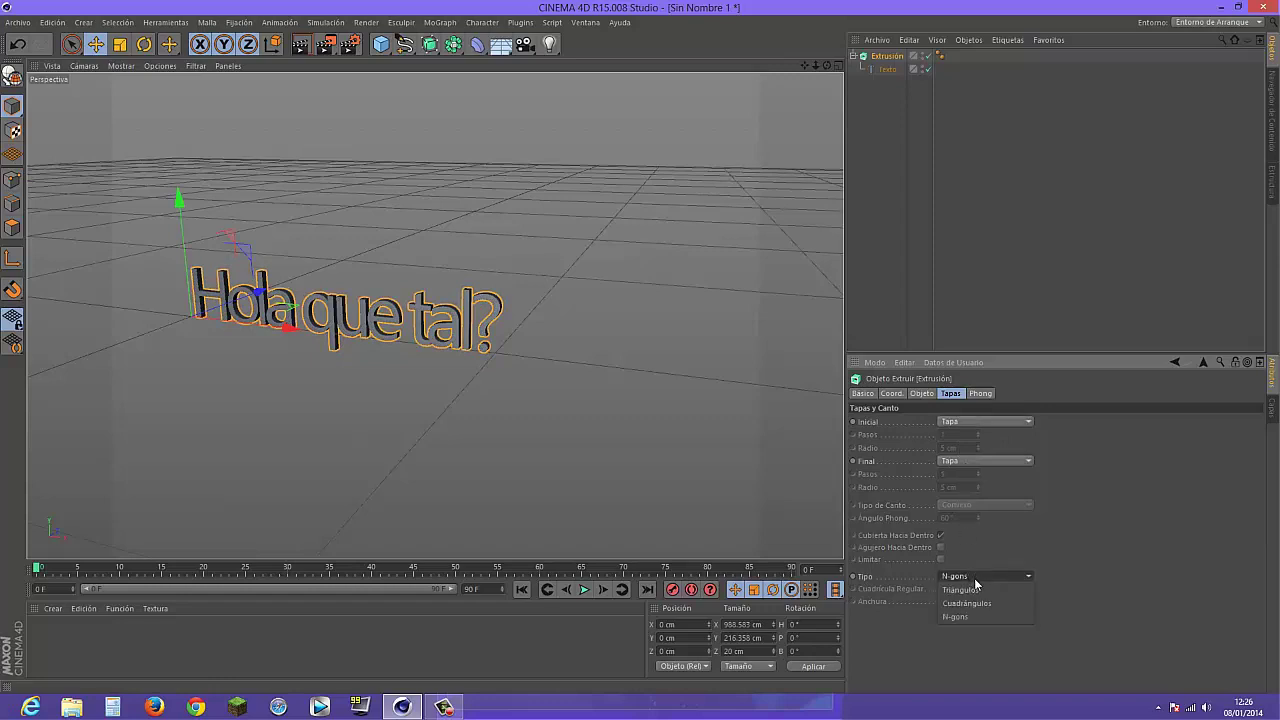
pyautogui.click(968, 603)
pyautogui.click(969, 576)
pyautogui.click(972, 590)
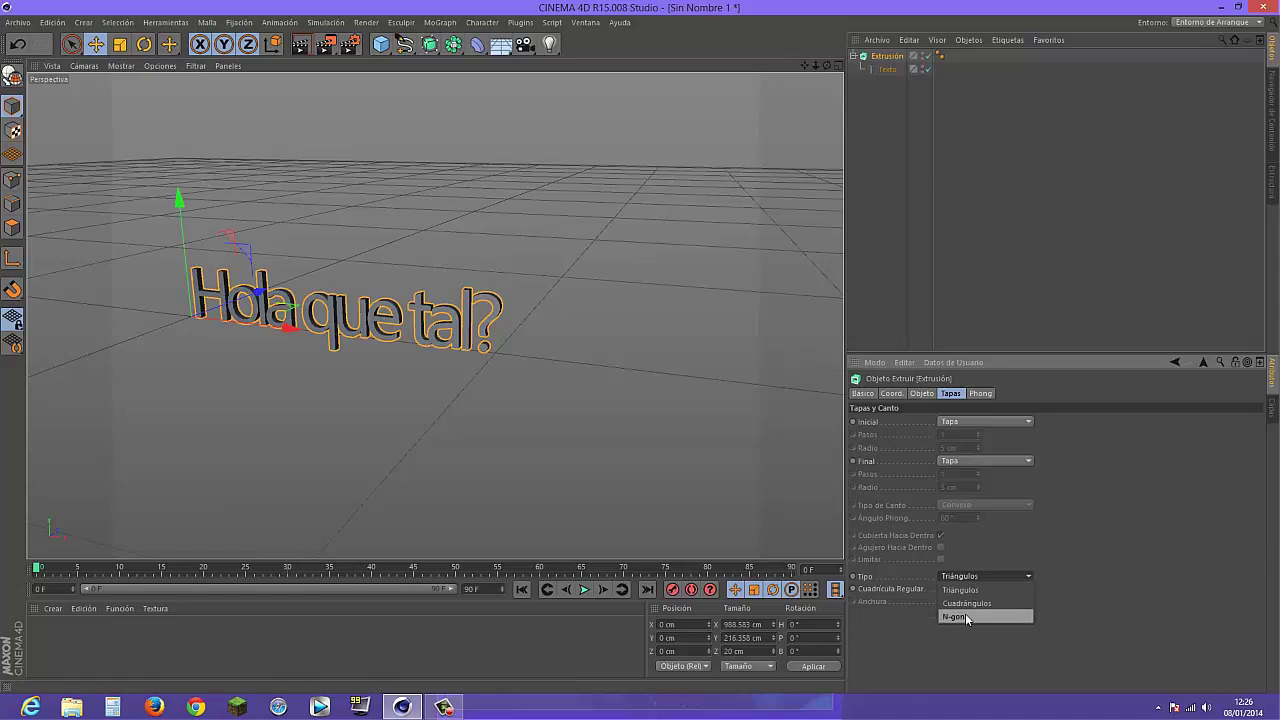
pyautogui.click(962, 616)
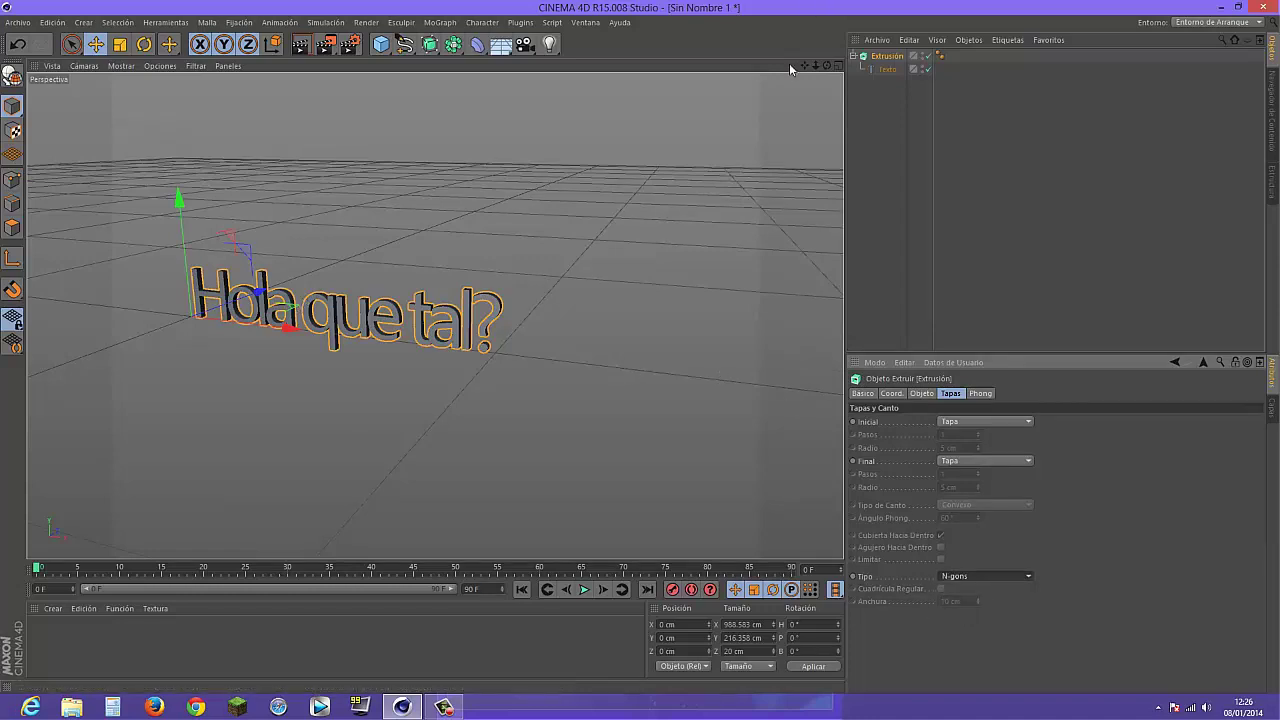
pyautogui.moveTo(828, 65)
pyautogui.mouseDown()
pyautogui.moveTo(435, 316)
pyautogui.moveTo(560, 310)
pyautogui.mouseUp()
pyautogui.click(906, 394)
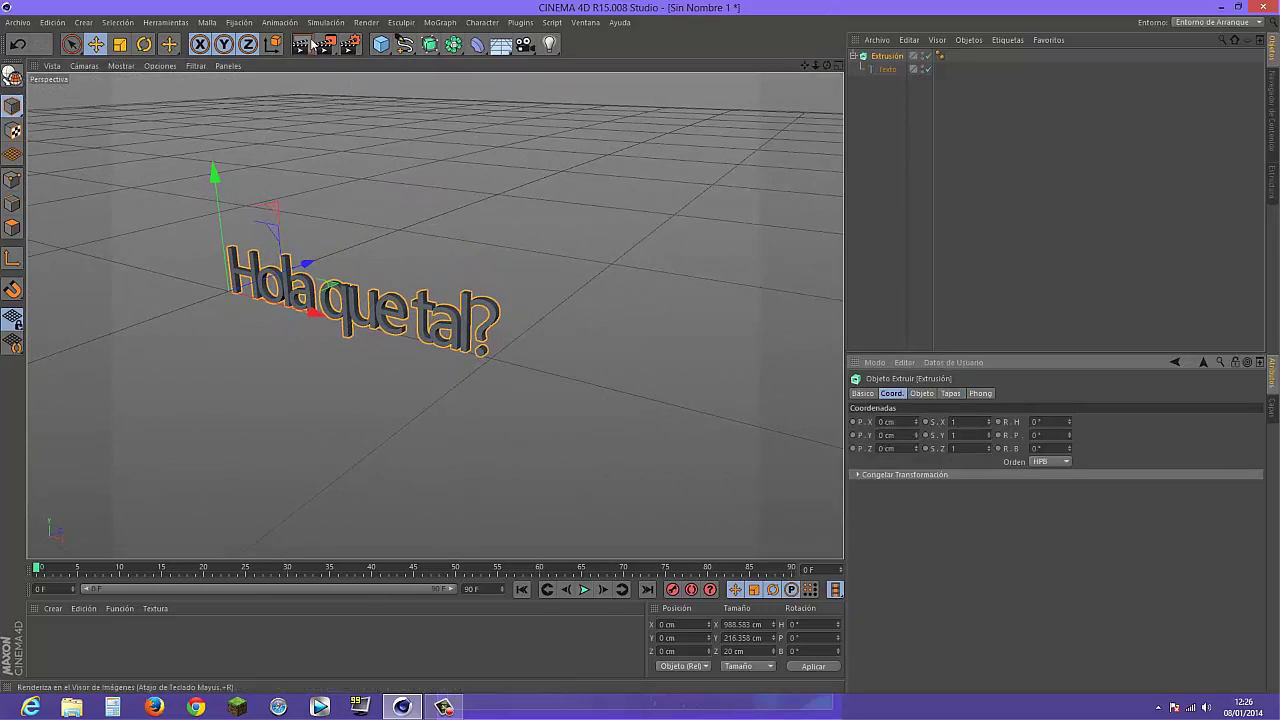
# Scale the extruded 'Hola que tal?' text up to make it larger and slightly wider
pyautogui.click(13, 78)
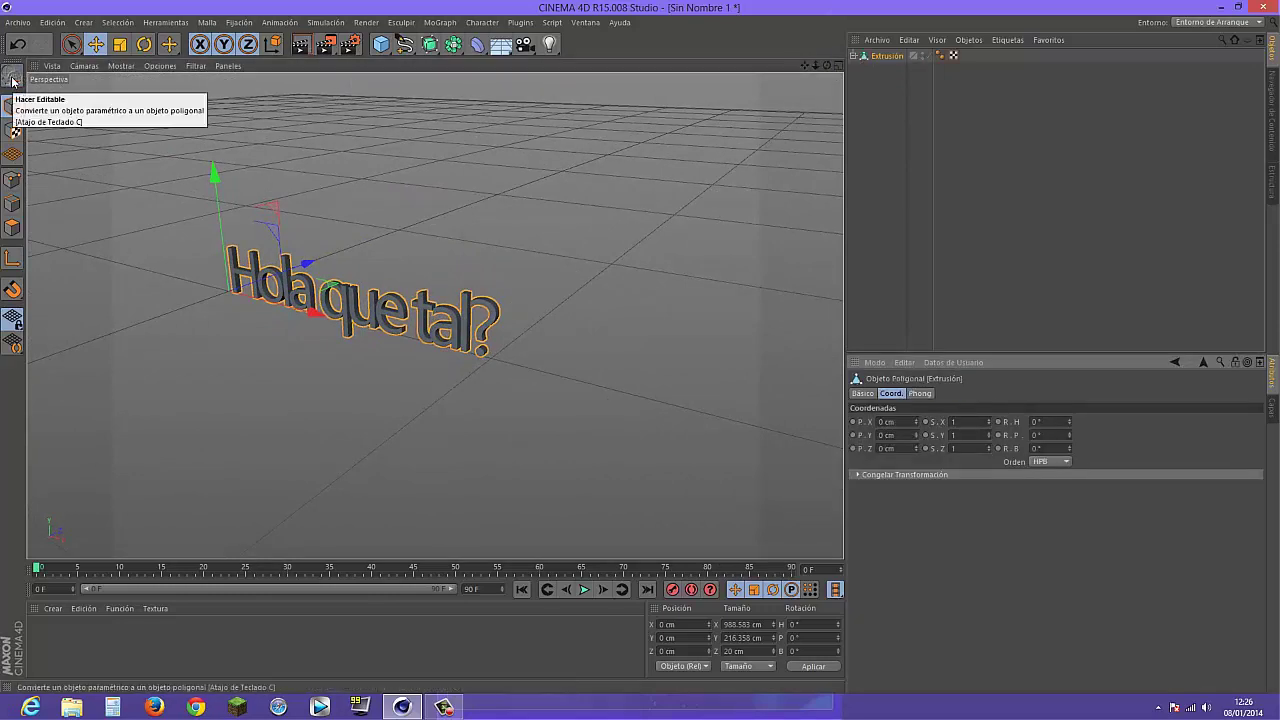
pyautogui.click(95, 44)
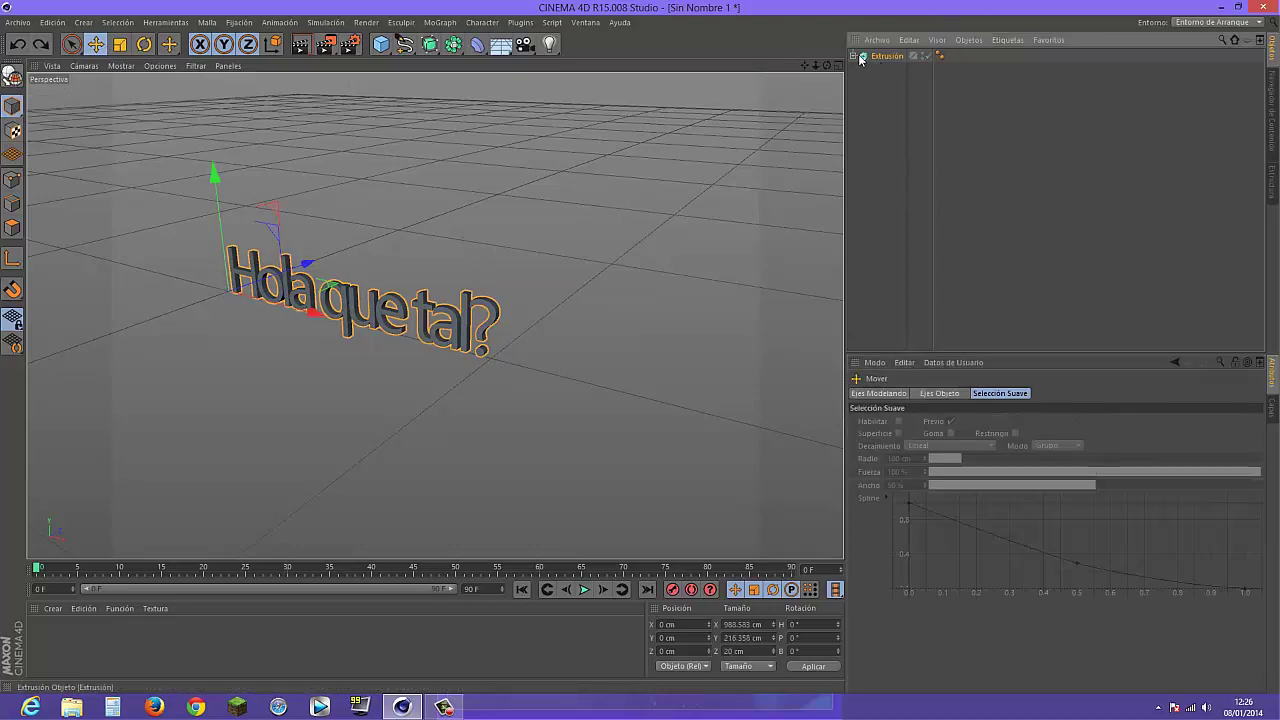
pyautogui.hotkey('ctrl', 'z')
pyautogui.hotkey('ctrl', 'z')
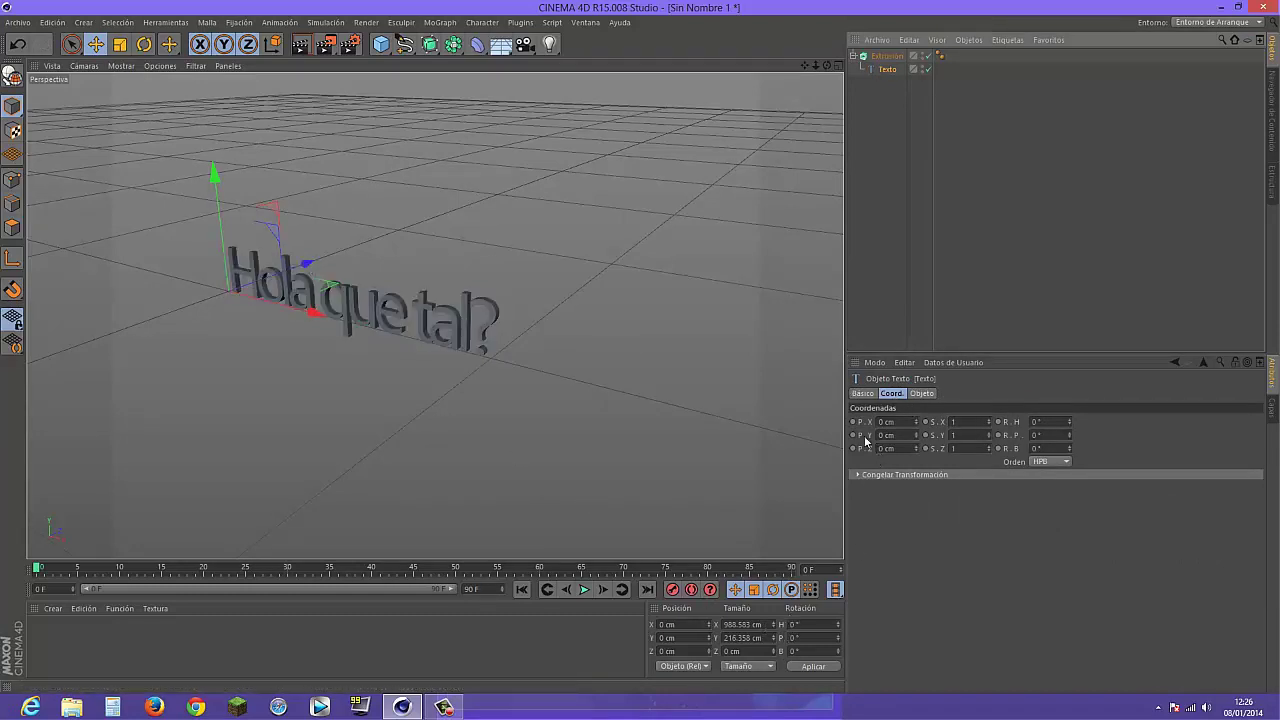
pyautogui.click(120, 44)
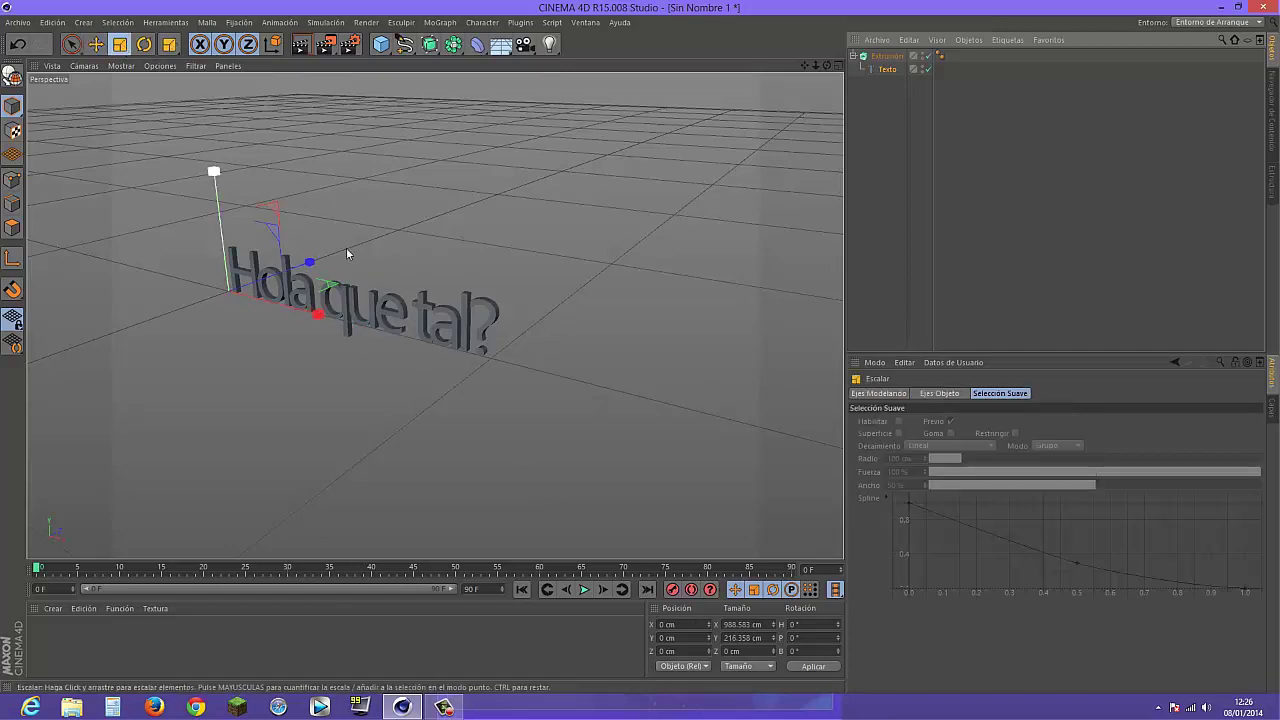
pyautogui.moveTo(318, 315); pyautogui.dragTo(340, 252)
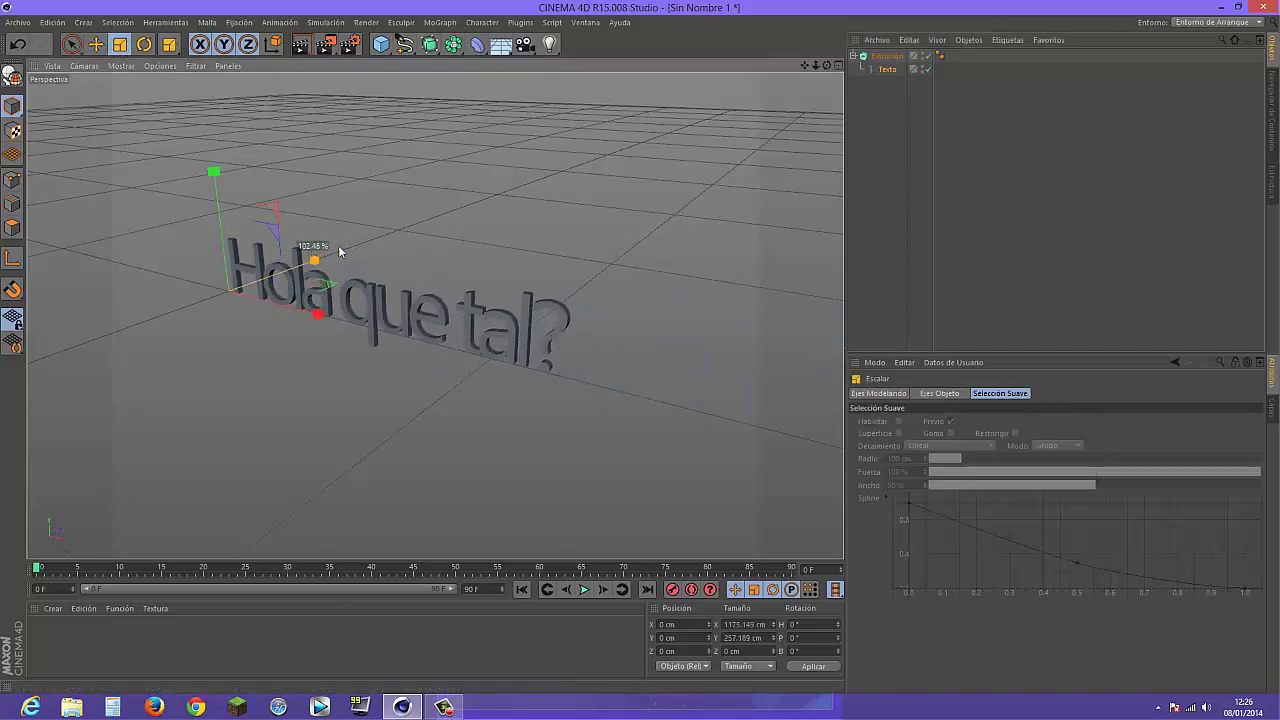
pyautogui.moveTo(310, 266)
pyautogui.mouseDown()
pyautogui.moveTo(322, 257)
pyautogui.moveTo(290, 268)
pyautogui.mouseUp()
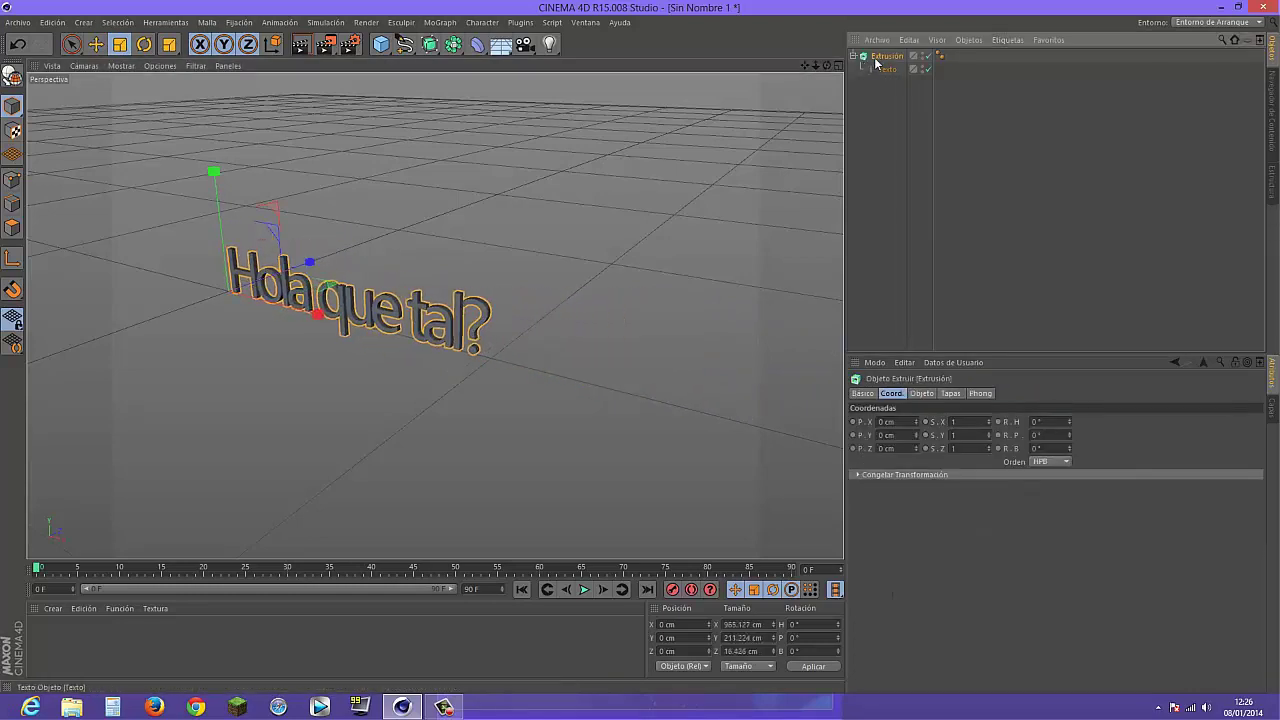
pyautogui.moveTo(988, 421)
pyautogui.mouseDown()
pyautogui.moveTo(955, 445)
pyautogui.moveTo(1118, 447)
pyautogui.moveTo(1069, 470)
pyautogui.moveTo(1069, 425)
pyautogui.mouseUp()
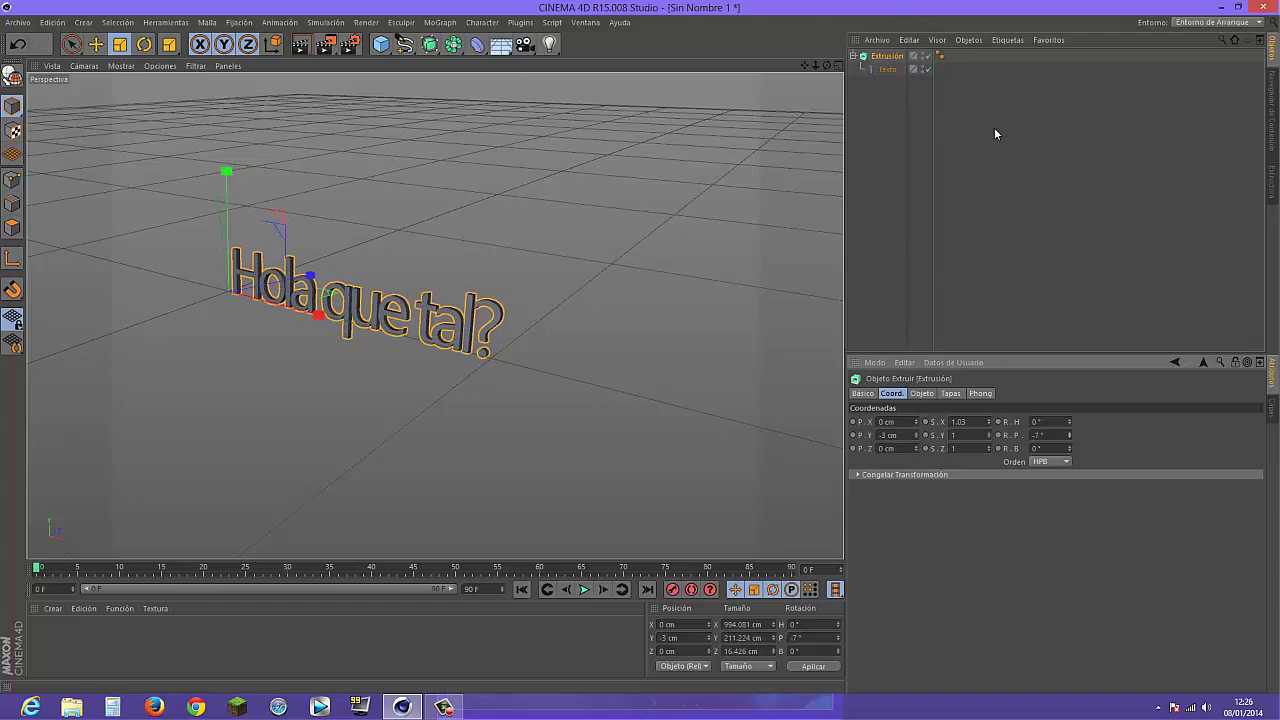
# Deepen the text extrusion to 46.426 cm
pyautogui.click(932, 394)
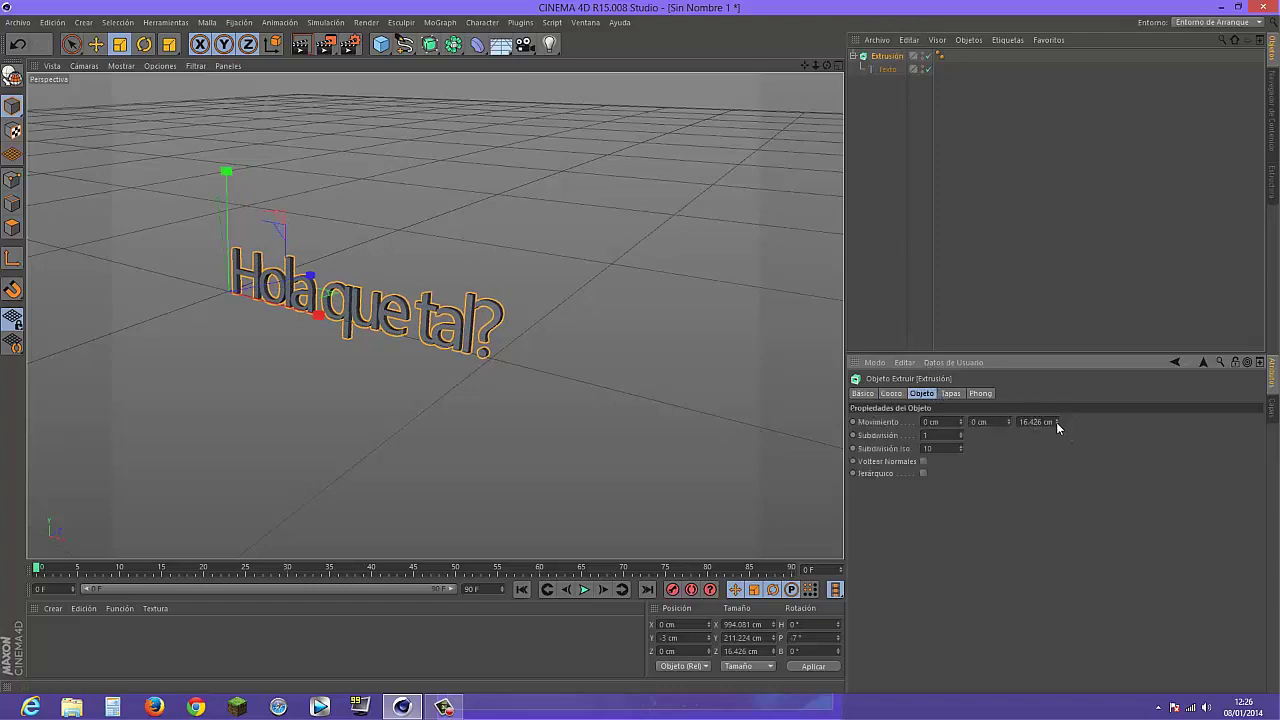
pyautogui.moveTo(1057, 422)
pyautogui.mouseDown()
pyautogui.moveTo(1057, 380)
pyautogui.moveTo(1057, 464)
pyautogui.mouseUp()
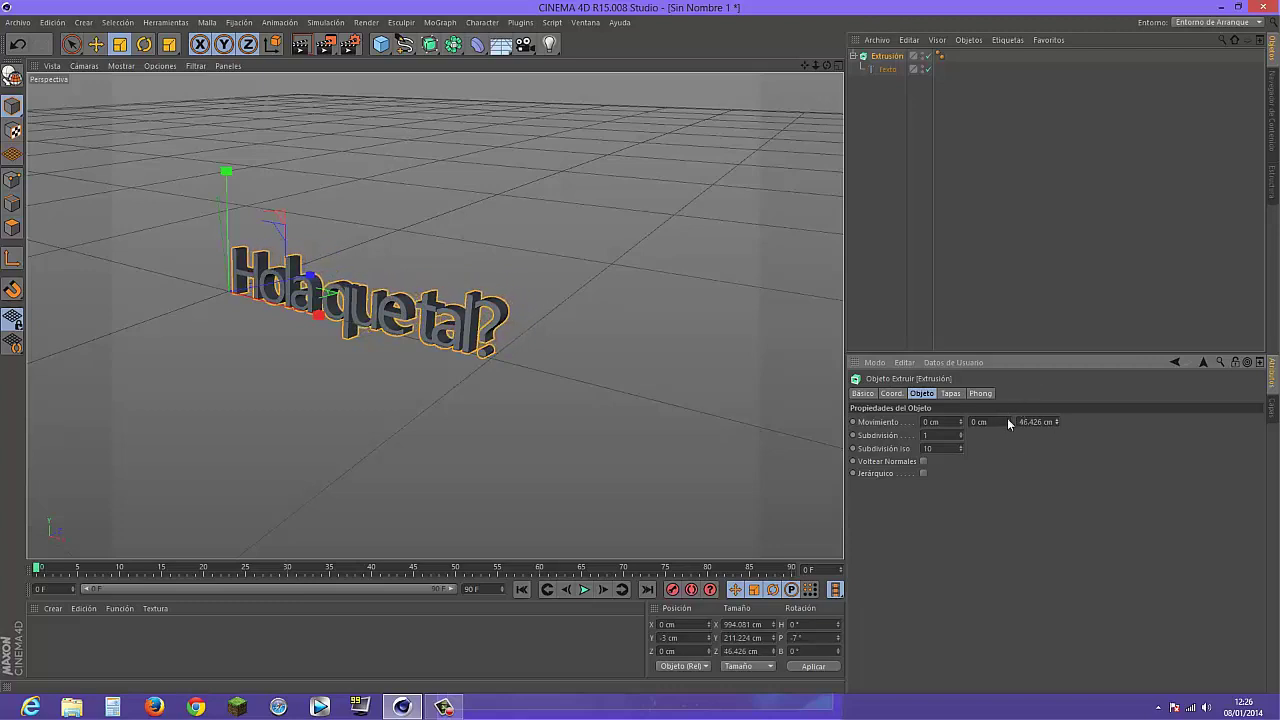
pyautogui.moveTo(1009, 423); pyautogui.dragTo(1012, 430)
pyautogui.moveTo(375, 52); pyautogui.dragTo(548, 88)
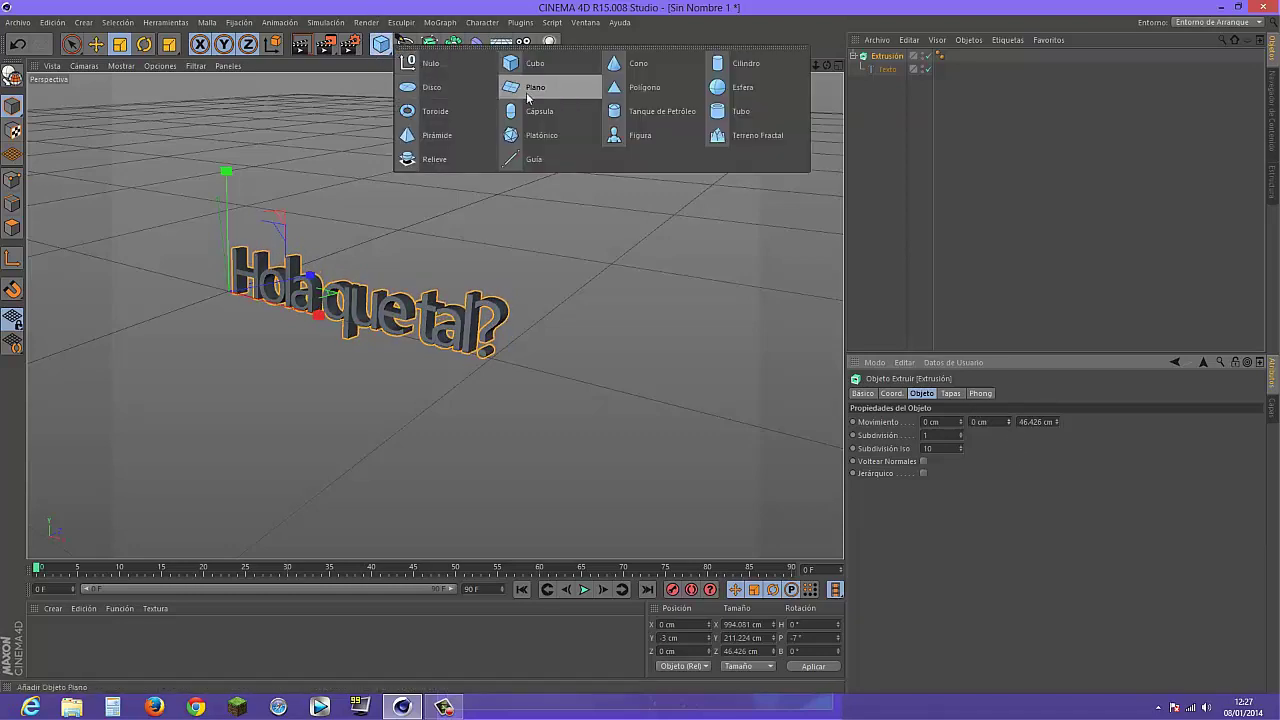
# Enlarge the plane to about 2955 by 1227 cm and shift it under the text
pyautogui.moveTo(285, 313); pyautogui.dragTo(360, 305)
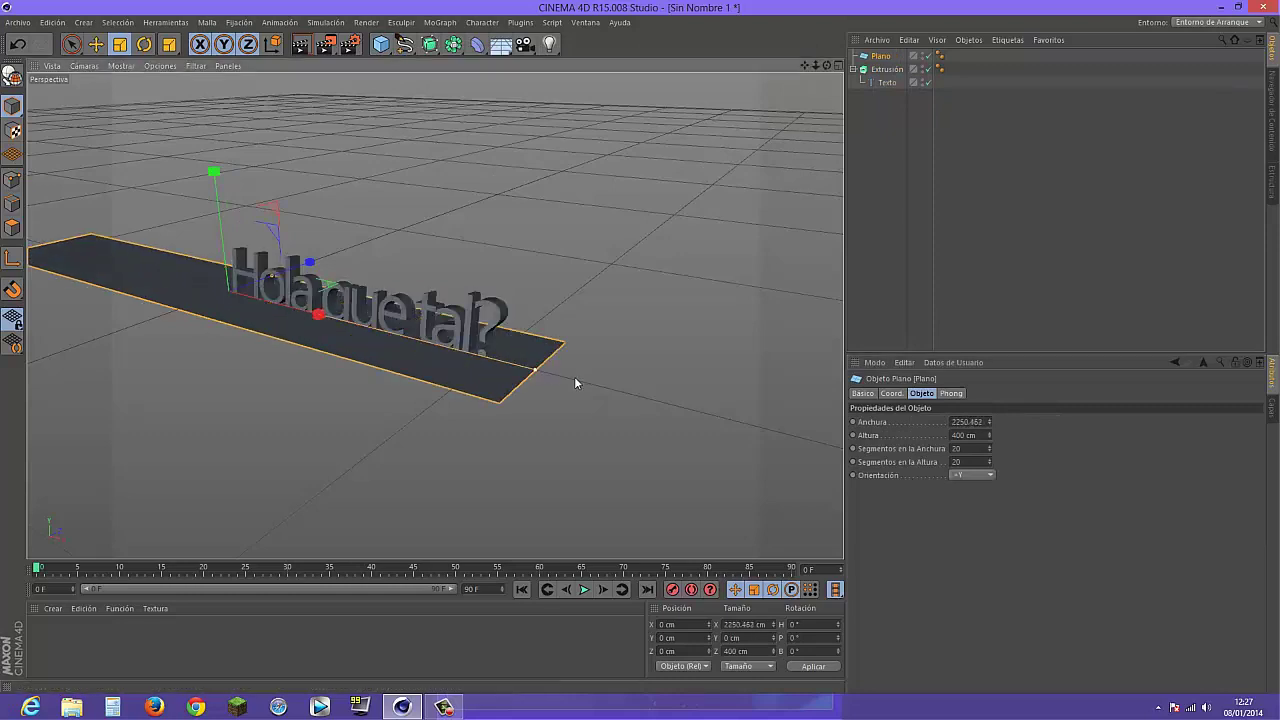
pyautogui.moveTo(331, 240); pyautogui.dragTo(391, 386)
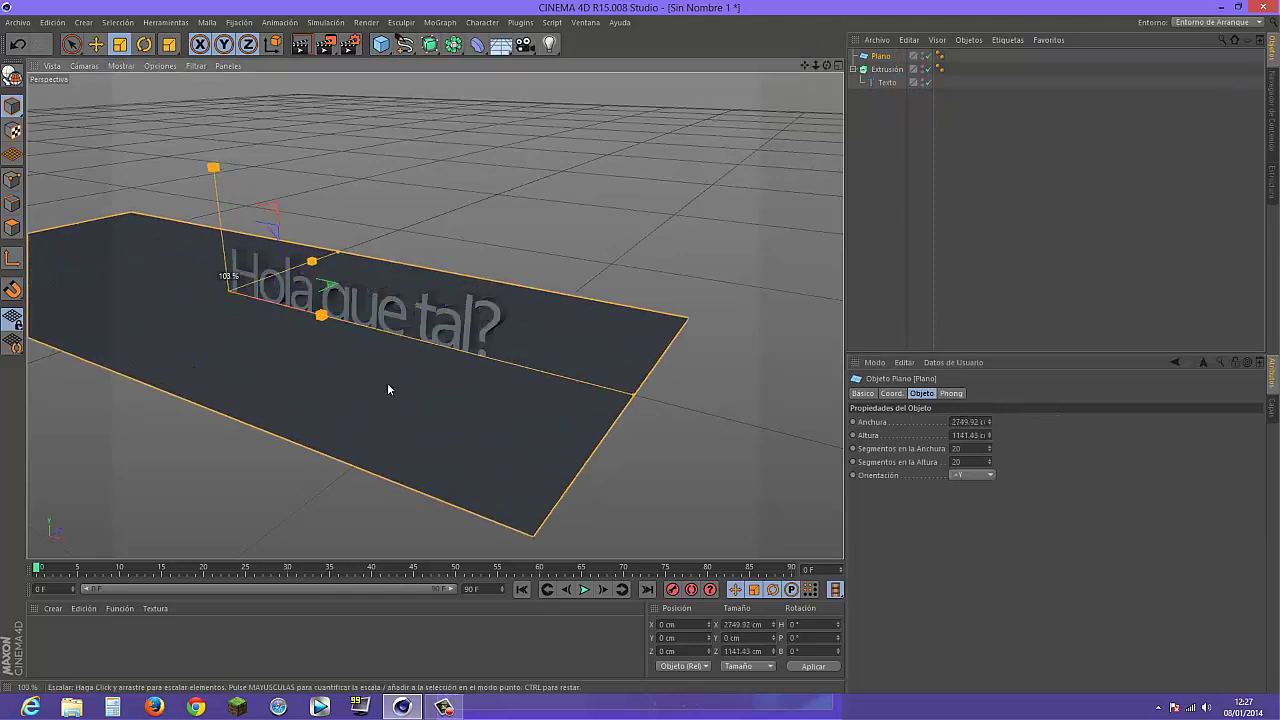
pyautogui.click(95, 44)
pyautogui.moveTo(330, 358); pyautogui.dragTo(392, 365)
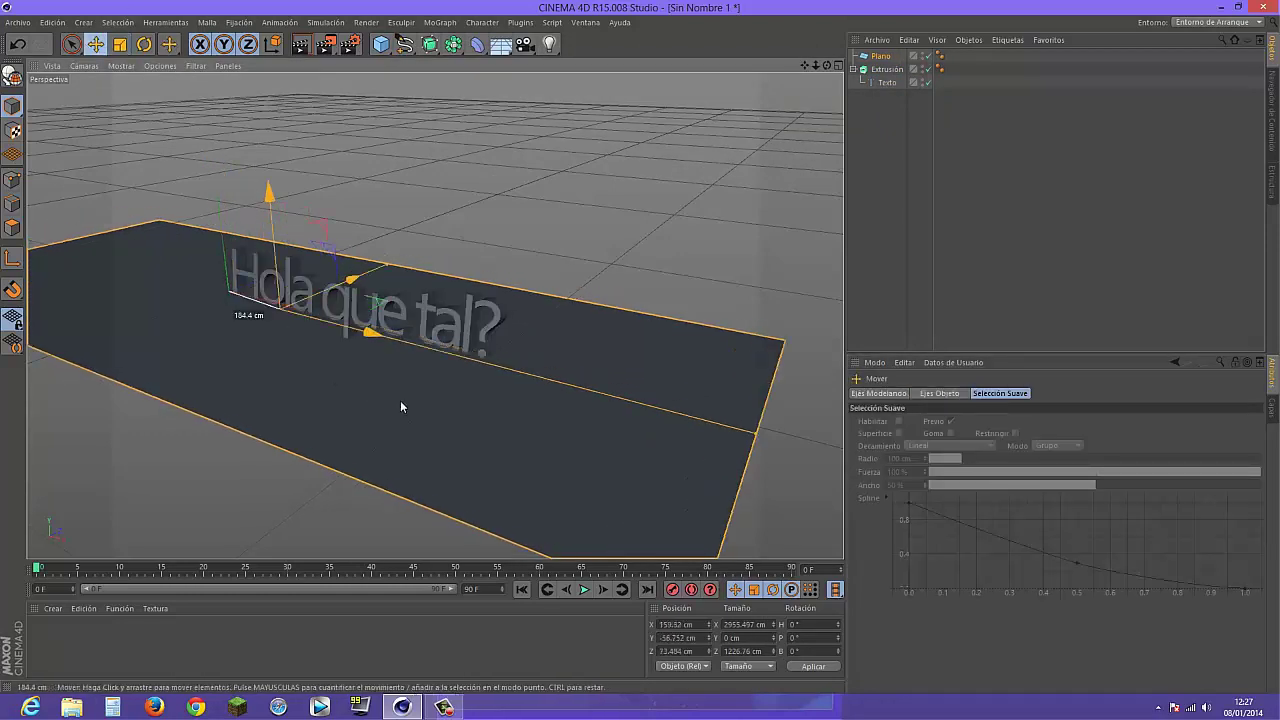
# Raise the text in the front view so it sits on the plane
pyautogui.middleClick(392, 365)
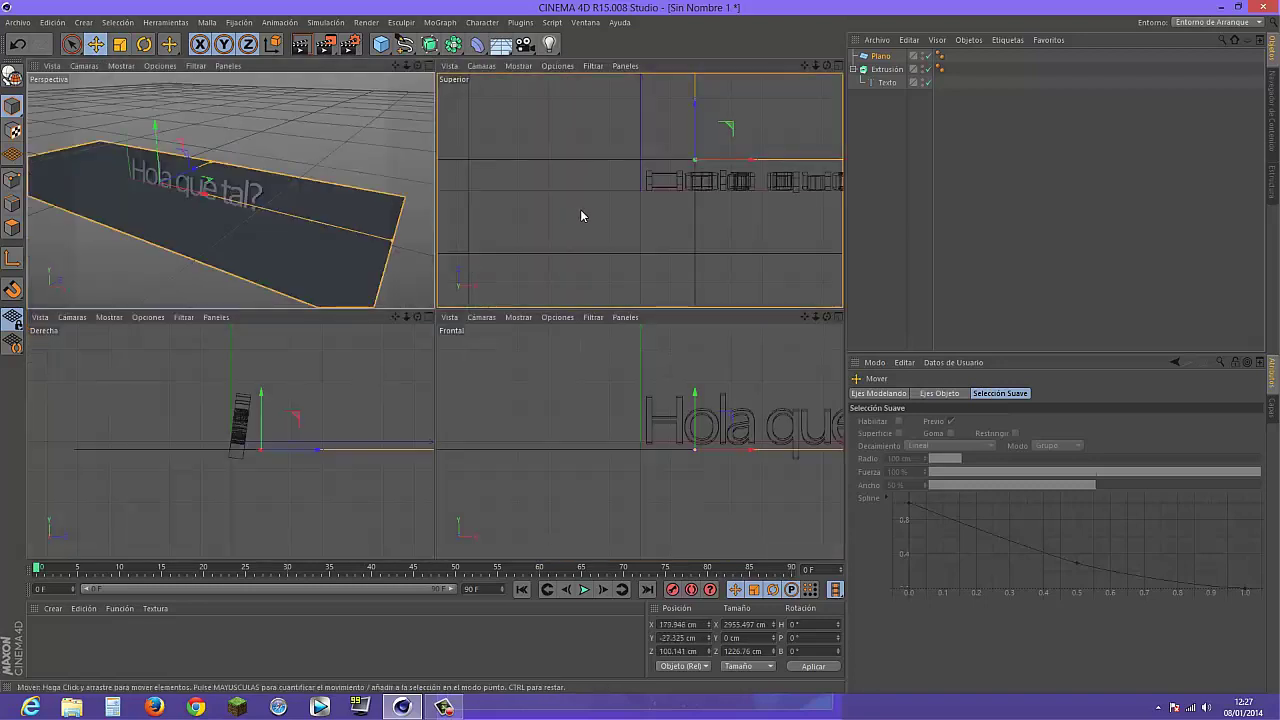
pyautogui.middleClick(659, 441)
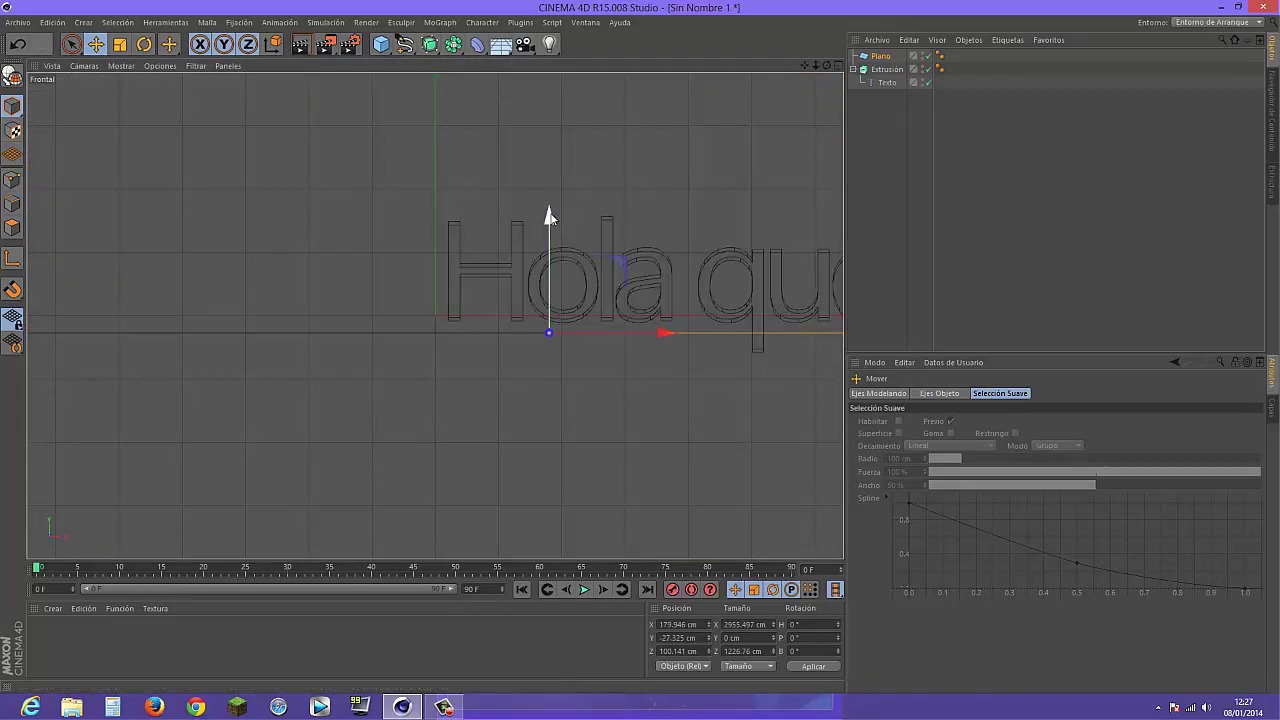
pyautogui.moveTo(549, 222); pyautogui.dragTo(549, 199)
pyautogui.middleClick(570, 324)
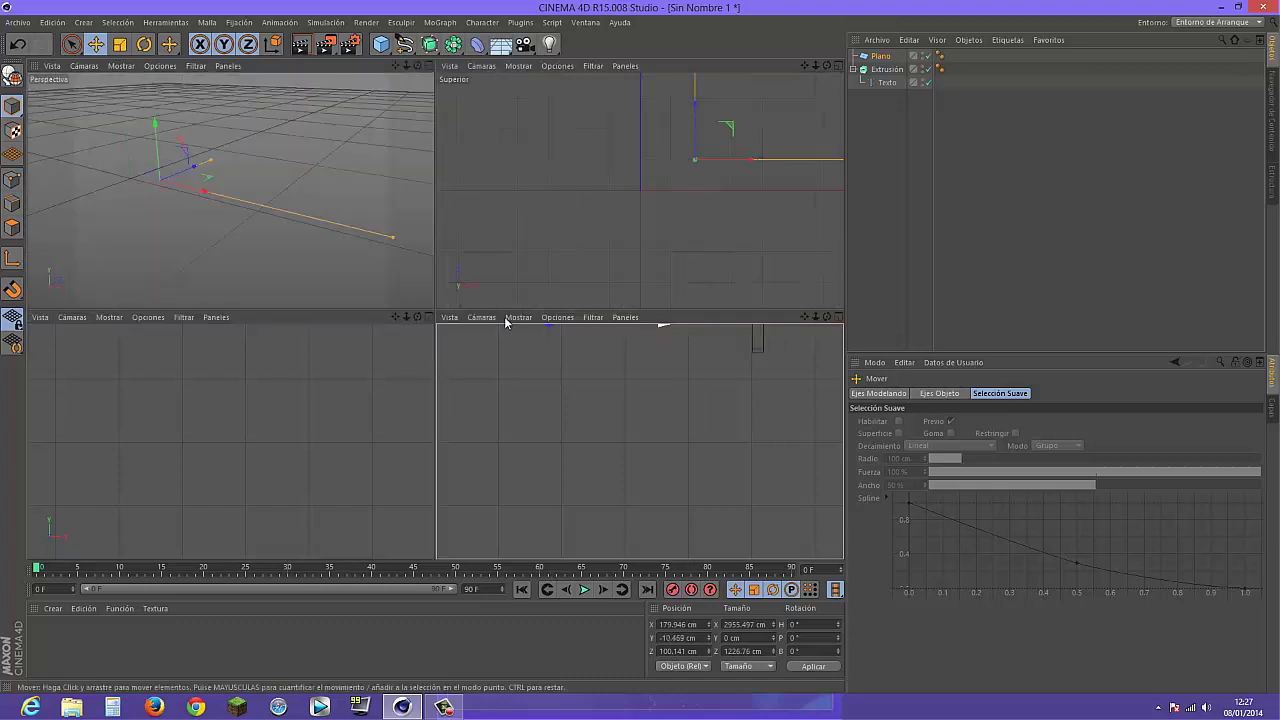
pyautogui.middleClick(255, 242)
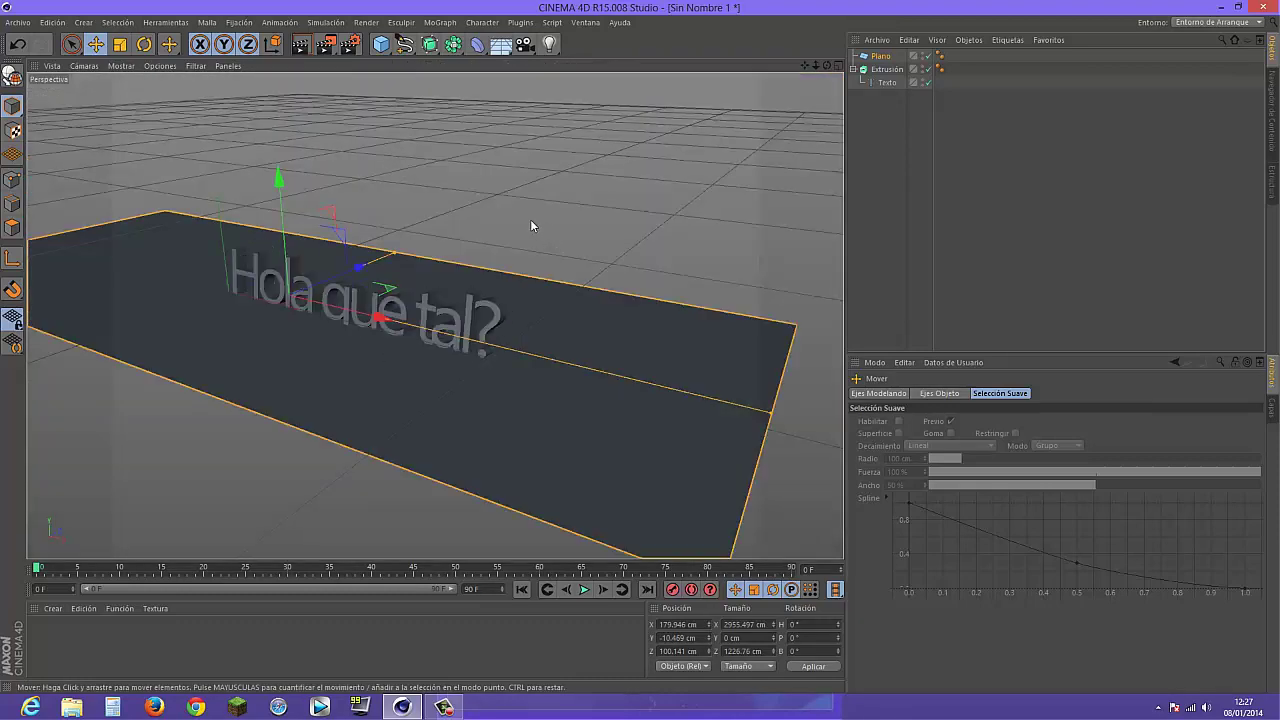
pyautogui.click(524, 44)
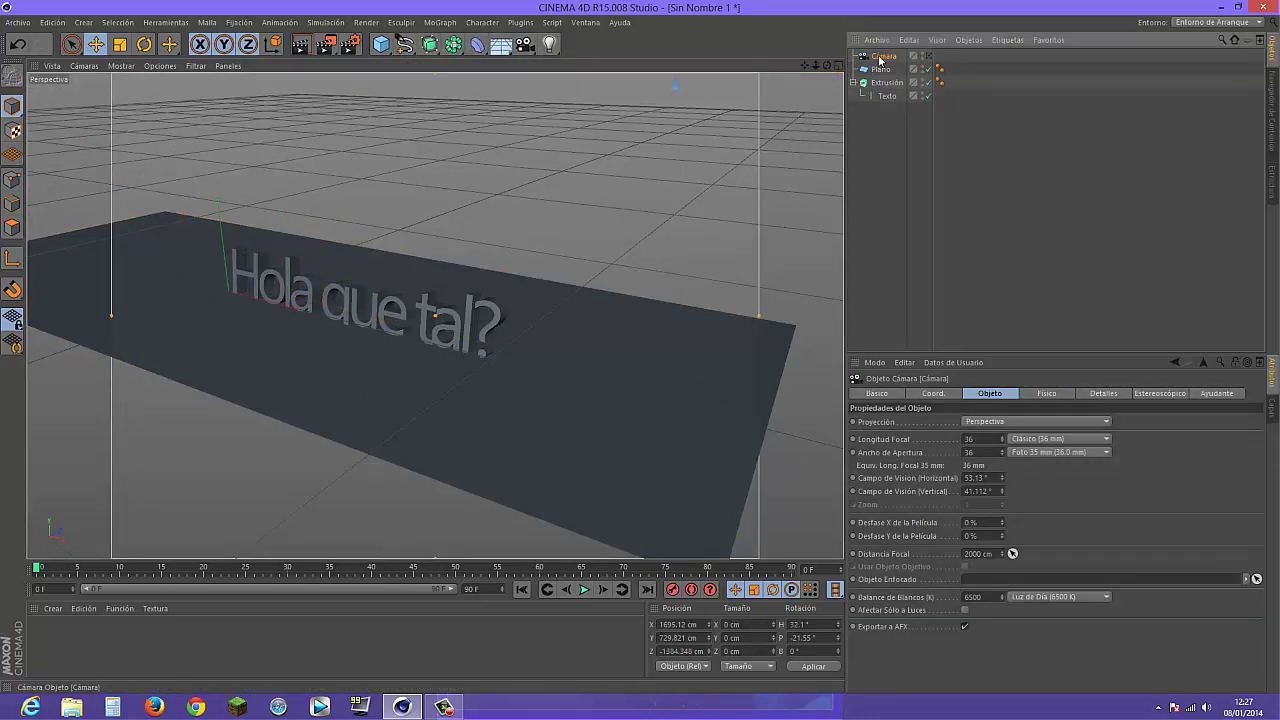
pyautogui.press('Delete')
pyautogui.click(500, 44)
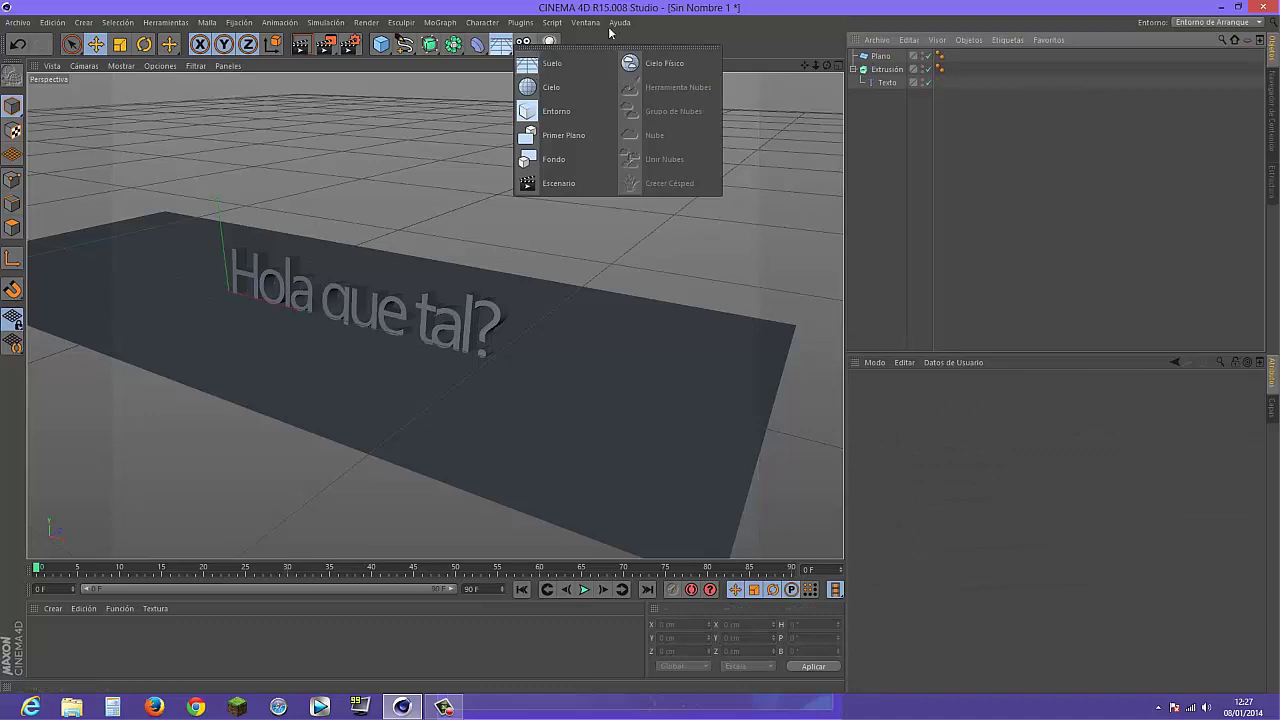
# Select the plane and use Crecer Césped to create the Césped grass material
pyautogui.click(597, 390)
pyautogui.click(500, 44)
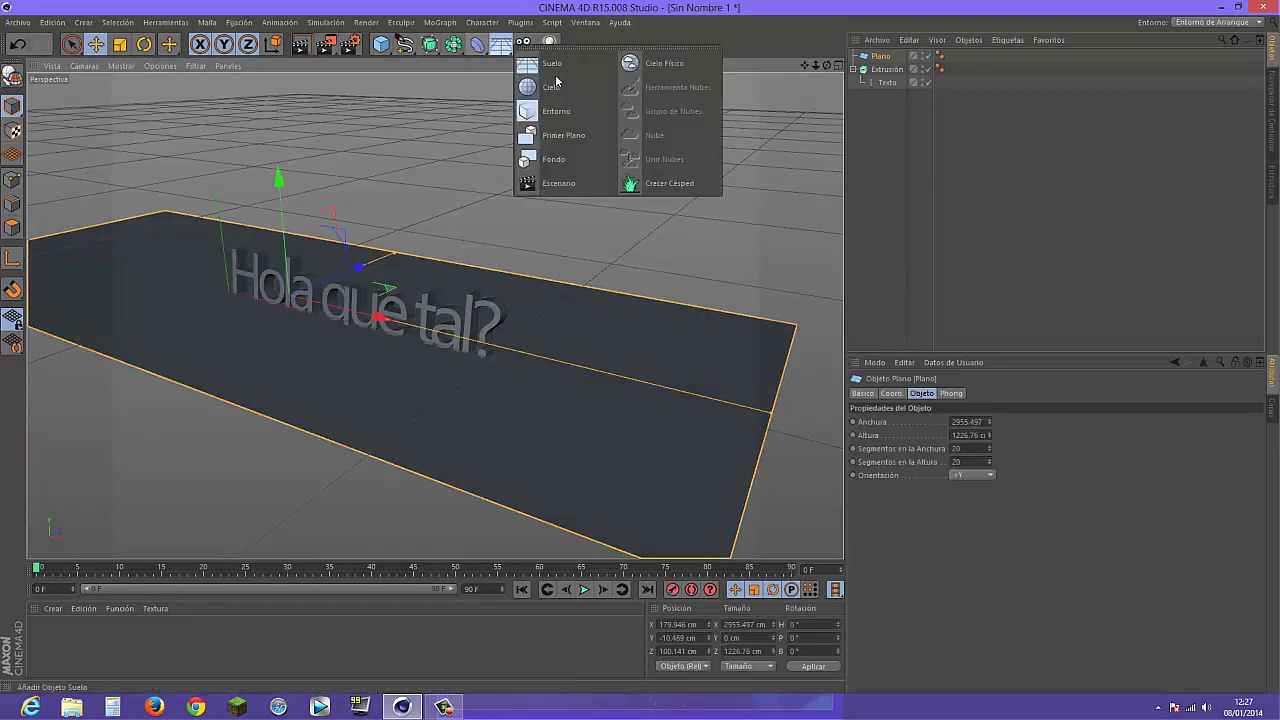
pyautogui.click(704, 183)
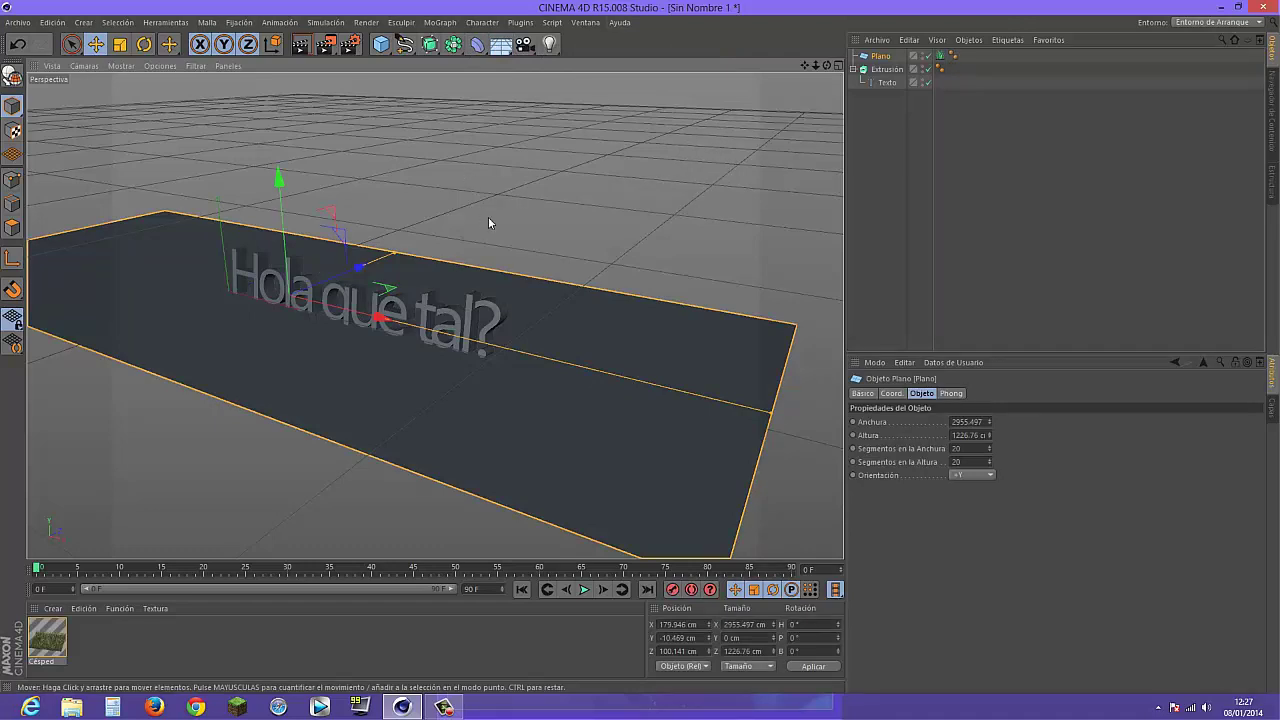
pyautogui.click(52, 608)
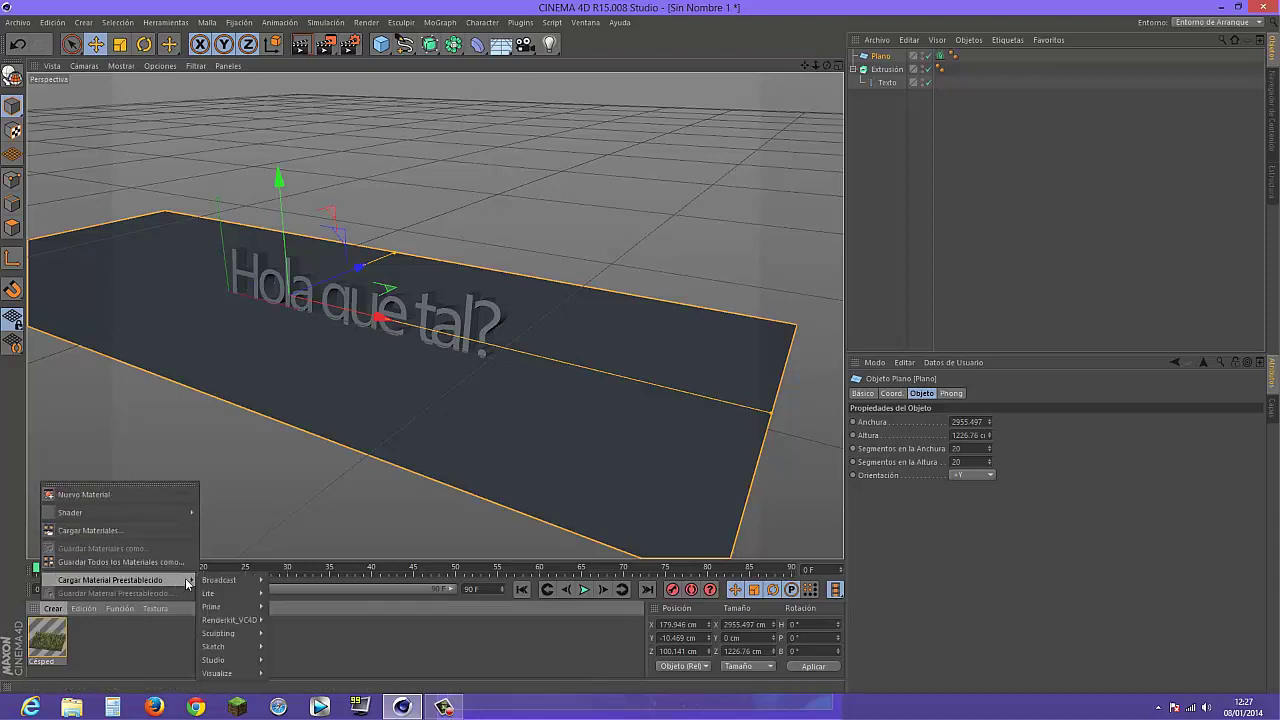
pyautogui.moveTo(289, 673)
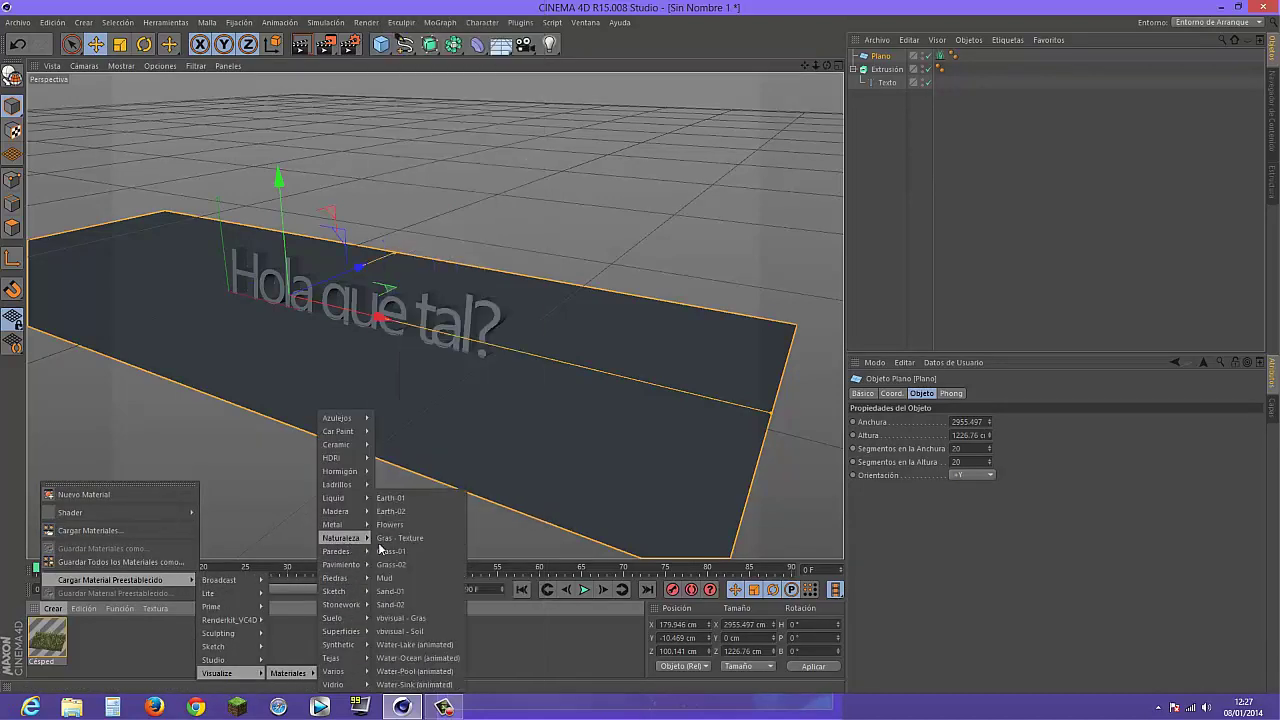
# Try the Grass-01 and Grass-02 preset materials, then discard both
pyautogui.moveTo(341, 538)
pyautogui.click(403, 551)
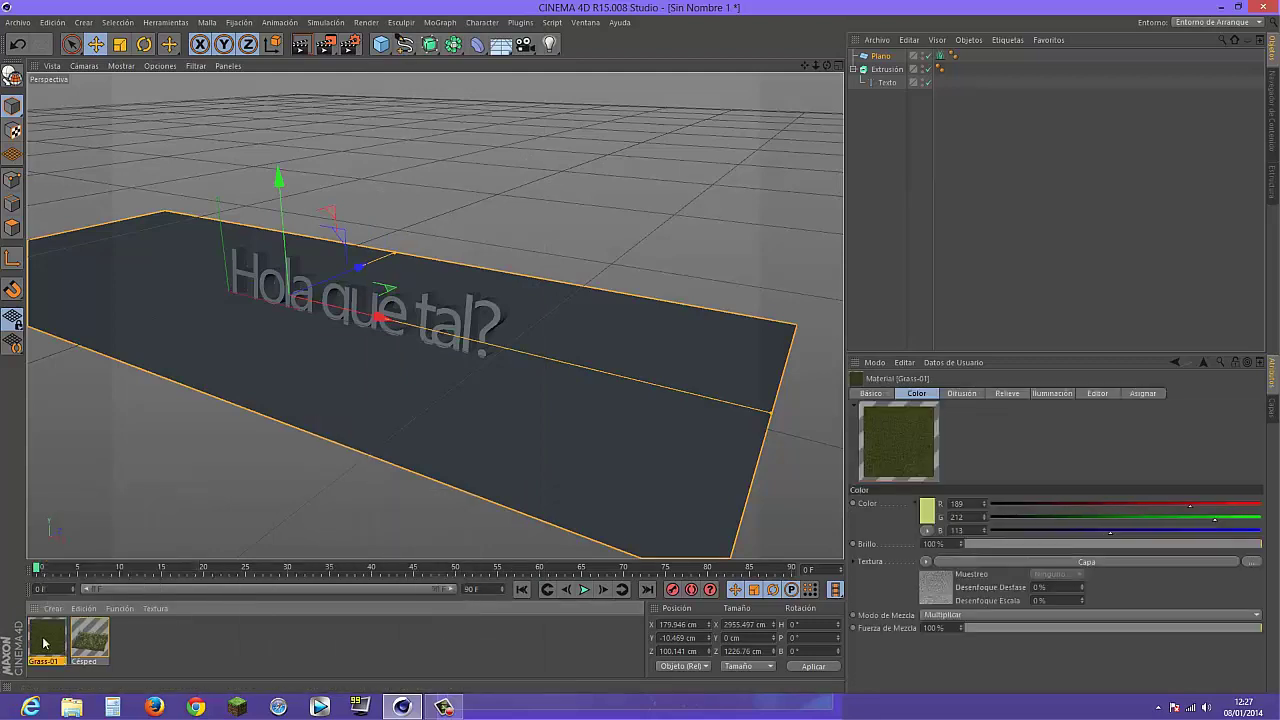
pyautogui.press('Delete')
pyautogui.click(68, 607)
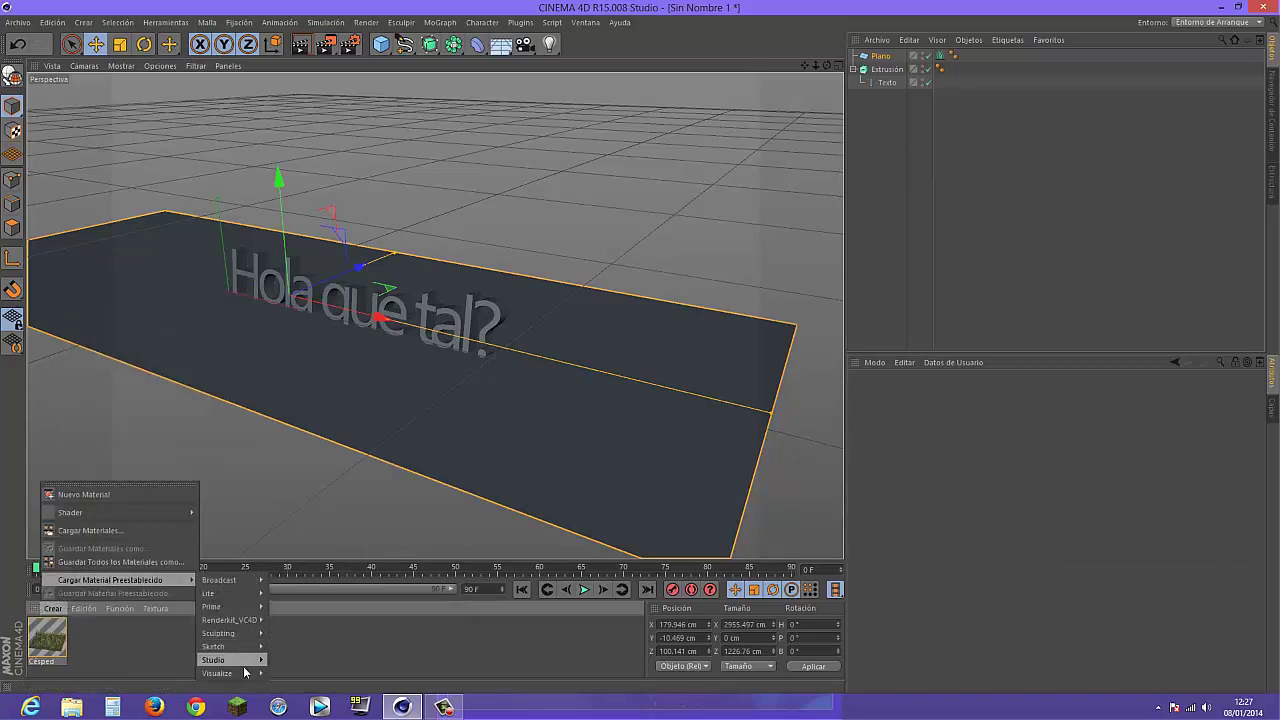
pyautogui.moveTo(290, 673)
pyautogui.moveTo(341, 538)
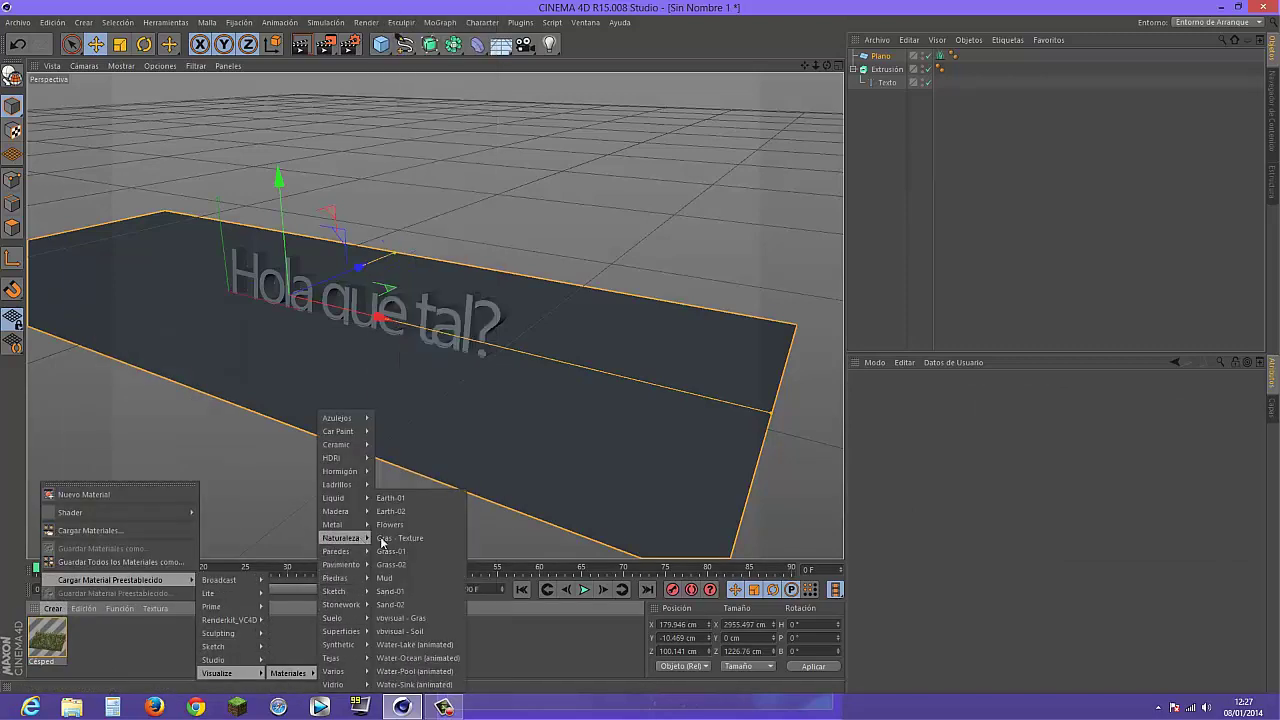
pyautogui.click(406, 566)
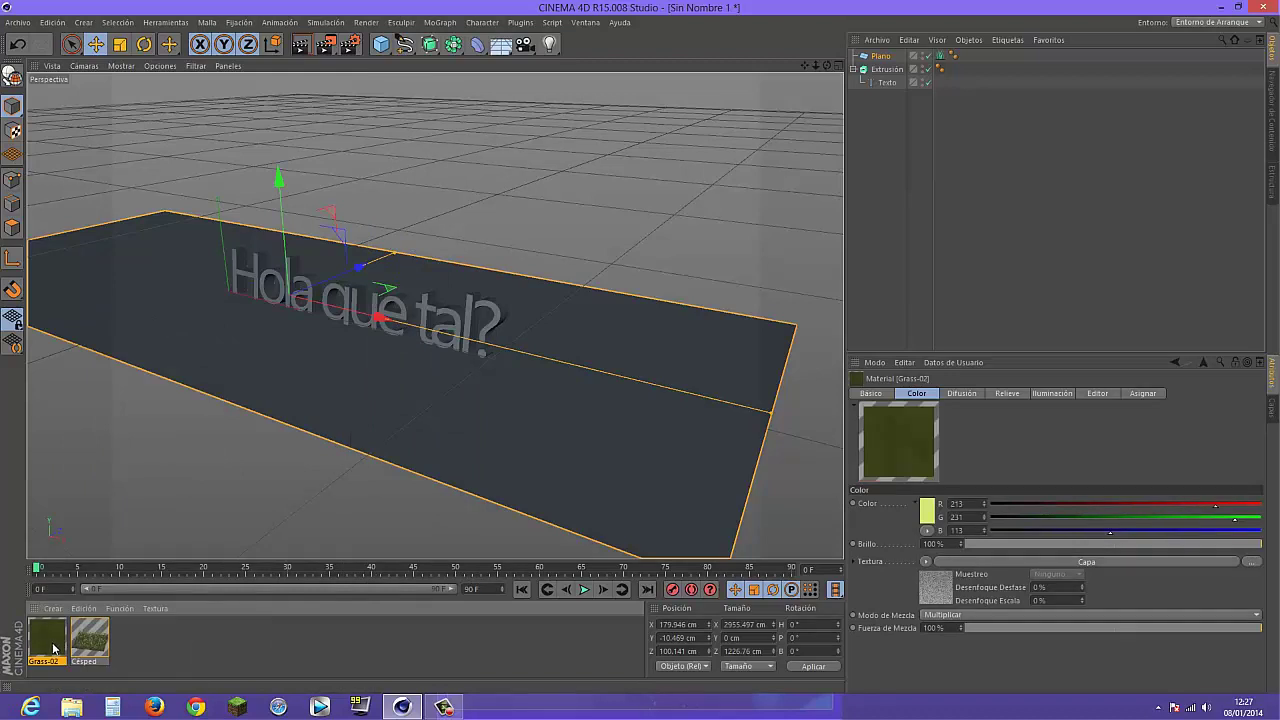
pyautogui.press('Delete')
pyautogui.click(52, 608)
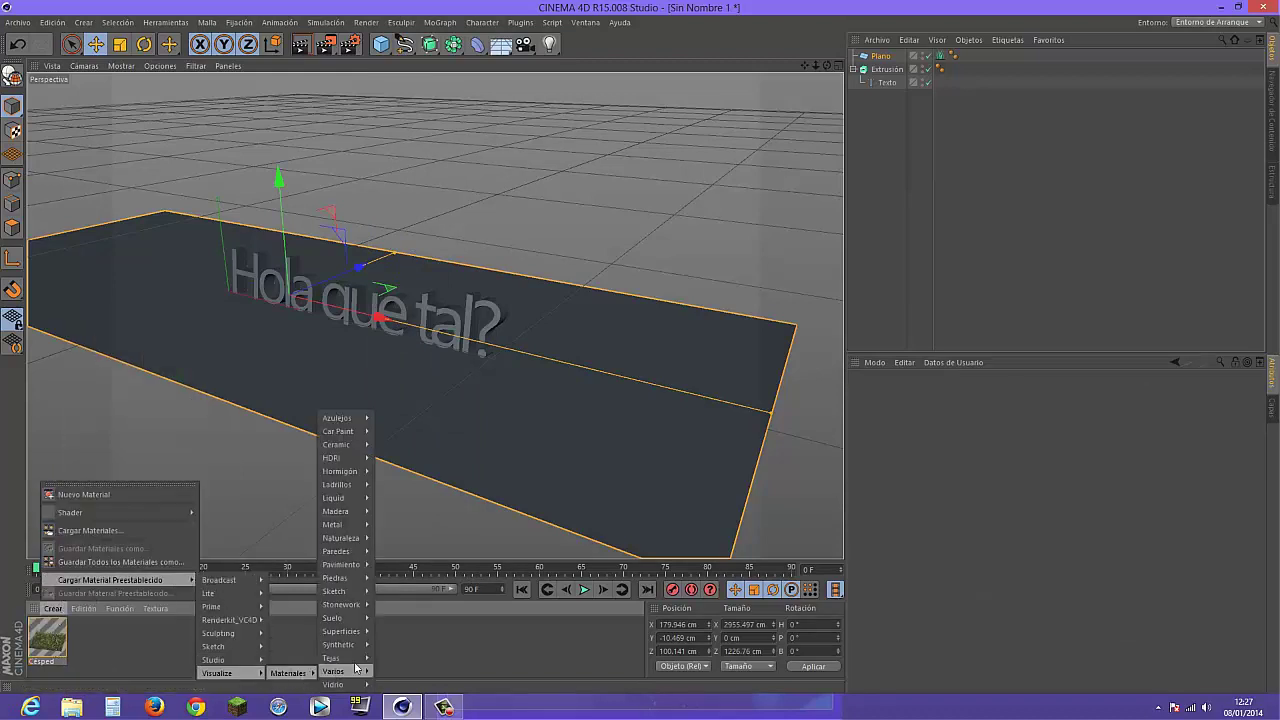
pyautogui.moveTo(341, 538)
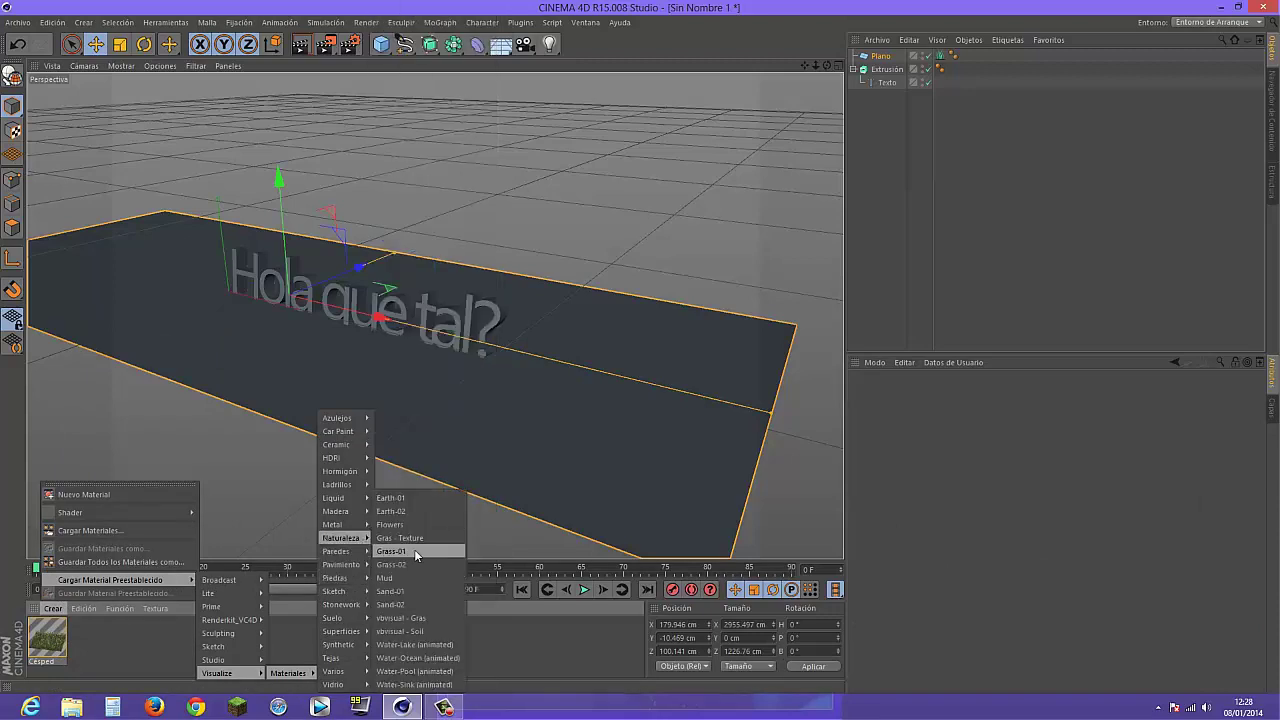
# Load the Gras - Texture preset and apply it to the Extrusión object
pyautogui.click(412, 538)
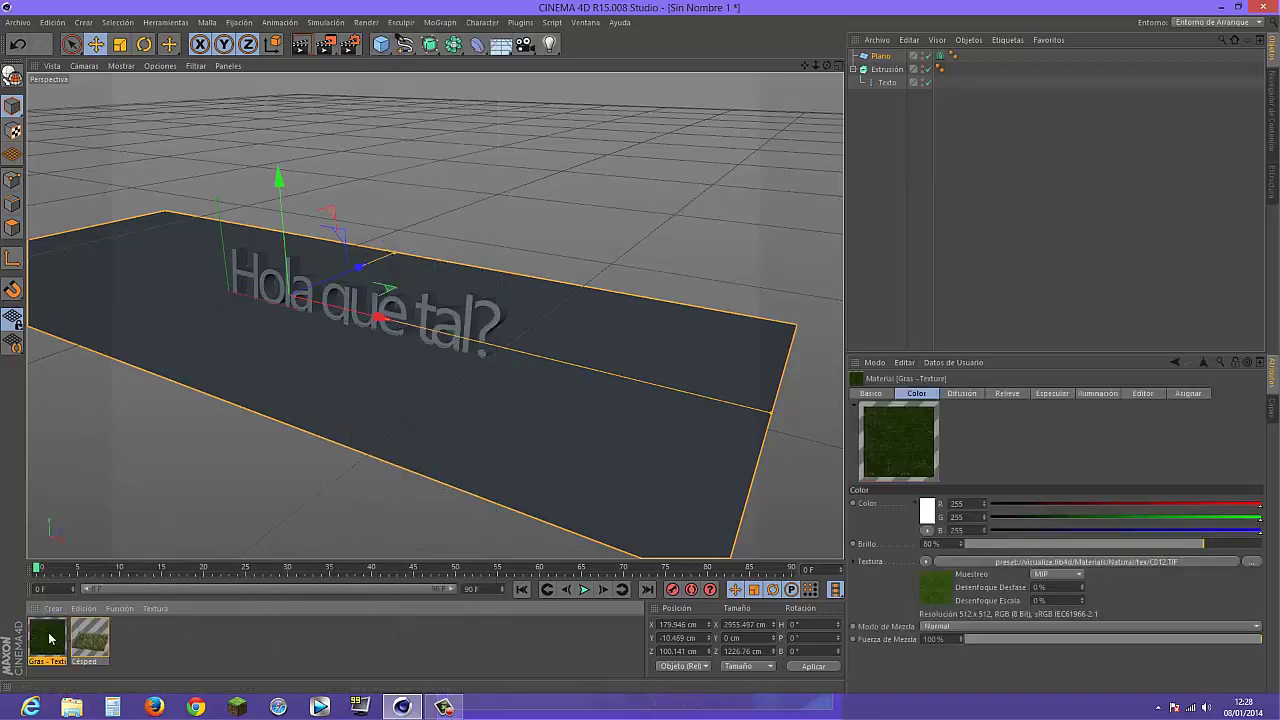
pyautogui.moveTo(55, 640); pyautogui.dragTo(331, 310)
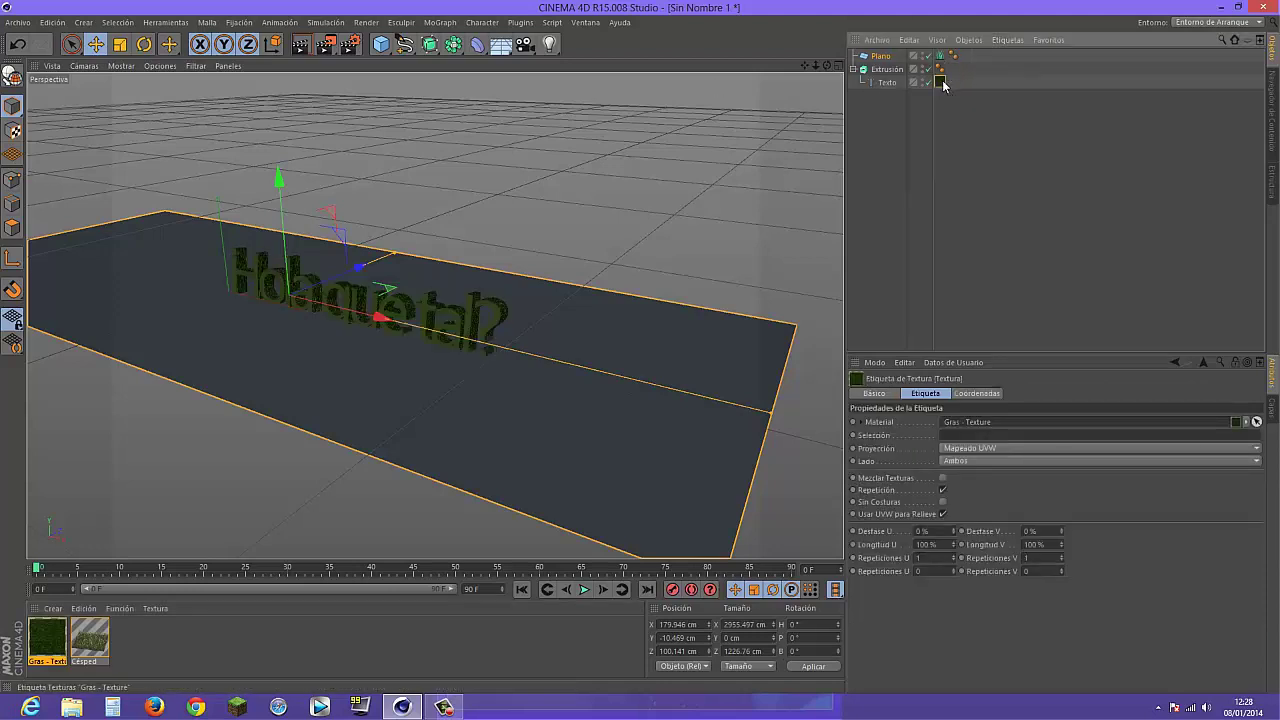
pyautogui.moveTo(942, 84); pyautogui.dragTo(953, 69)
pyautogui.click(905, 113)
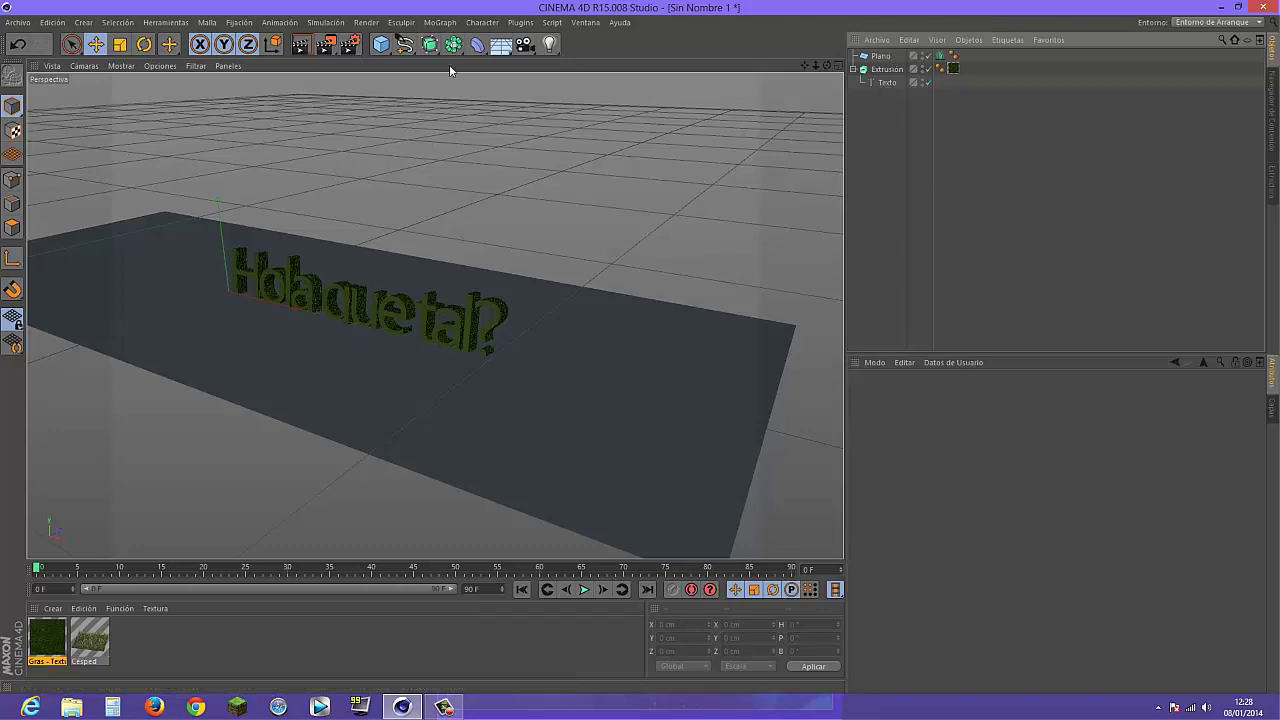
# Add a Cielo Físico sky and orbit the view closer to the text
pyautogui.click(500, 44)
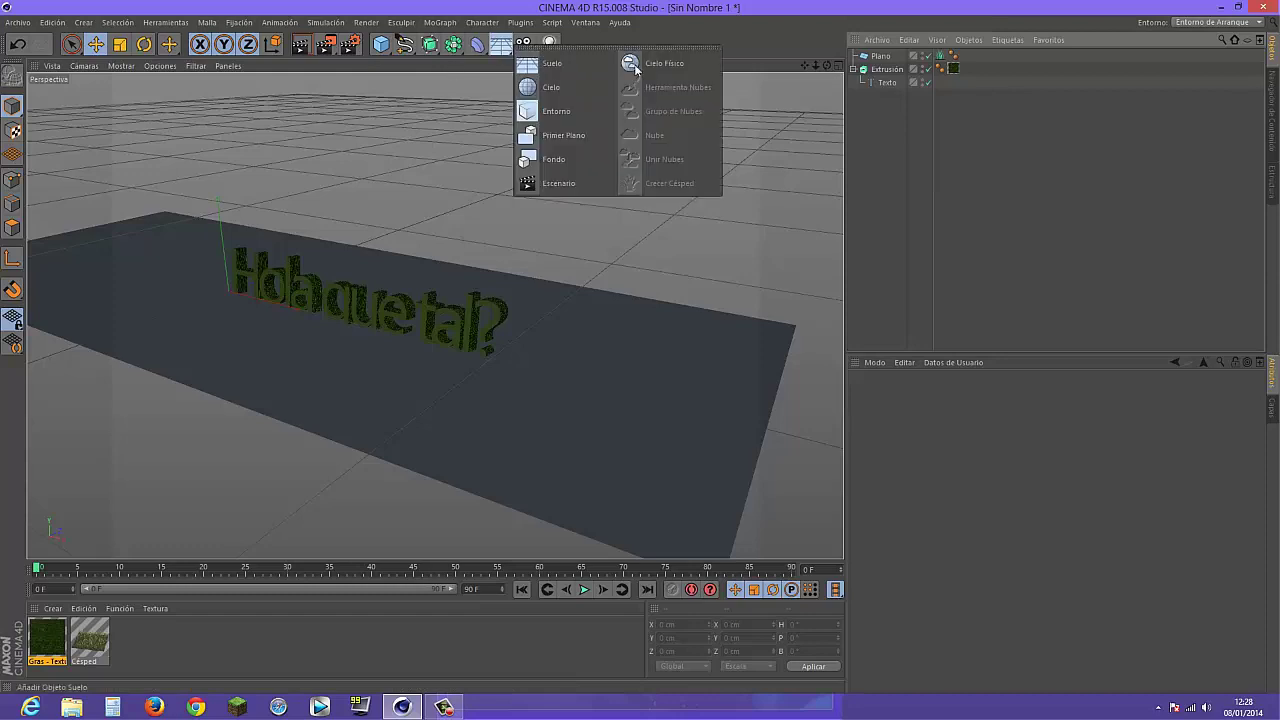
pyautogui.click(666, 64)
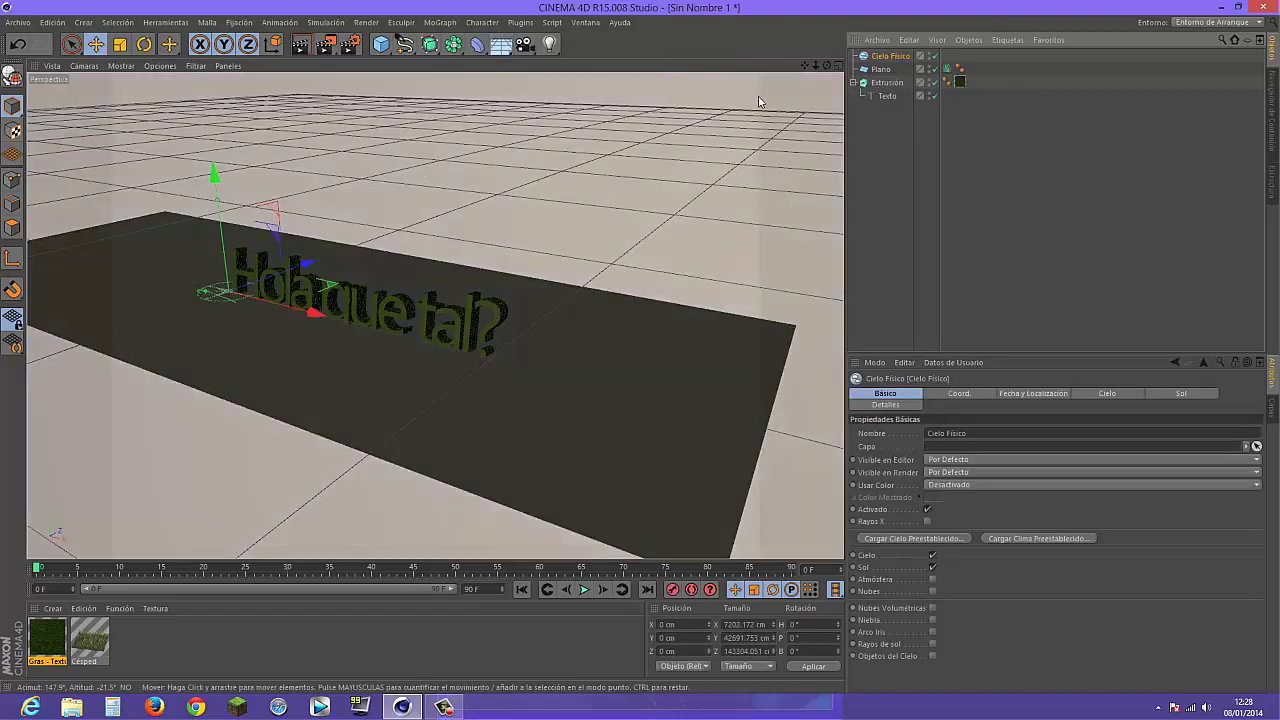
pyautogui.moveTo(826, 66); pyautogui.dragTo(435, 315)
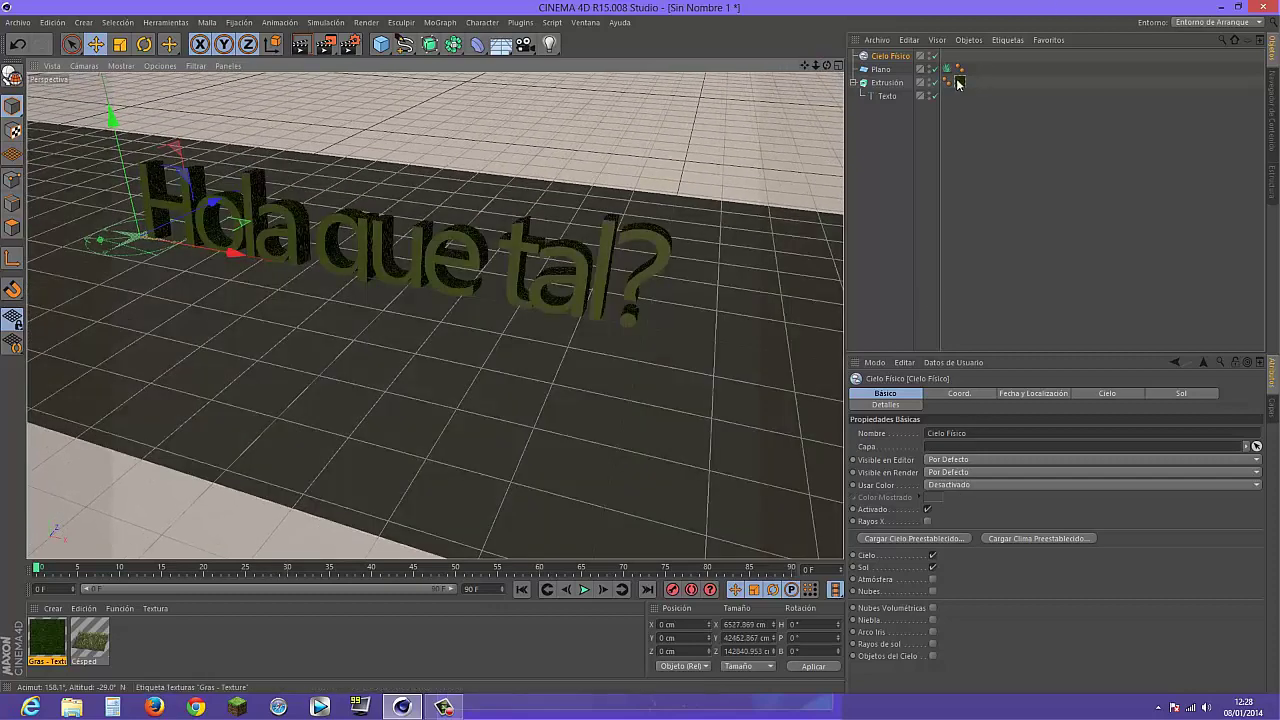
# Switch the text's grass texture projection to Cúbica, after trying Esférica and Plana
pyautogui.click(960, 81)
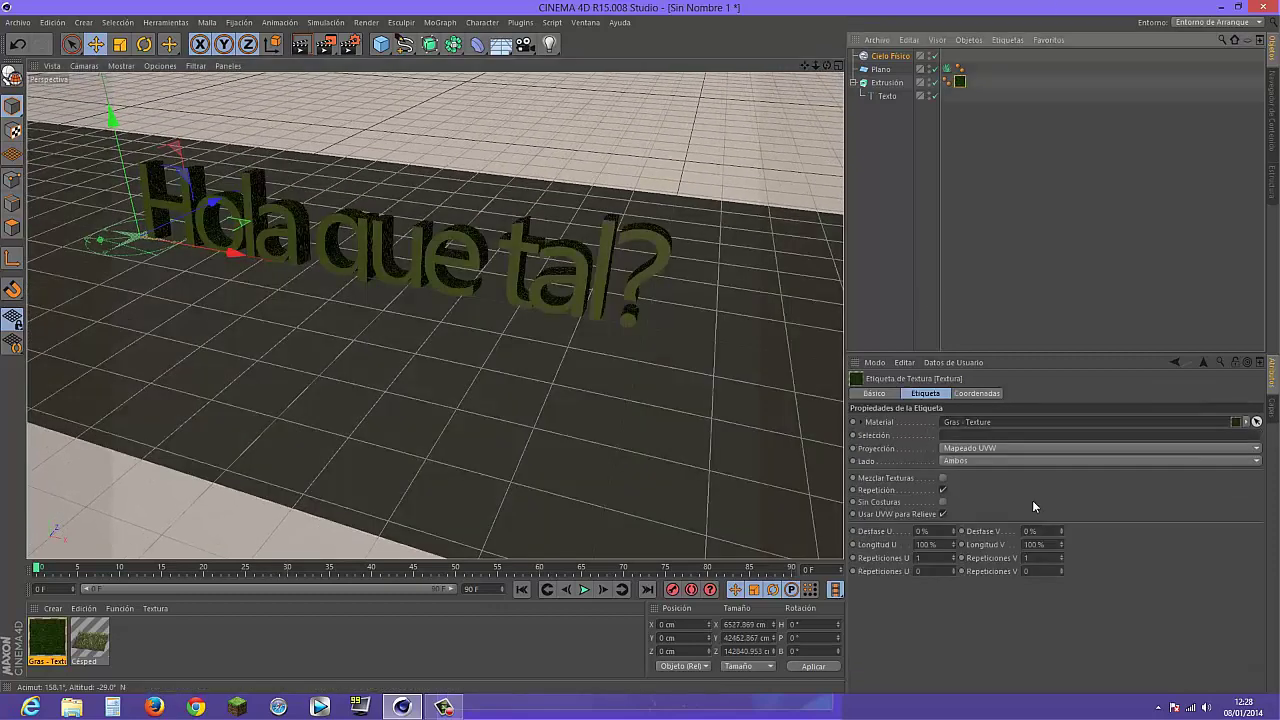
pyautogui.click(975, 449)
pyautogui.click(972, 459)
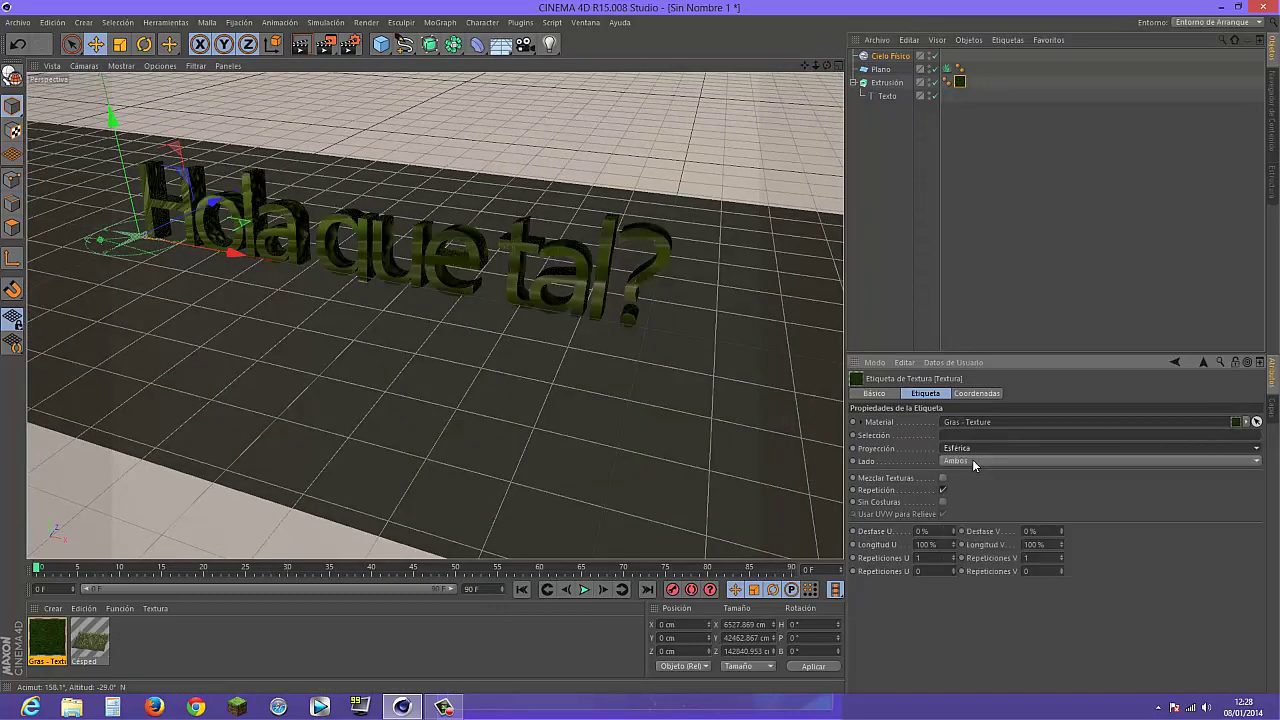
pyautogui.click(972, 459)
pyautogui.click(972, 459)
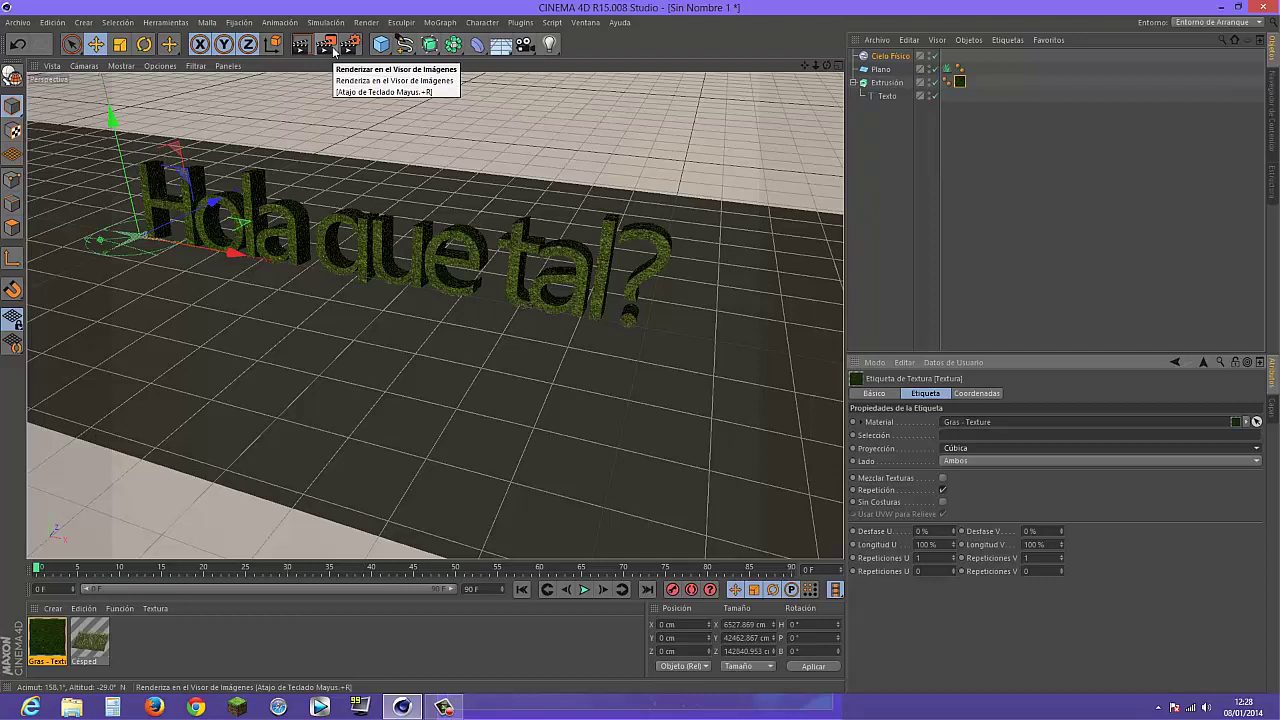
# Render the grass-textured text scene to the Picture Viewer, then close the viewer
pyautogui.click(334, 50)
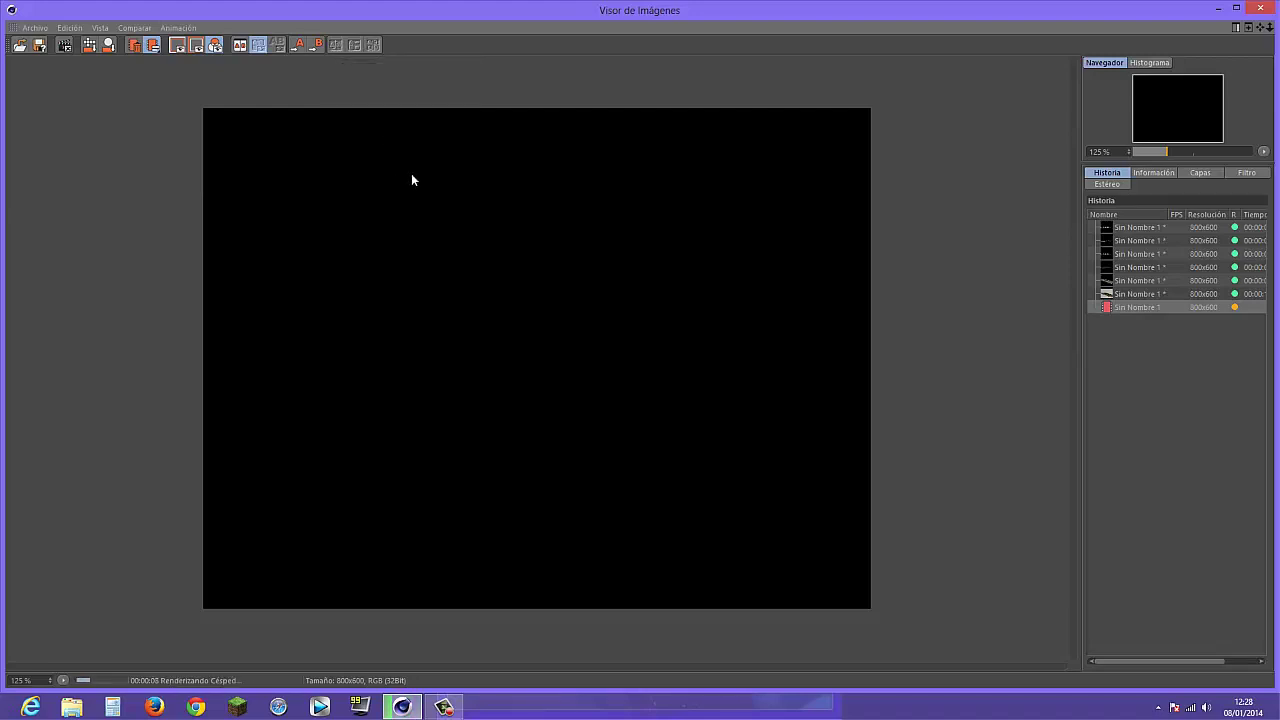
pyautogui.scroll(1, 411, 174)
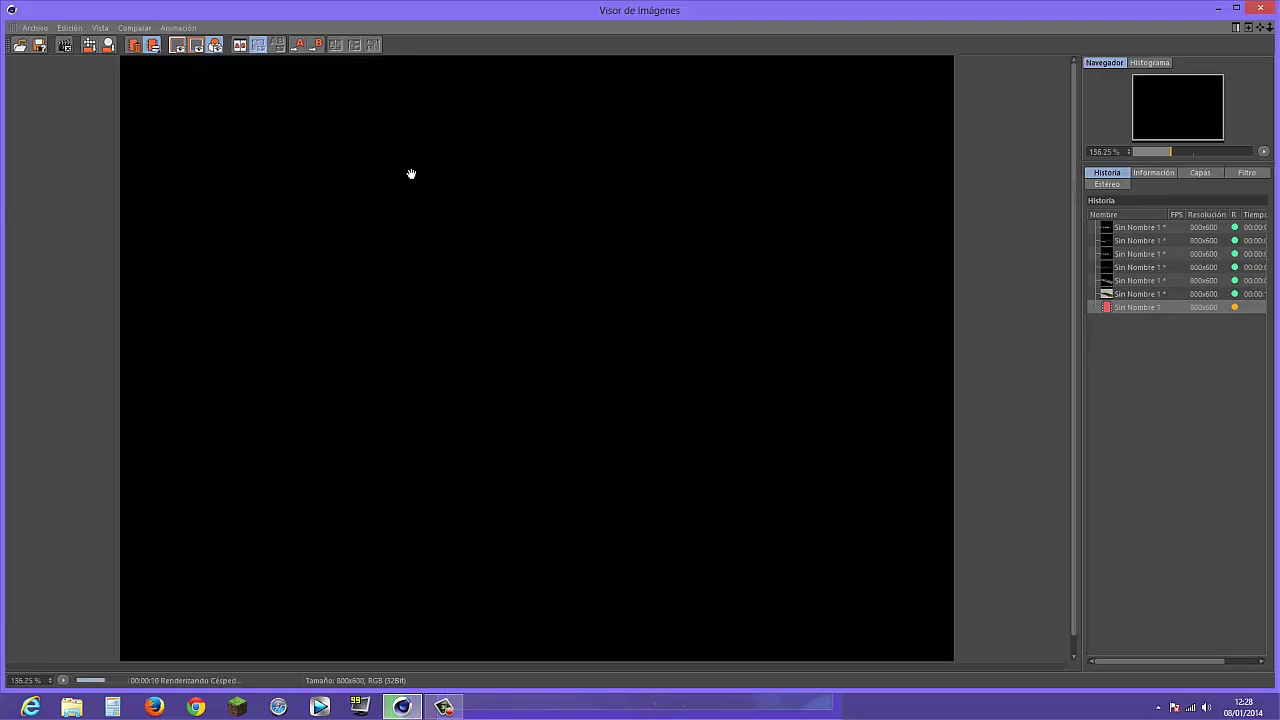
pyautogui.scroll(-1, 411, 174)
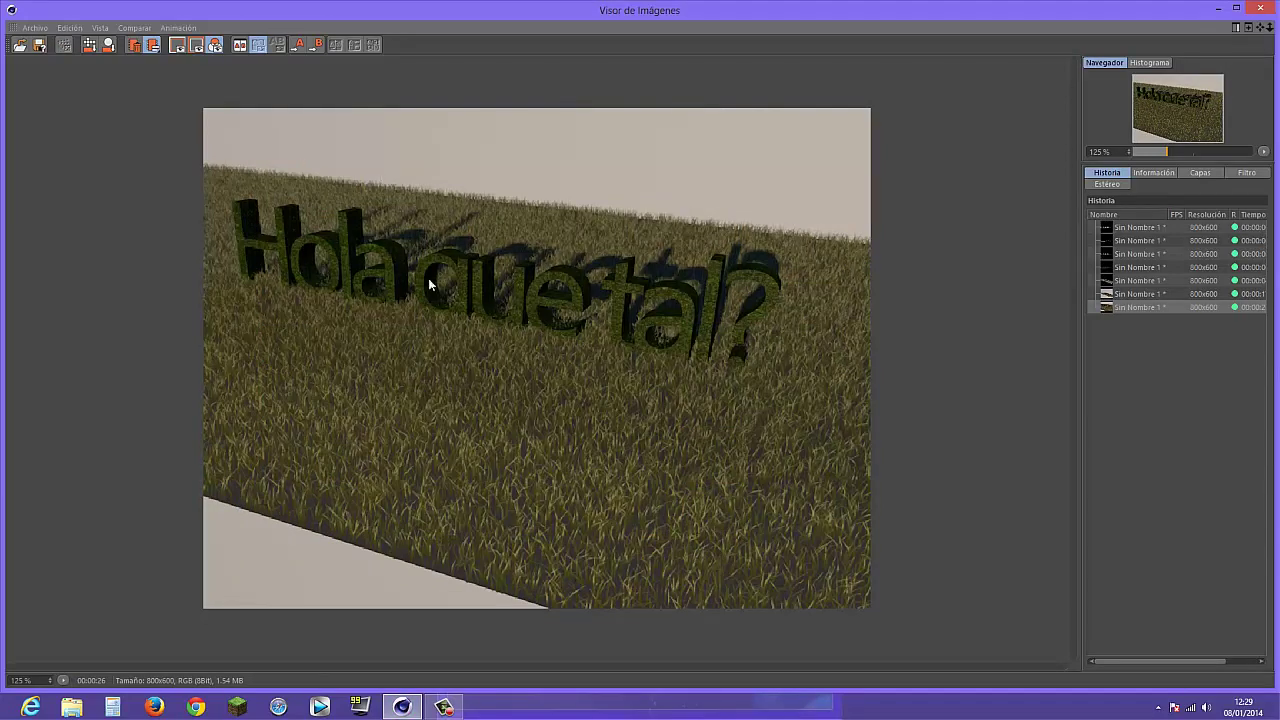
pyautogui.click(1260, 8)
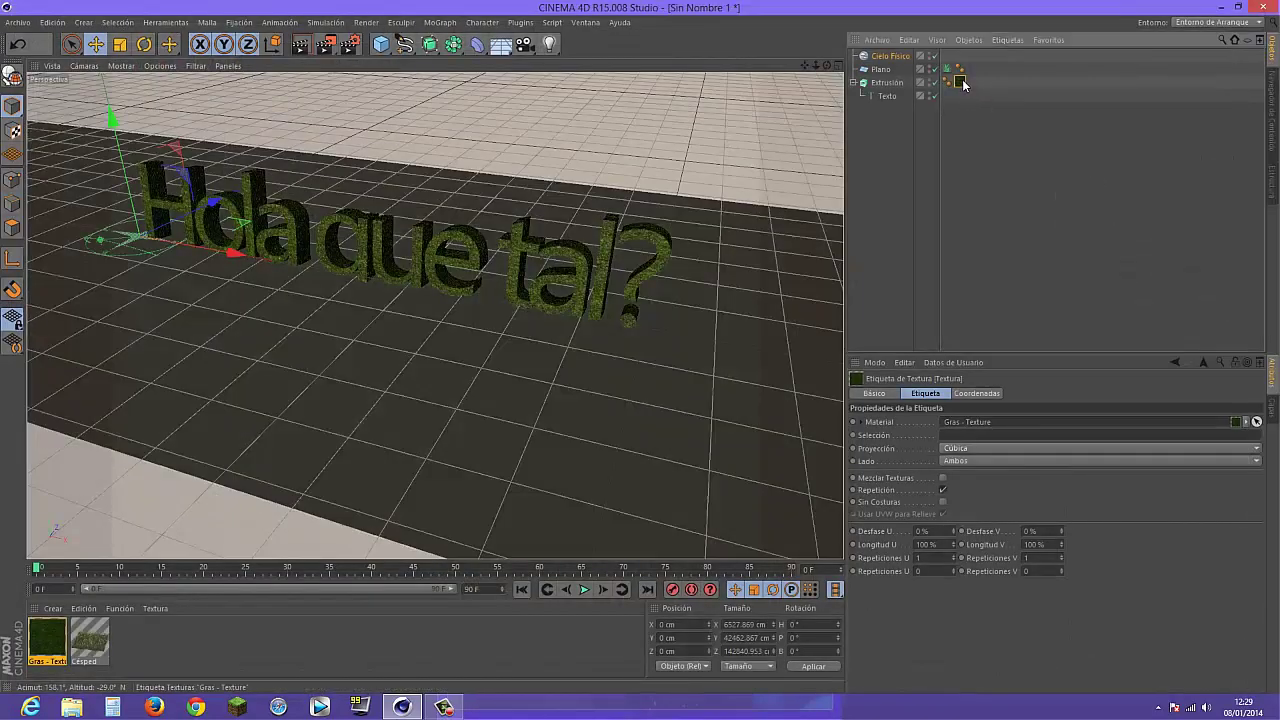
# Remove the grass texture tag from the text and delete the Gras-Texture material
pyautogui.press('Delete')
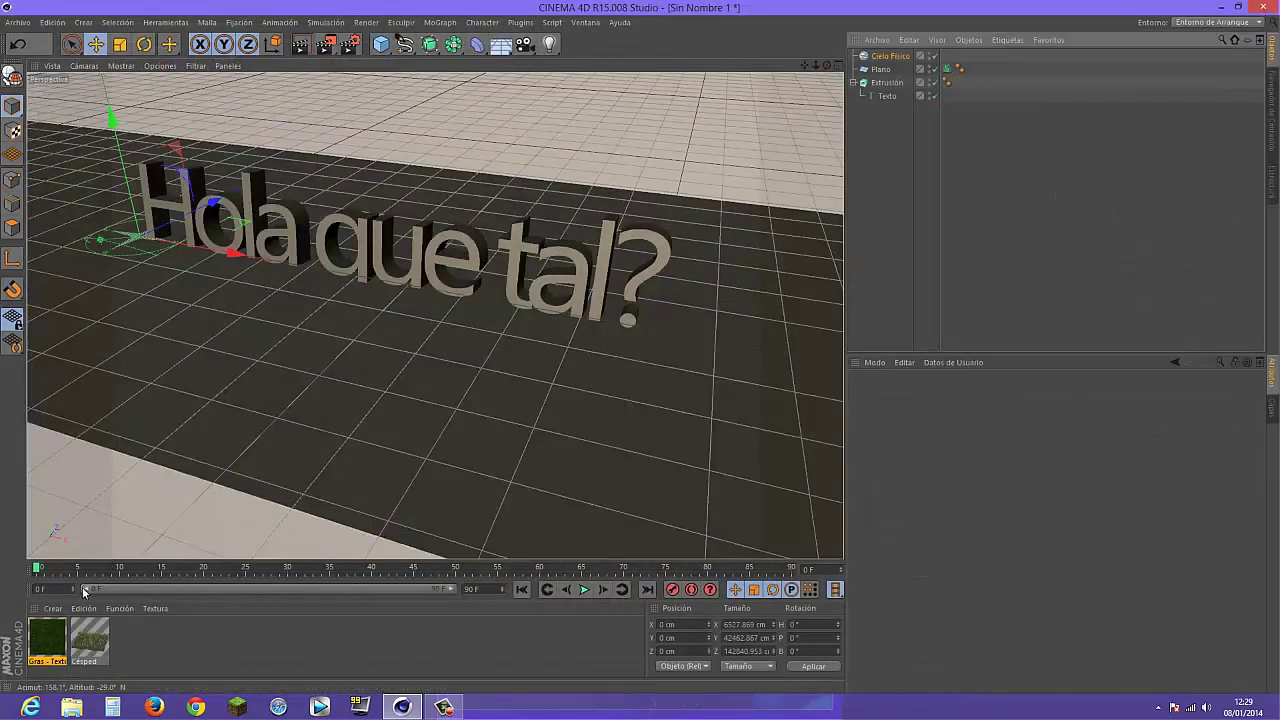
pyautogui.click(89, 638)
pyautogui.click(48, 638)
pyautogui.press('Delete')
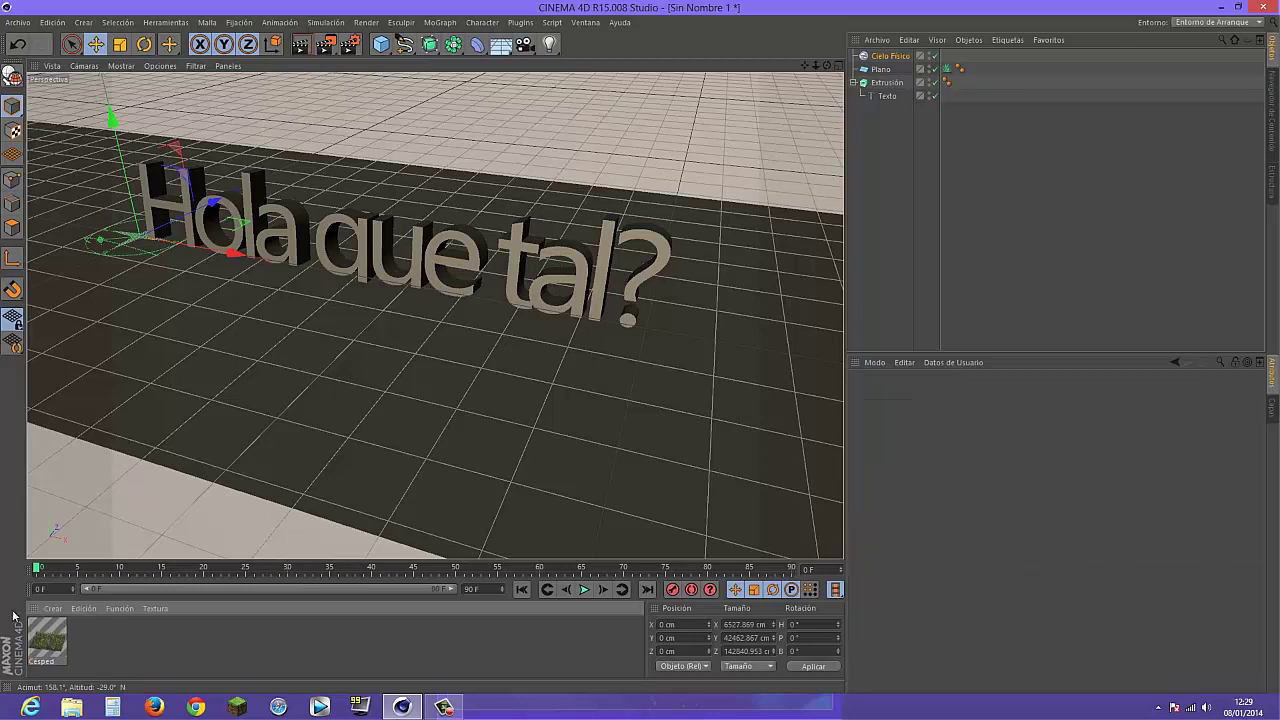
# Load the Rock-01 preset material and apply it to the 3D text
pyautogui.click(84, 608)
pyautogui.click(52, 608)
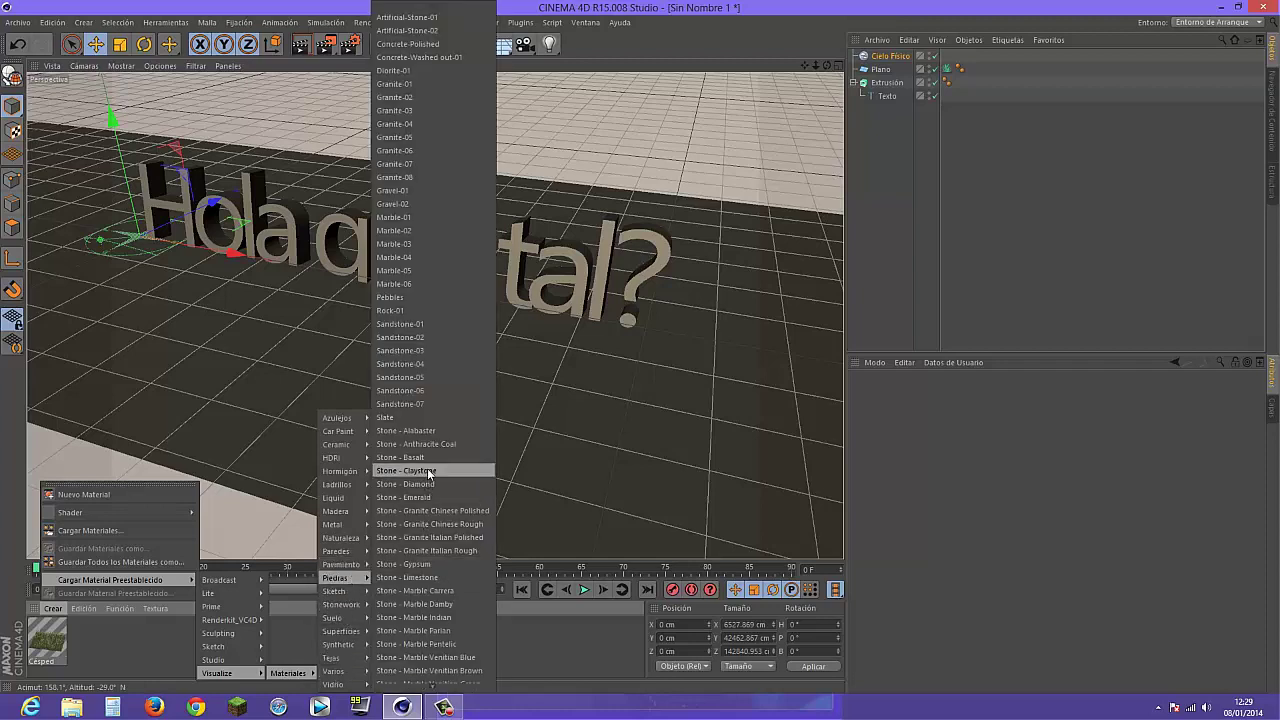
pyautogui.moveTo(335, 578)
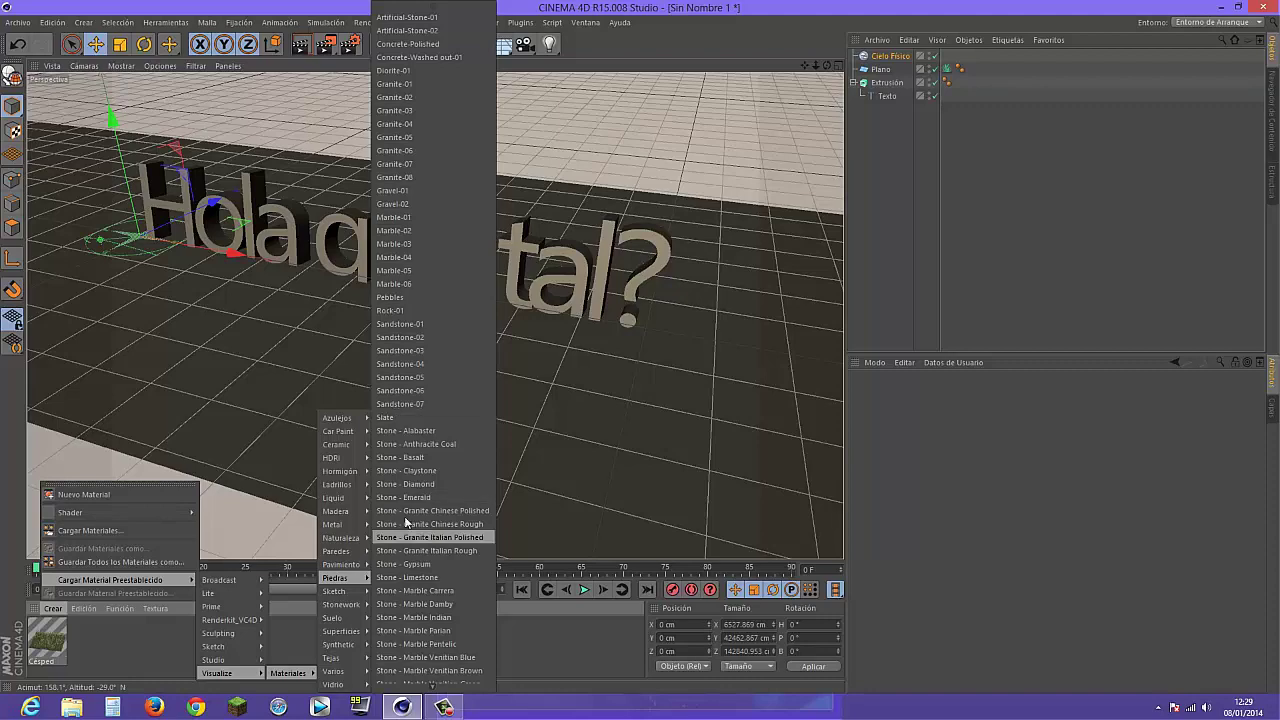
pyautogui.click(400, 311)
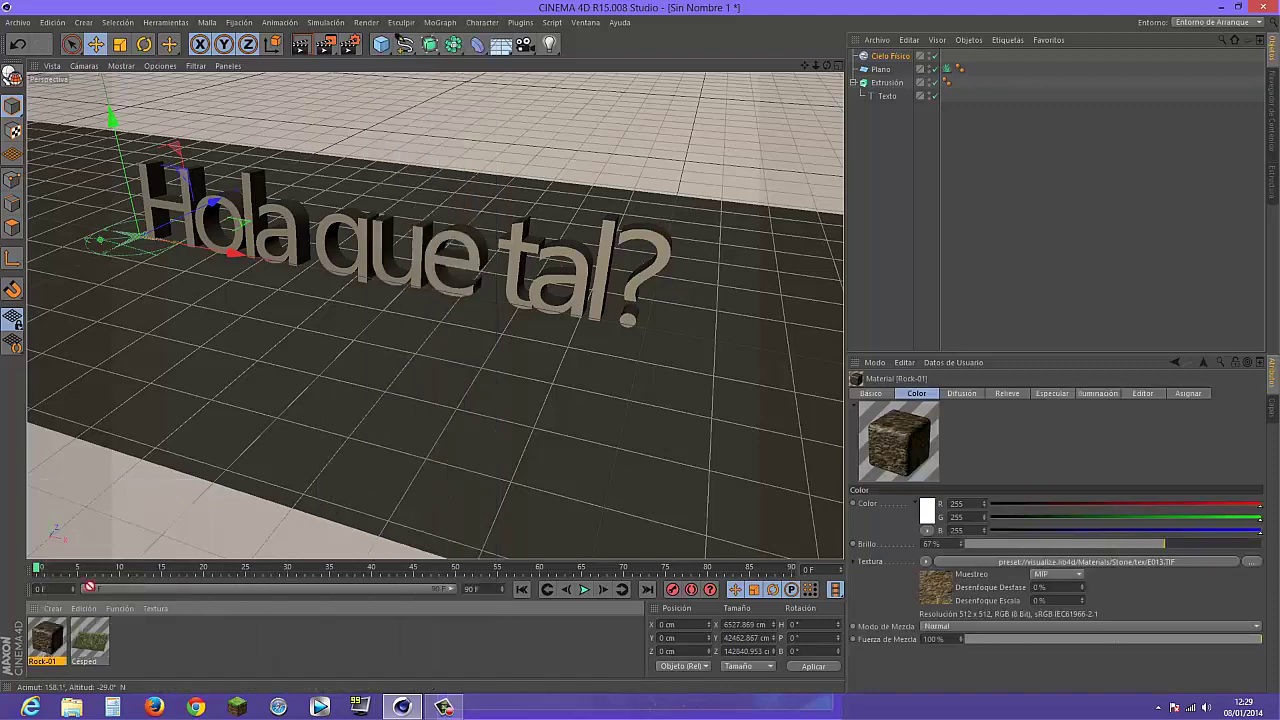
pyautogui.moveTo(47, 640); pyautogui.dragTo(522, 270)
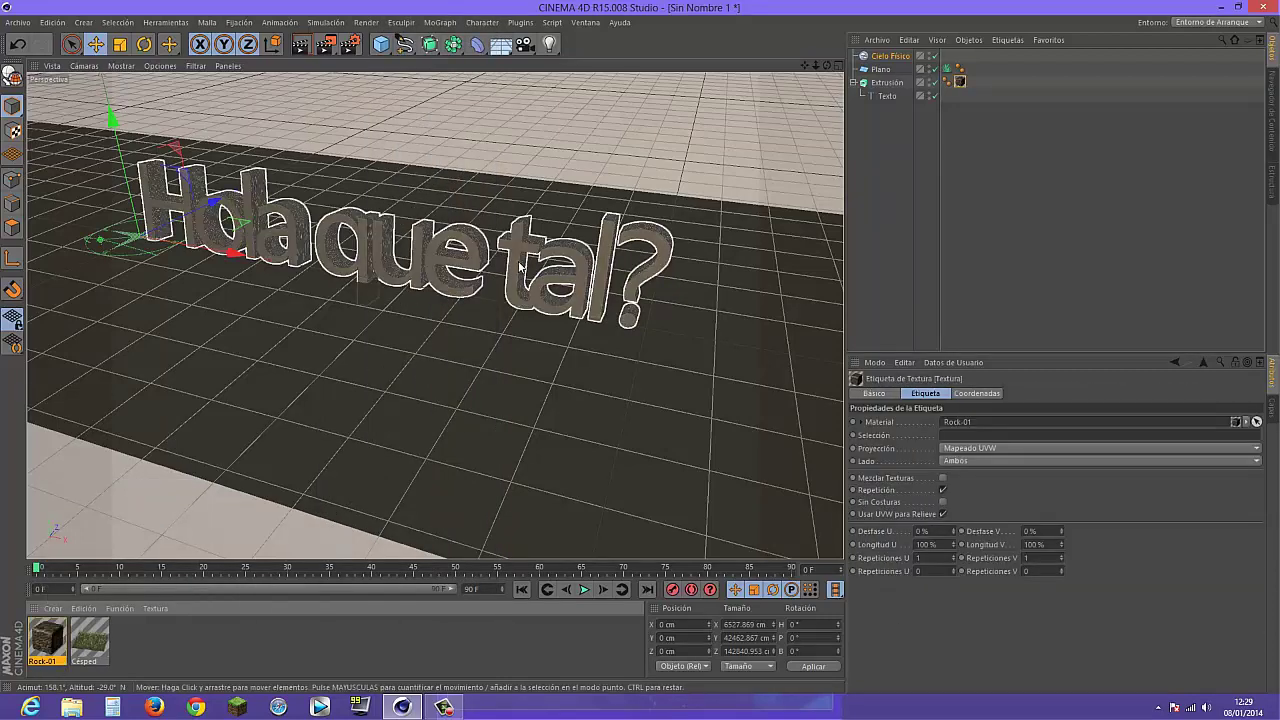
# Set the rock texture's projection to Cúbica and stretch its horizontal length slightly
pyautogui.click(1004, 452)
pyautogui.click(978, 462)
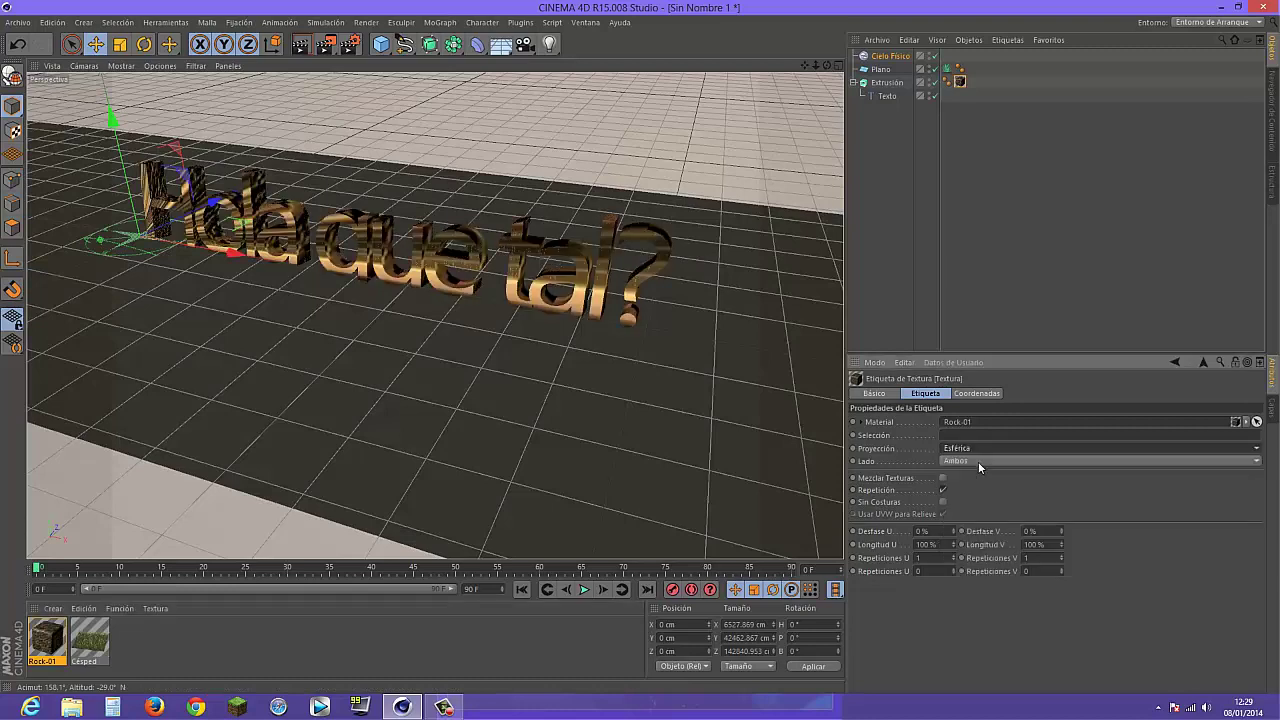
pyautogui.scroll(-1, 978, 461)
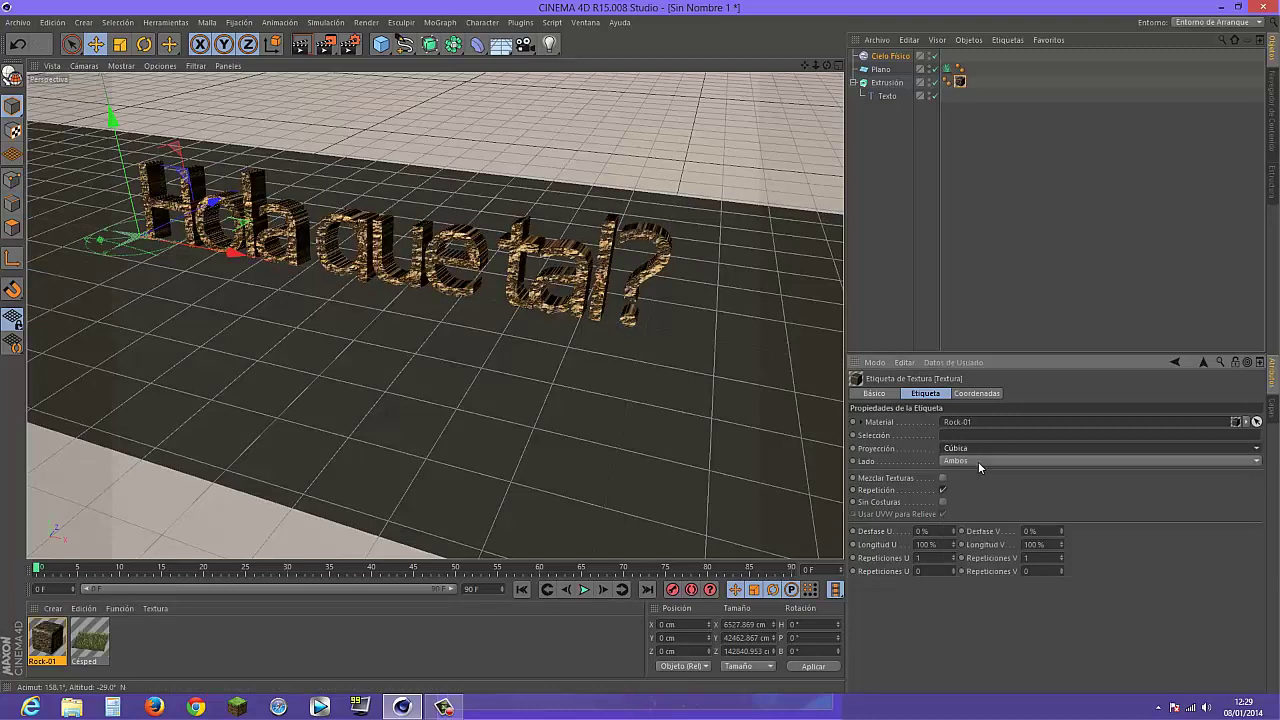
pyautogui.scroll(-1, 978, 461)
pyautogui.scroll(-1, 978, 461)
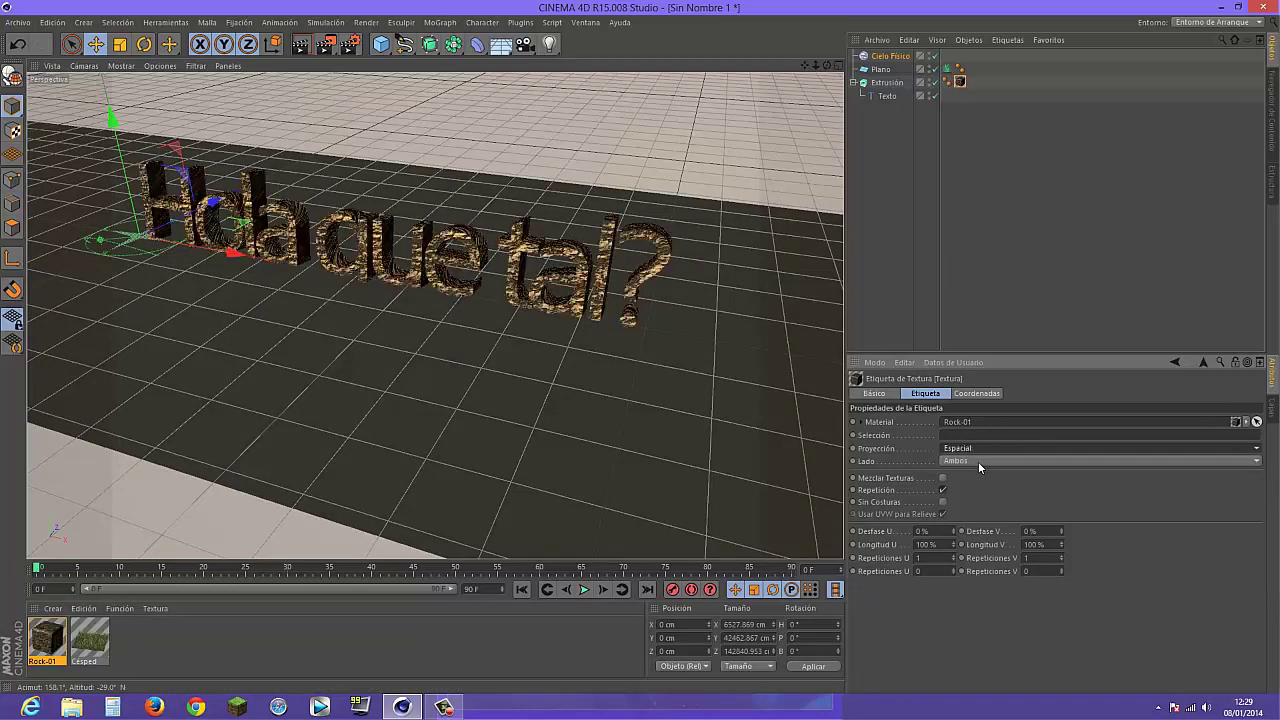
pyautogui.scroll(1, 978, 461)
pyautogui.scroll(1, 978, 461)
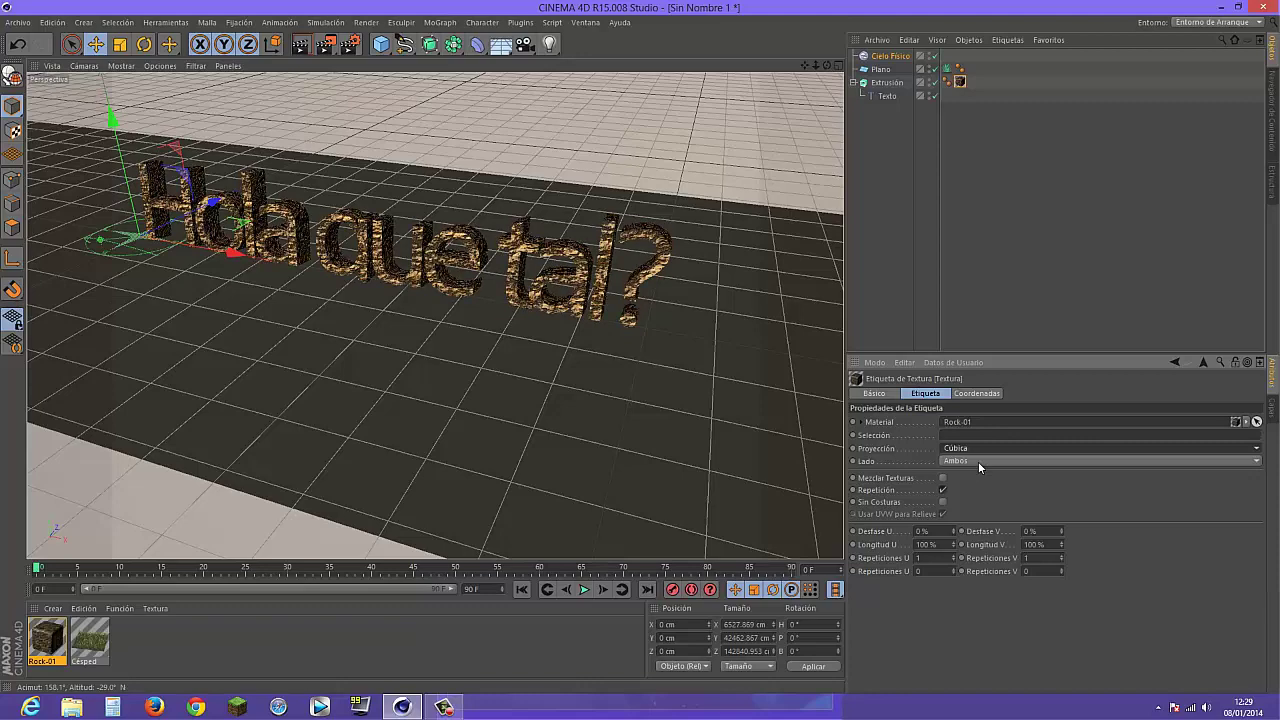
pyautogui.moveTo(953, 544); pyautogui.dragTo(953, 544)
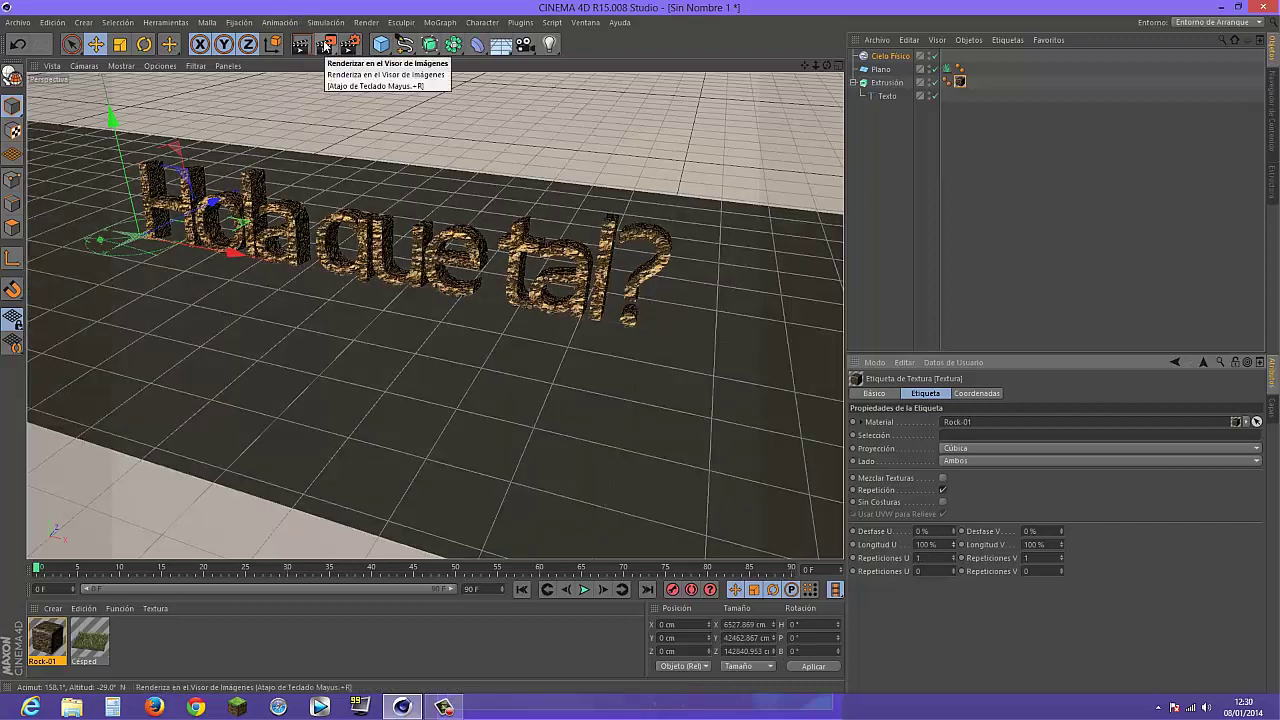
# Render the rock-textured lettering on the grass in the Picture Viewer, then close the viewer
pyautogui.click(326, 45)
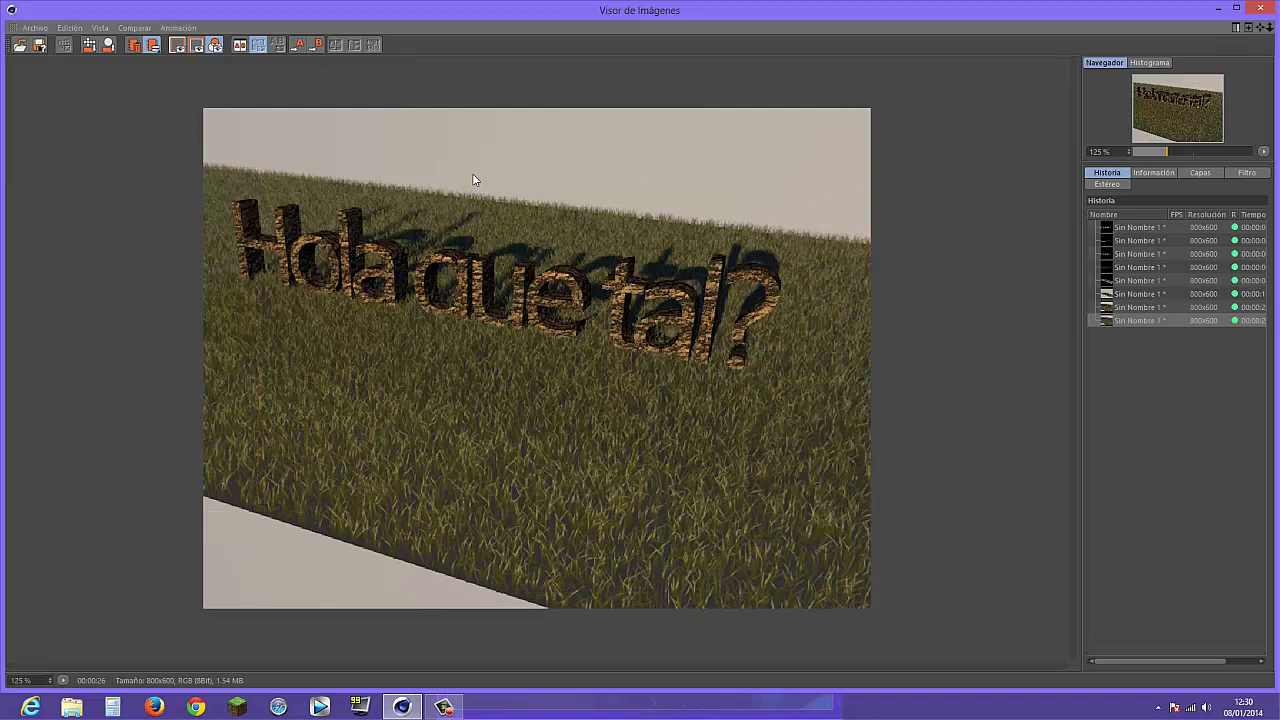
pyautogui.click(1259, 9)
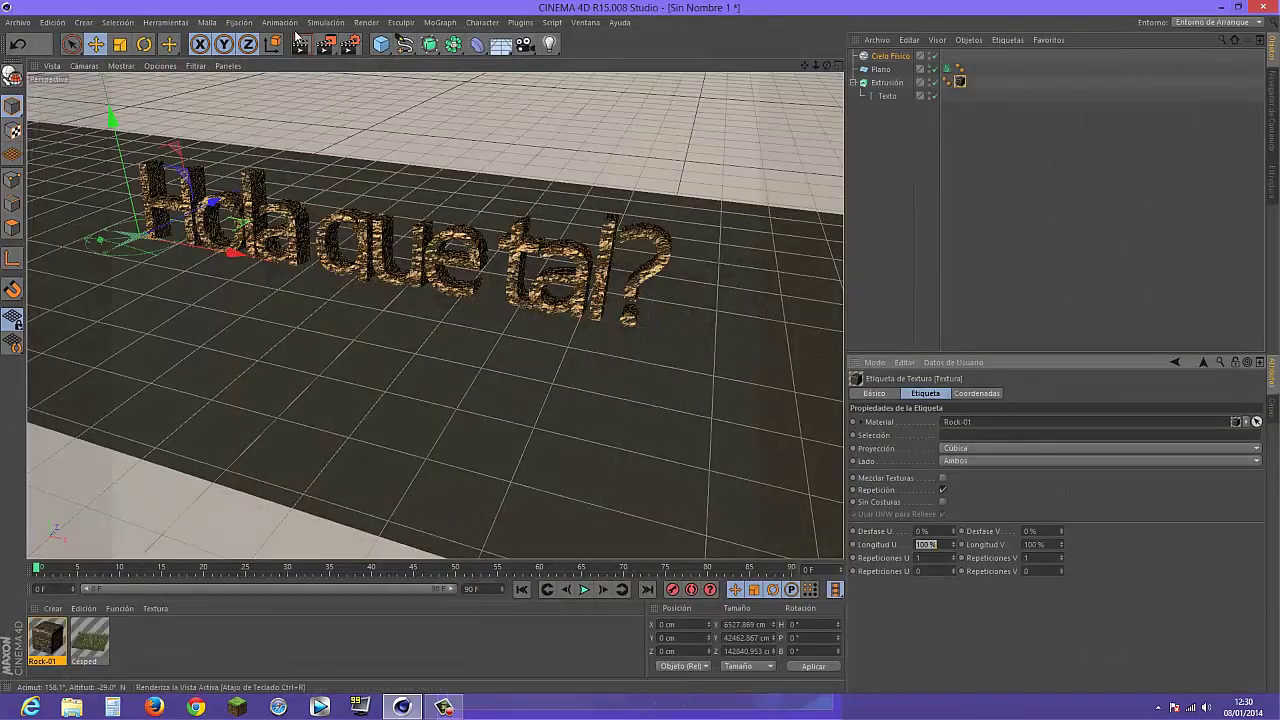
# Add a Sphere from the primitives palette and duplicate it, placing the copy to the right
pyautogui.click(380, 45)
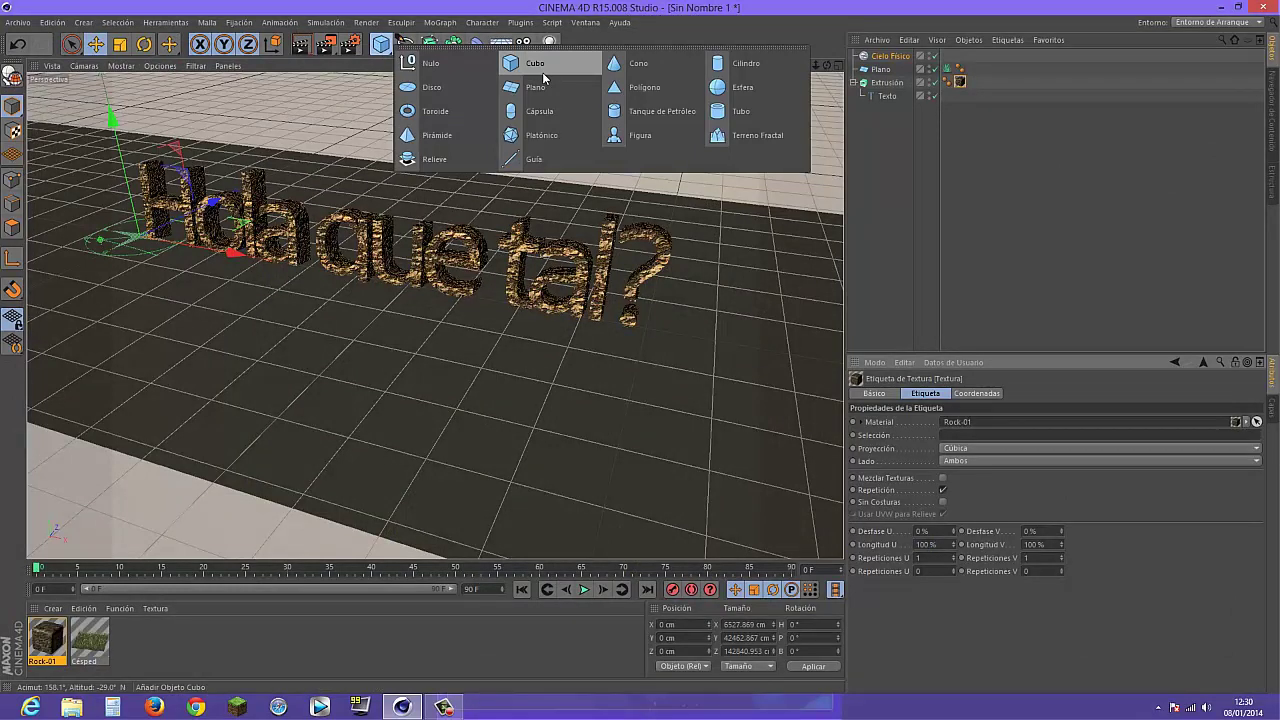
pyautogui.click(725, 90)
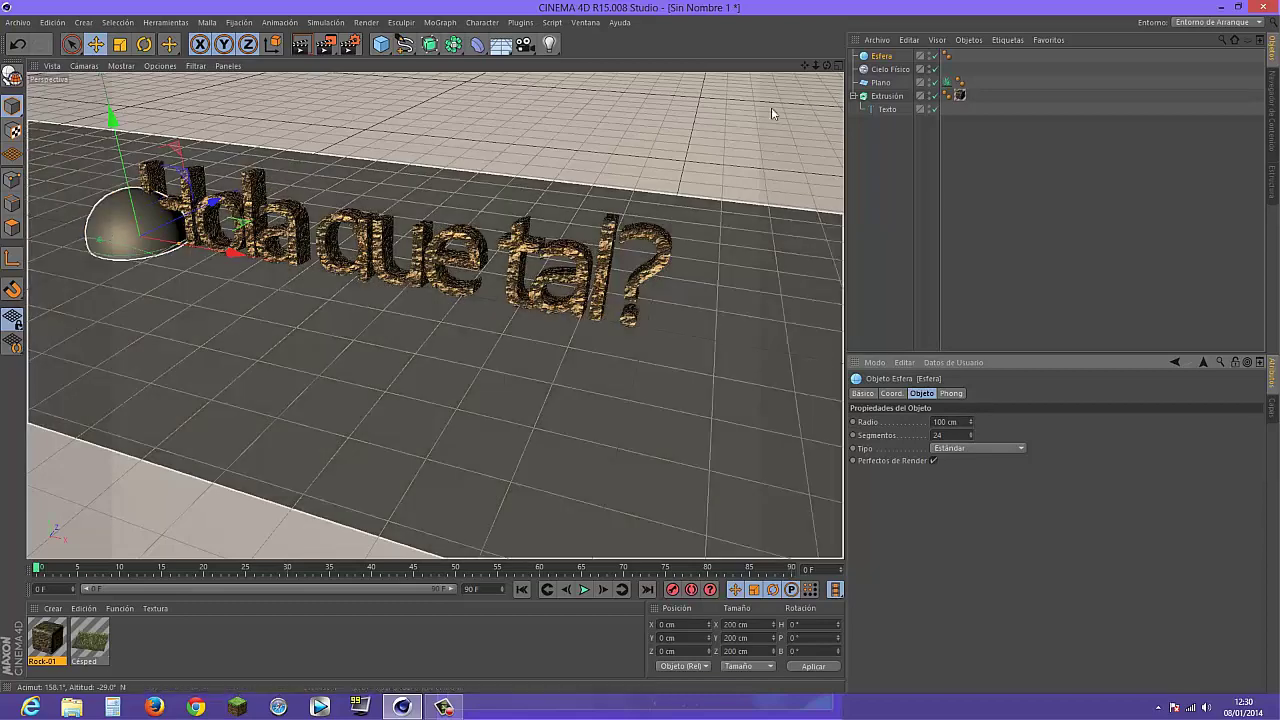
pyautogui.keyDown('ctrl'); pyautogui.moveTo(884, 65); pyautogui.dragTo(884, 66); pyautogui.keyUp('ctrl')
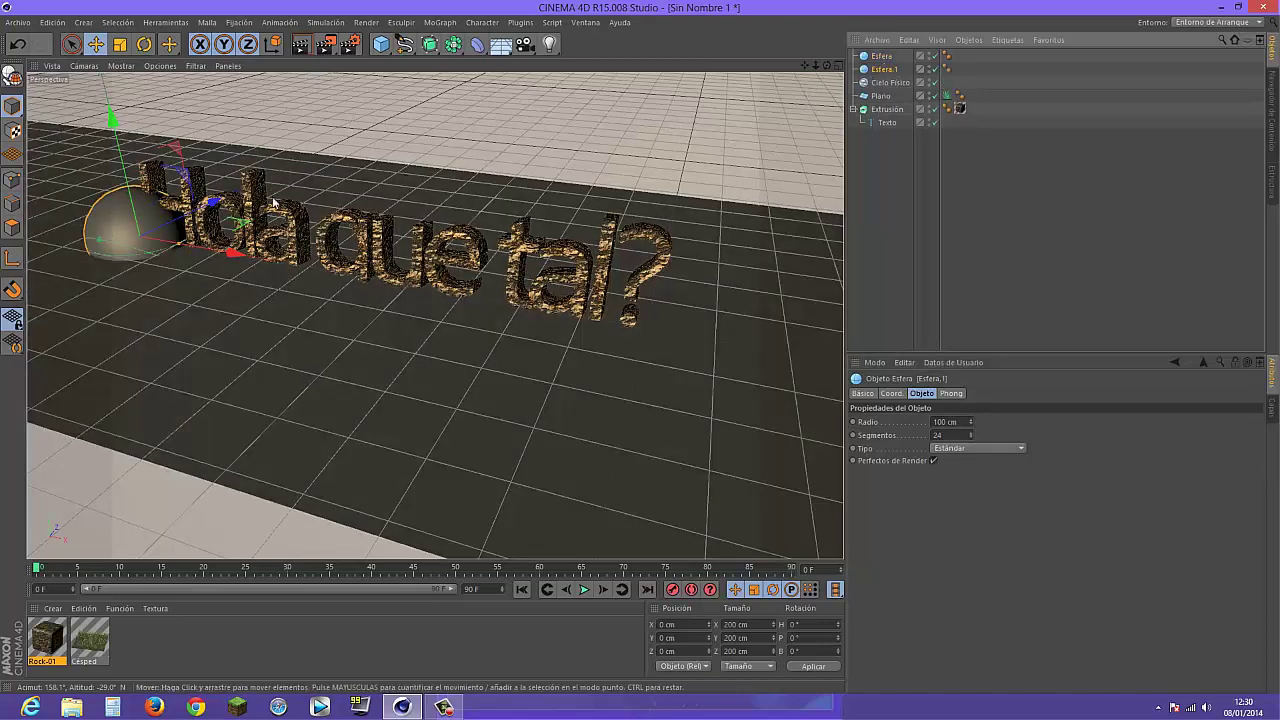
pyautogui.moveTo(181, 228)
pyautogui.mouseDown()
pyautogui.moveTo(162, 247)
pyautogui.moveTo(383, 296)
pyautogui.moveTo(691, 274)
pyautogui.moveTo(717, 208)
pyautogui.mouseUp()
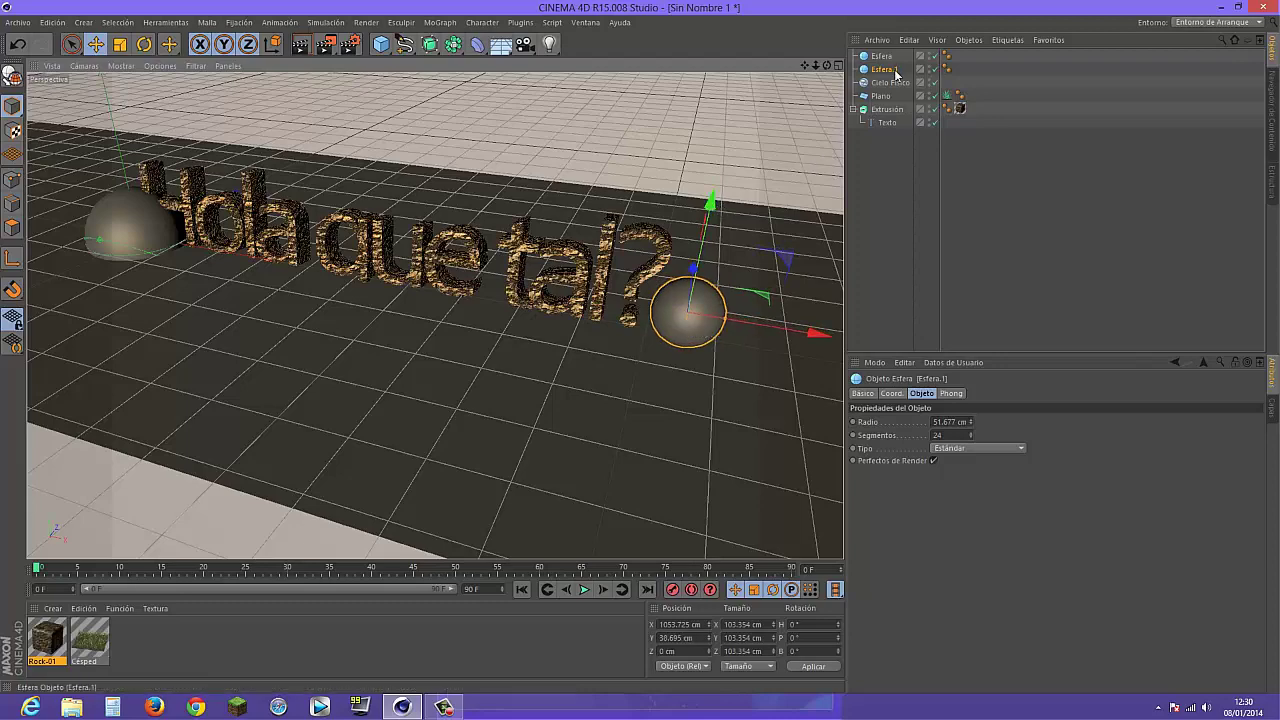
# Set the Esfera radius to 51 cm and move it up beside the H
pyautogui.click(149, 221)
pyautogui.click(688, 312)
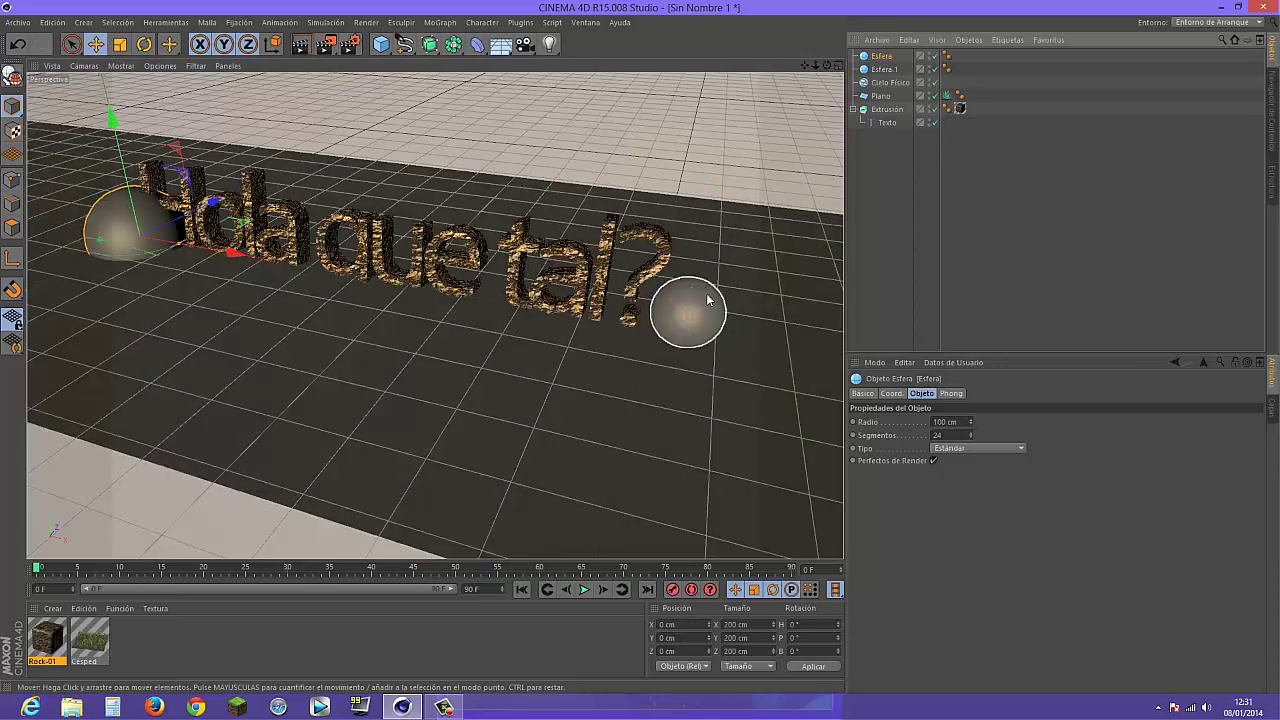
pyautogui.click(881, 56)
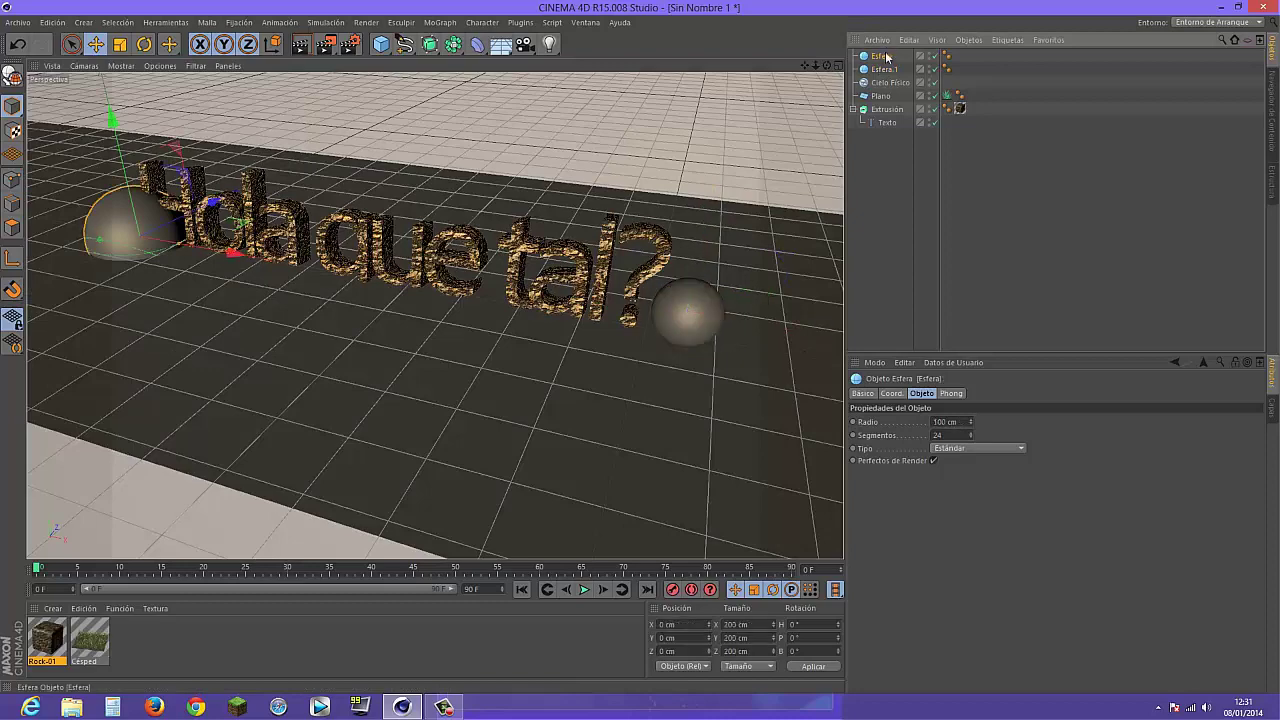
pyautogui.doubleClick(946, 420)
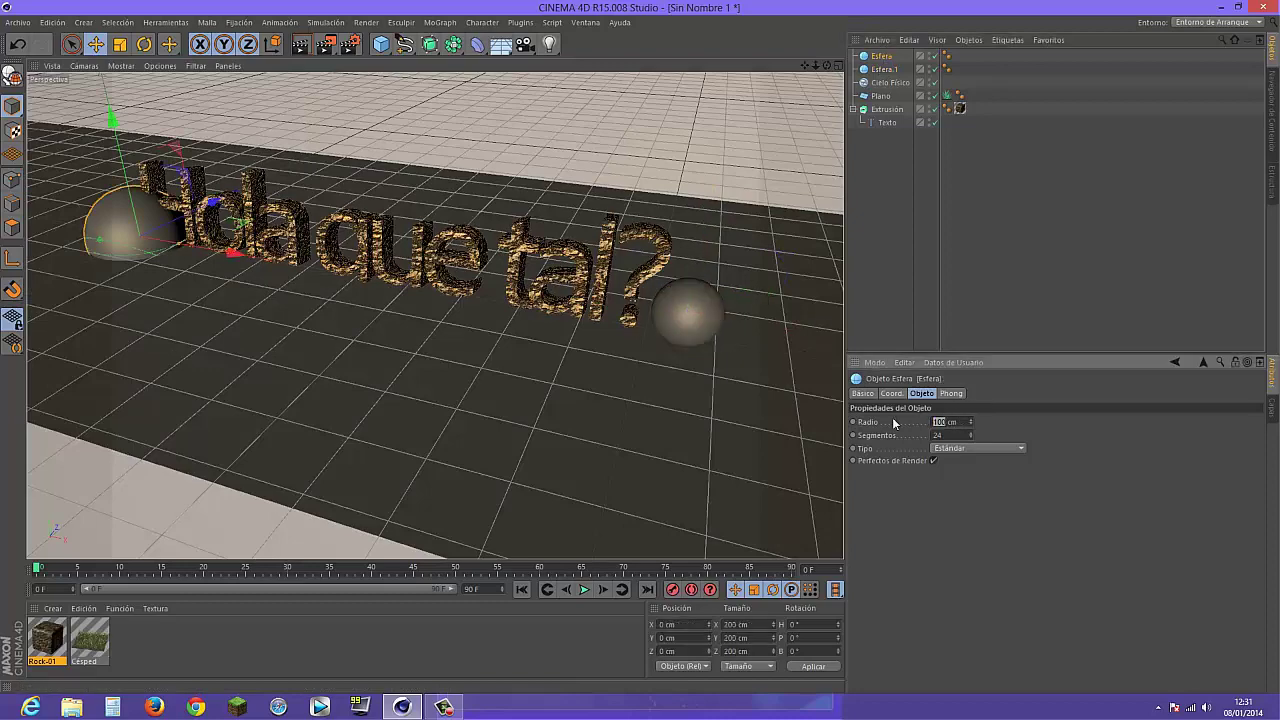
pyautogui.write('51')
pyautogui.press('Return')
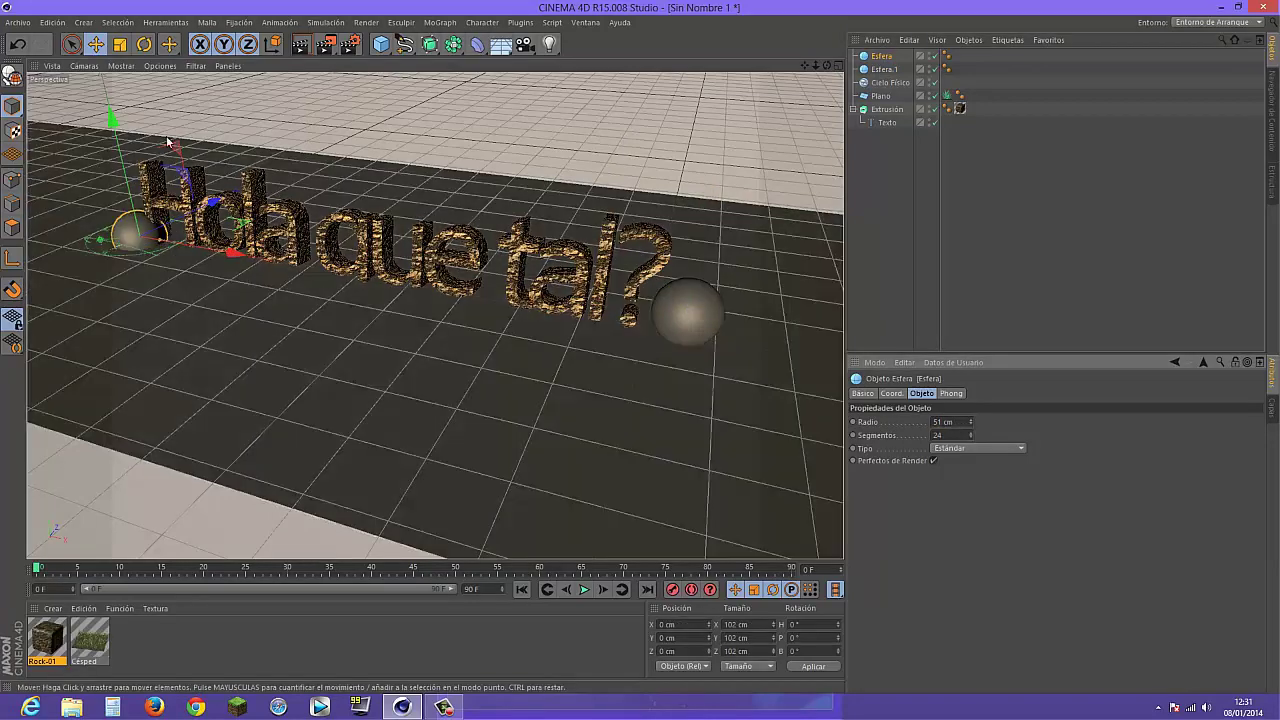
pyautogui.moveTo(228, 249); pyautogui.dragTo(213, 238)
# In the enlarged front view, raise the sphere slightly and pan so both spheres show
pyautogui.middleClick(123, 240)
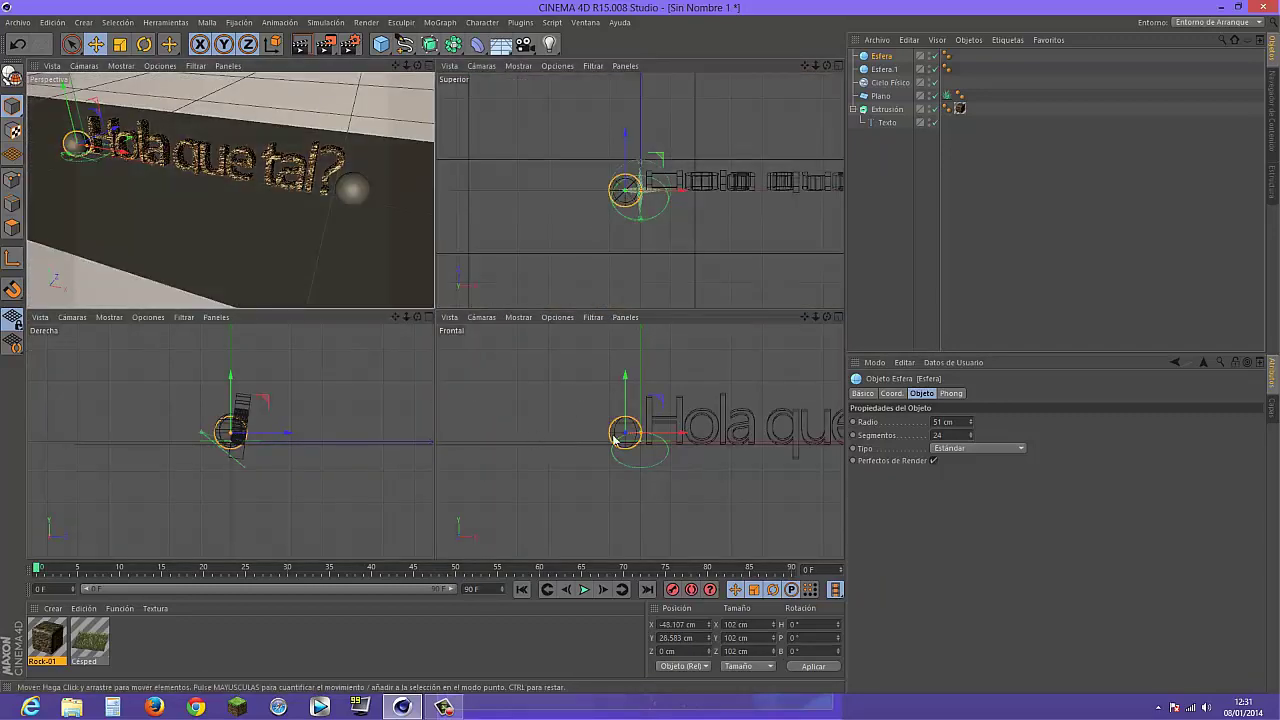
pyautogui.middleClick(622, 380)
pyautogui.moveTo(401, 178); pyautogui.dragTo(406, 170)
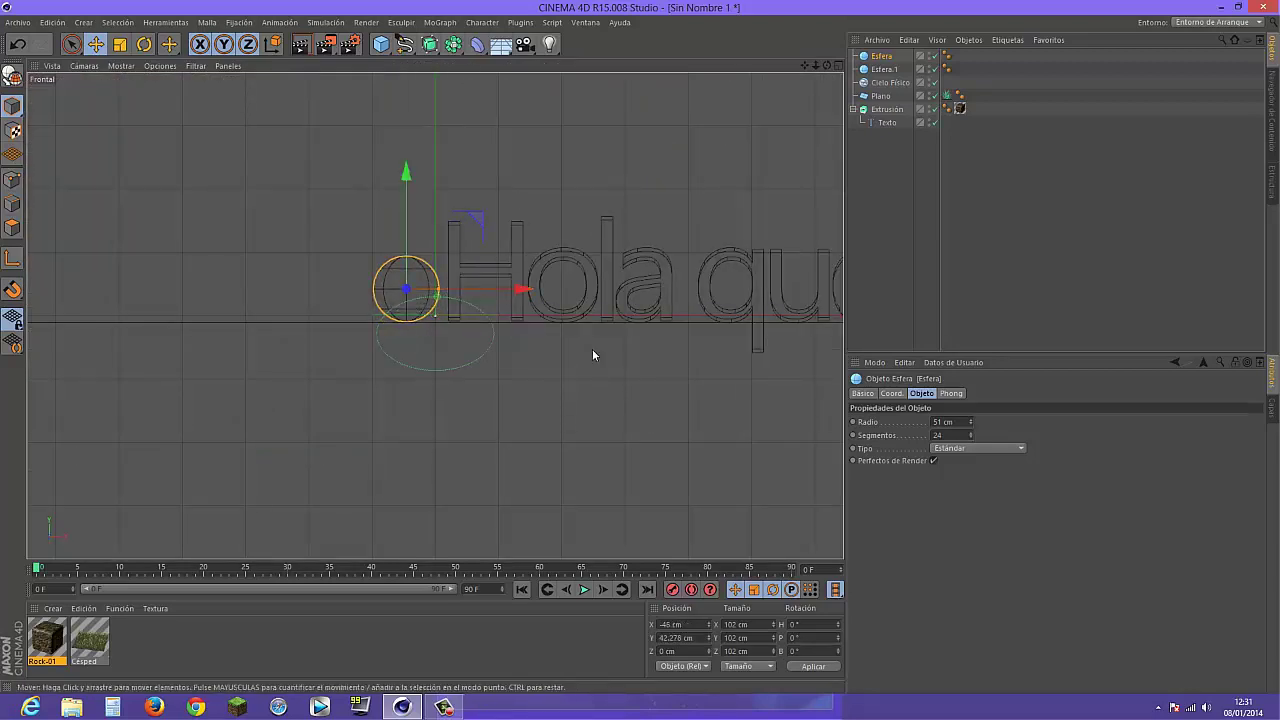
pyautogui.moveTo(810, 65); pyautogui.dragTo(435, 316)
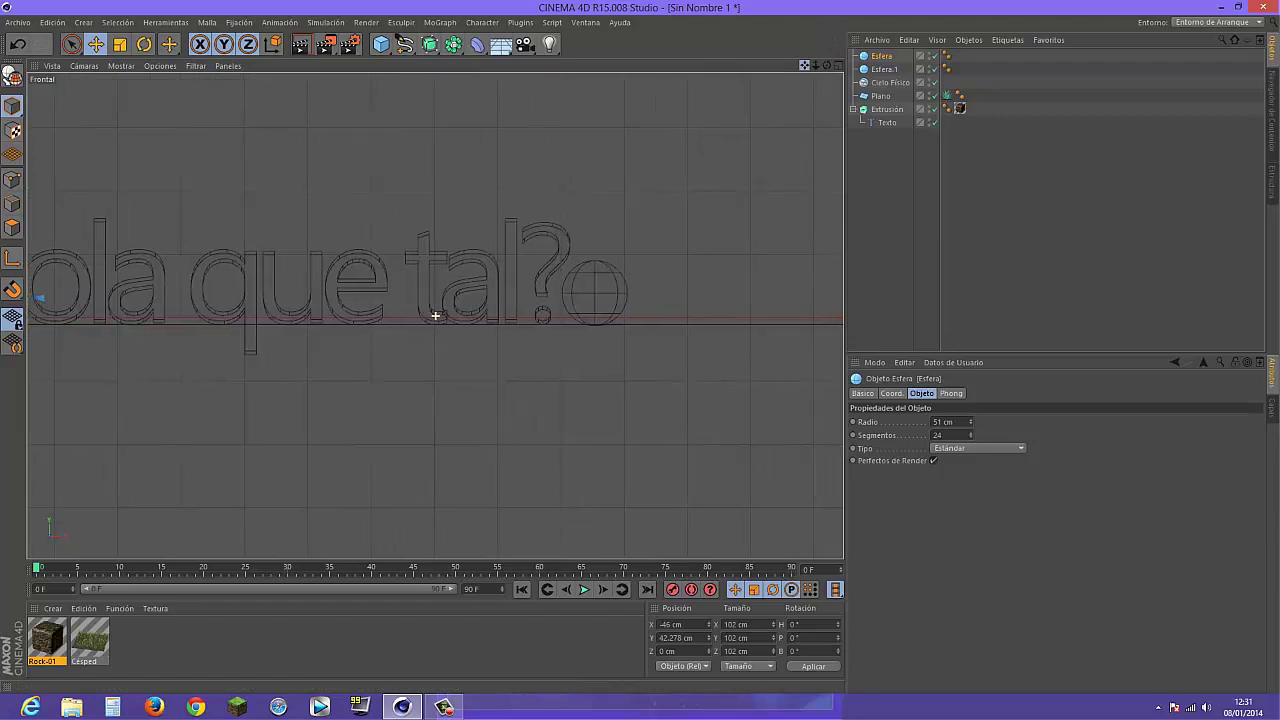
# Set Esfera.1's radius to 51 cm, raise Esfera slightly, and return to the Perspective view
pyautogui.click(830, 330)
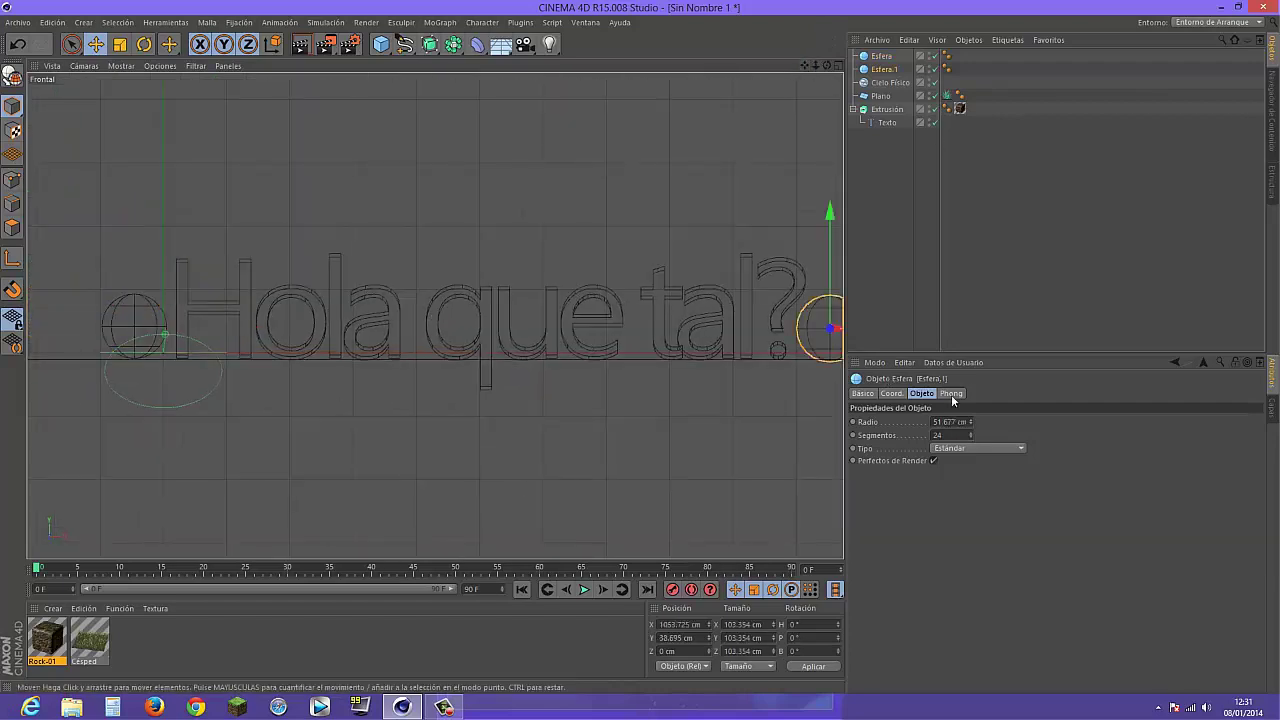
pyautogui.moveTo(950, 422); pyautogui.dragTo(893, 410)
pyautogui.write('51')
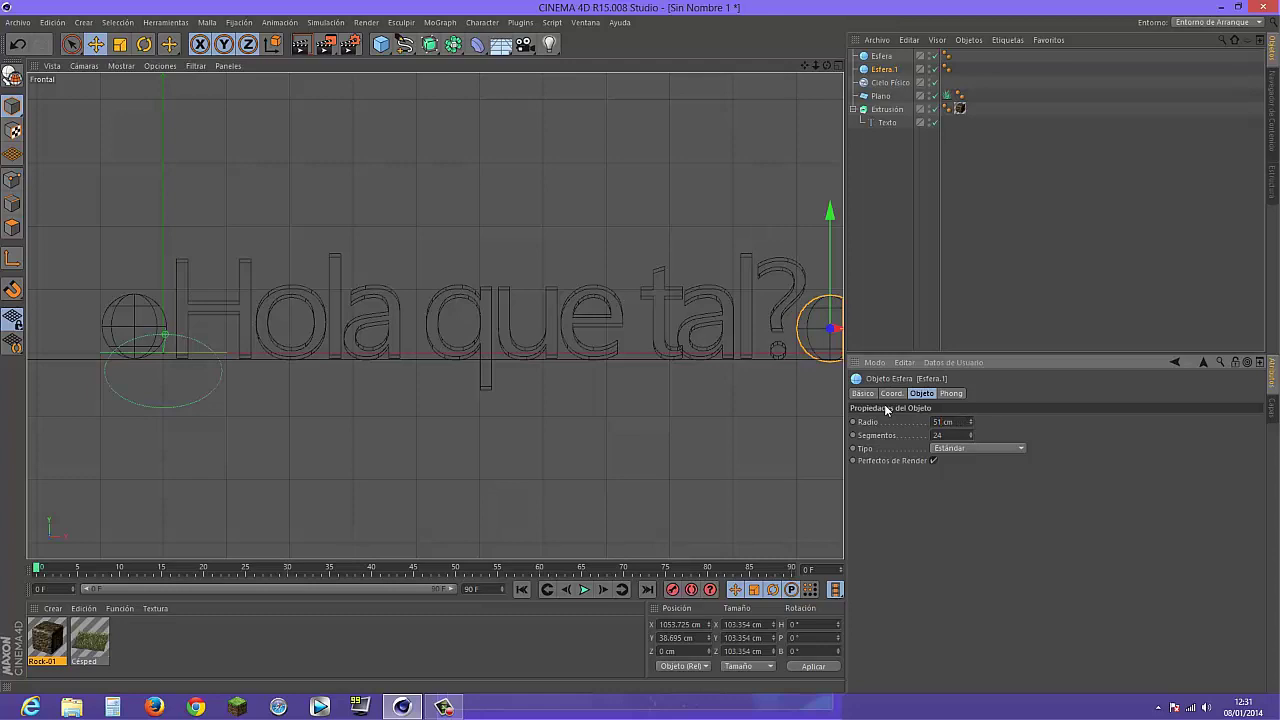
pyautogui.press('Return')
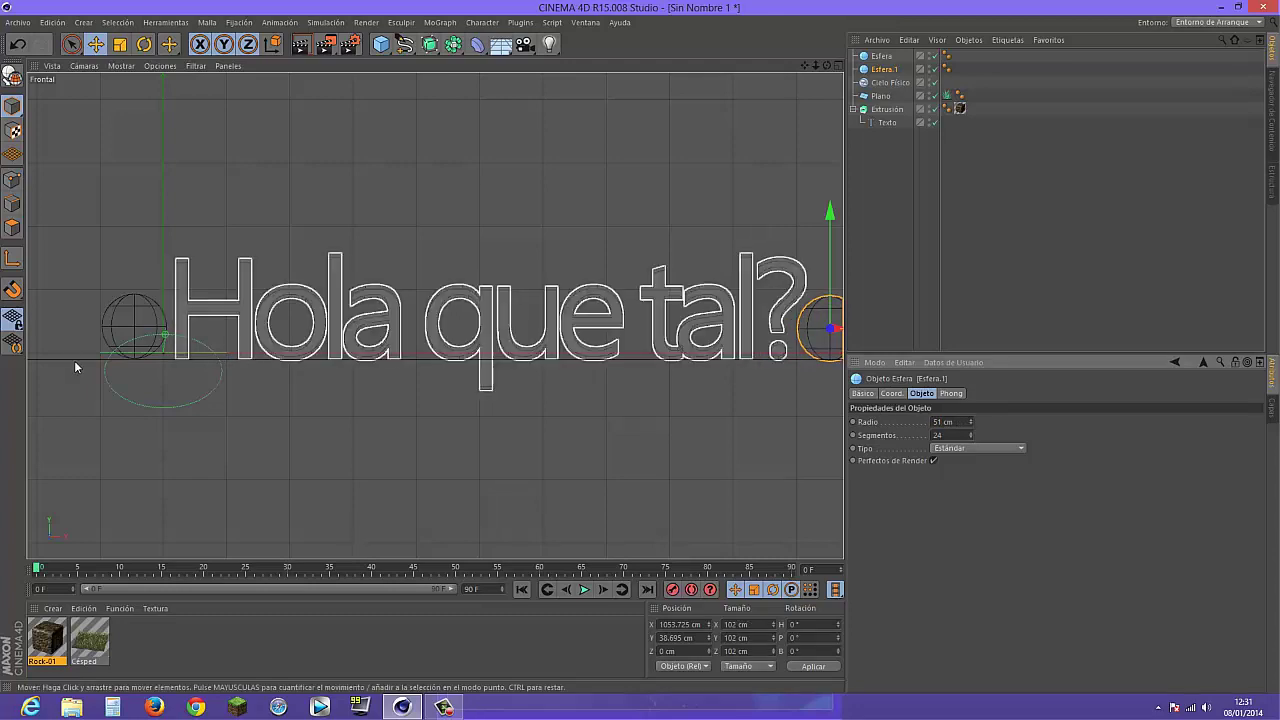
pyautogui.click(117, 333)
pyautogui.moveTo(134, 215); pyautogui.dragTo(133, 212)
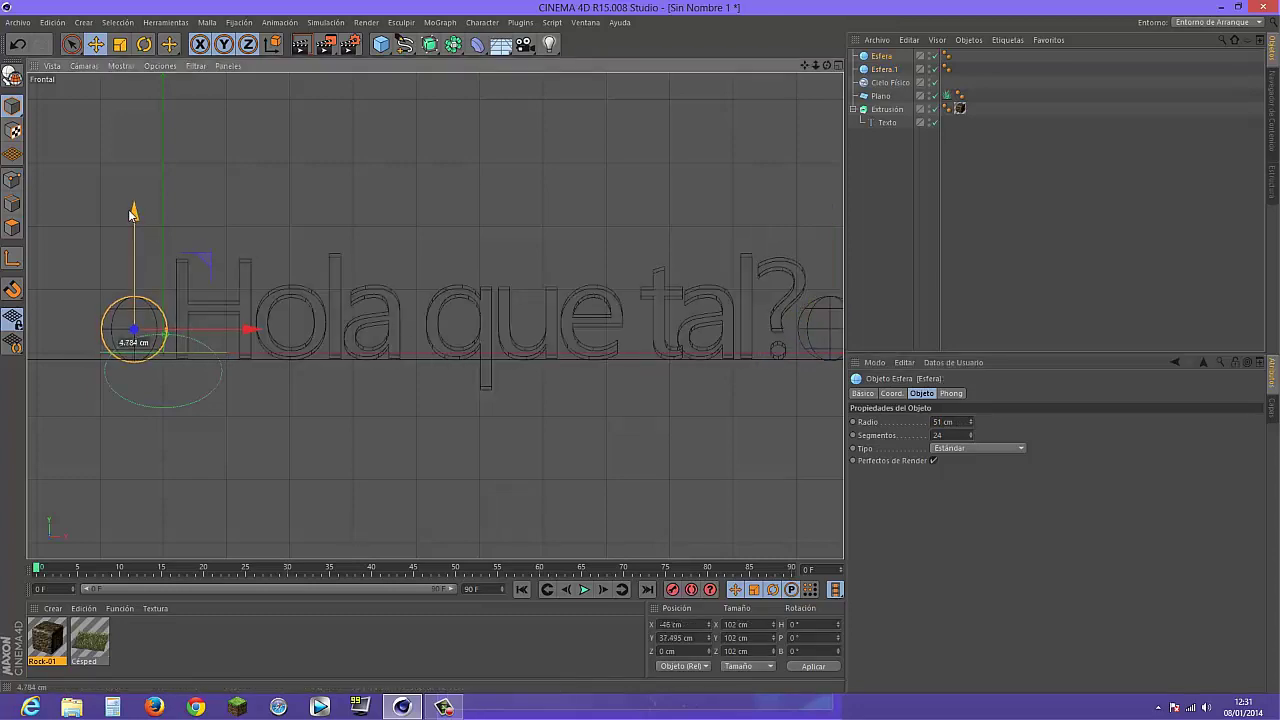
pyautogui.middleClick(163, 300)
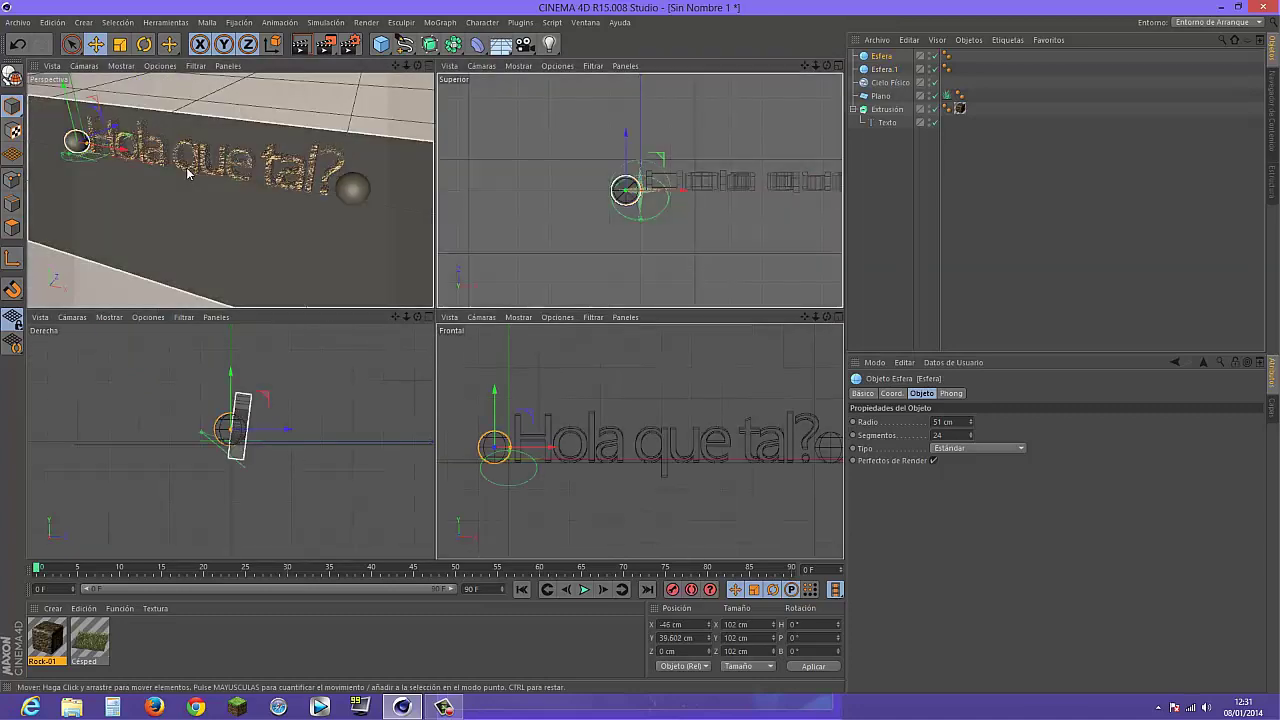
pyautogui.middleClick(253, 202)
# Apply the Glass - Mercury preset to both spheres and add a camera from the current view
pyautogui.click(52, 608)
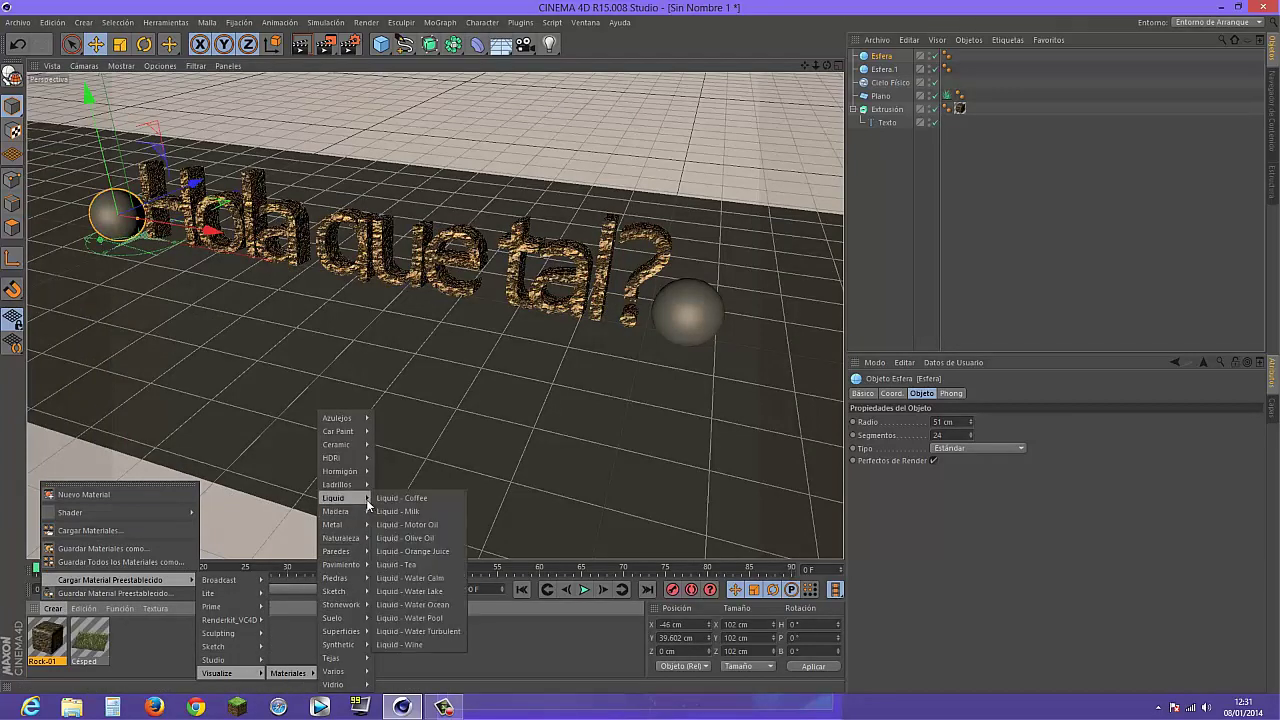
pyautogui.moveTo(333, 497)
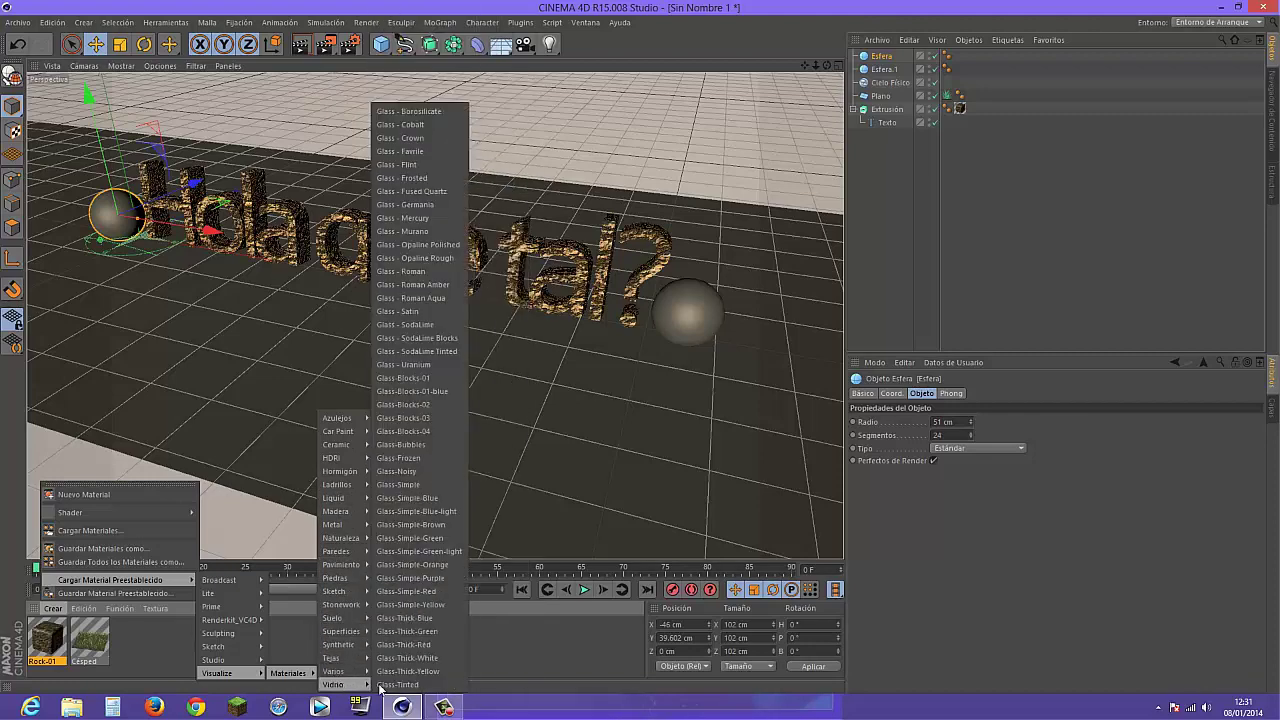
pyautogui.moveTo(333, 684)
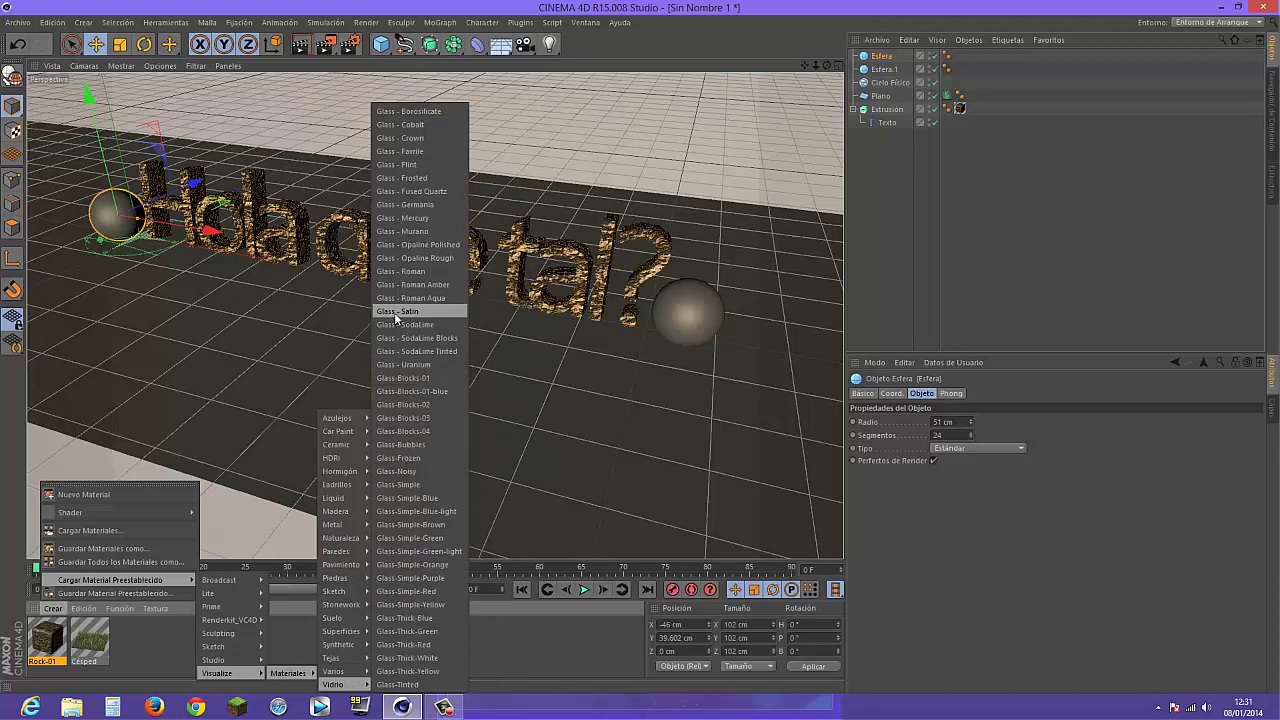
pyautogui.click(410, 217)
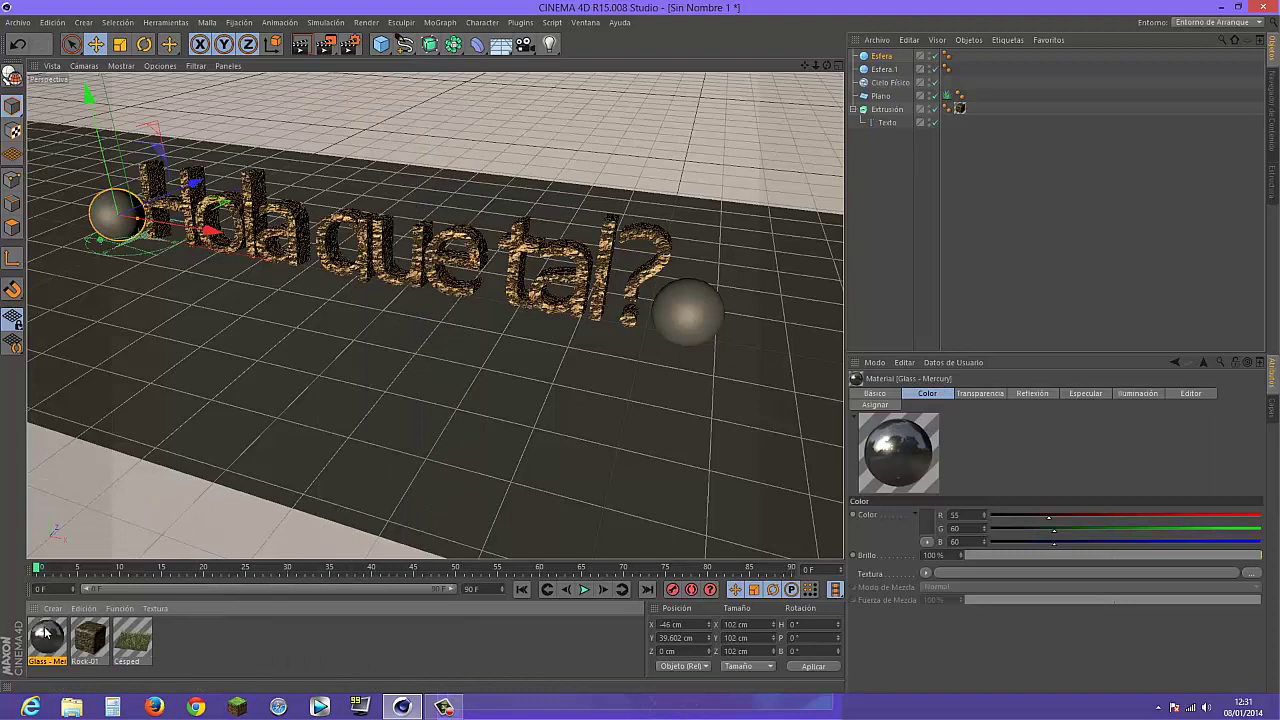
pyautogui.moveTo(45, 632); pyautogui.dragTo(115, 215)
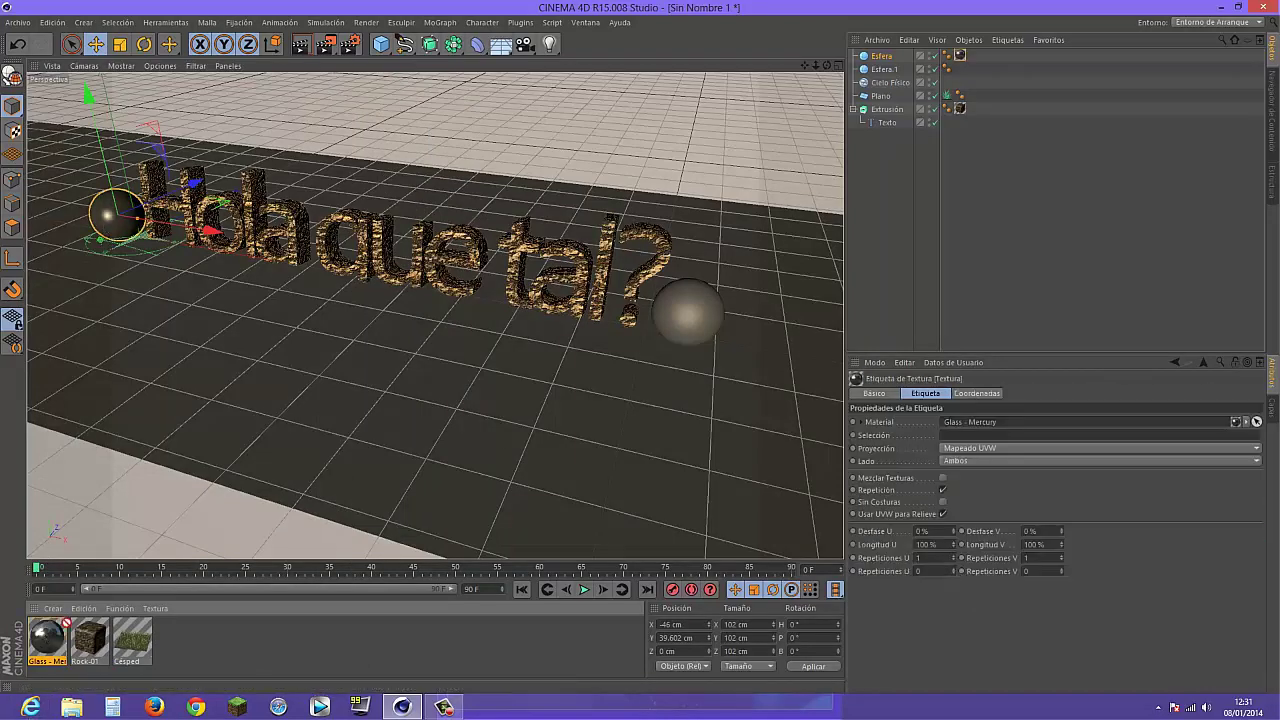
pyautogui.moveTo(64, 624); pyautogui.dragTo(691, 316)
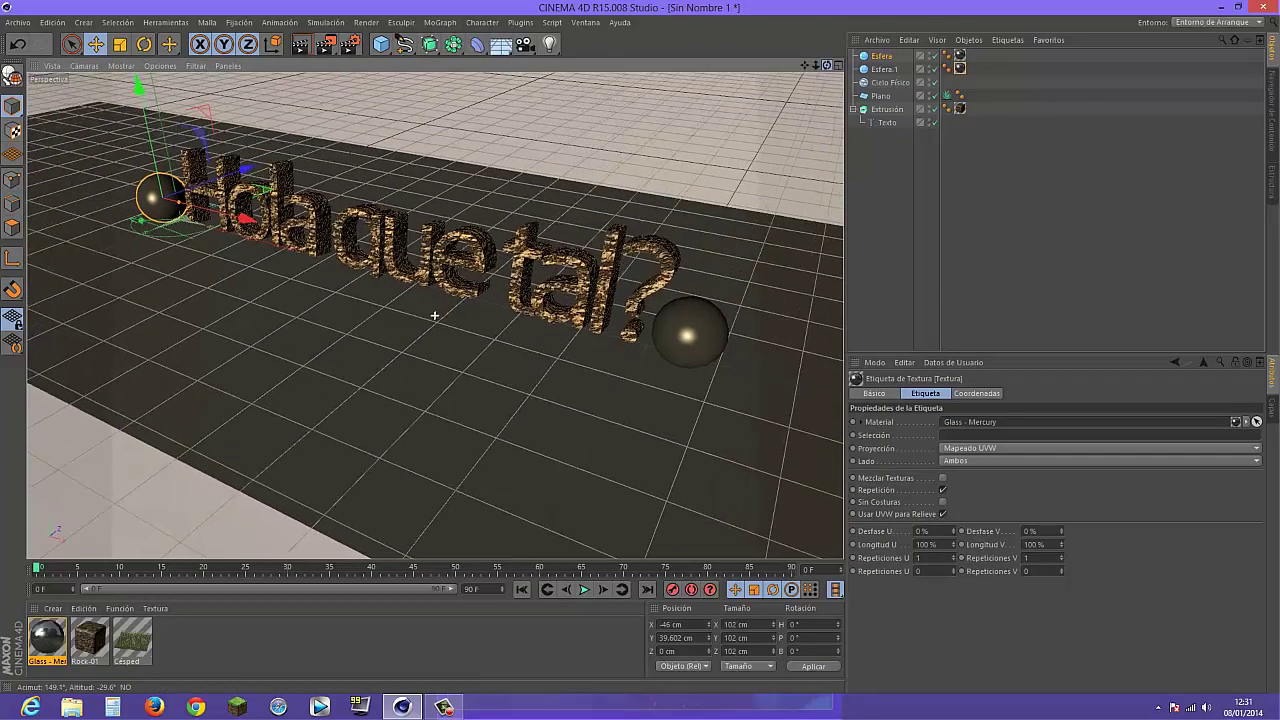
pyautogui.moveTo(827, 65); pyautogui.dragTo(827, 65)
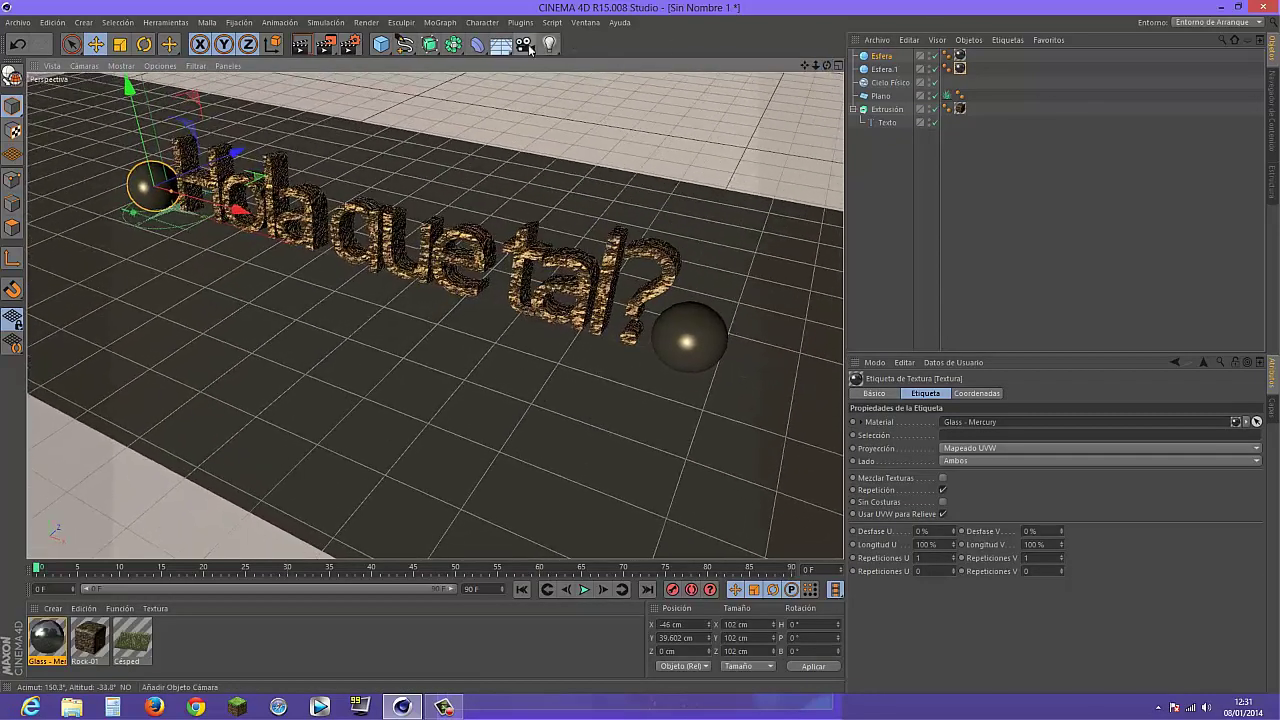
pyautogui.moveTo(525, 44); pyautogui.dragTo(565, 62)
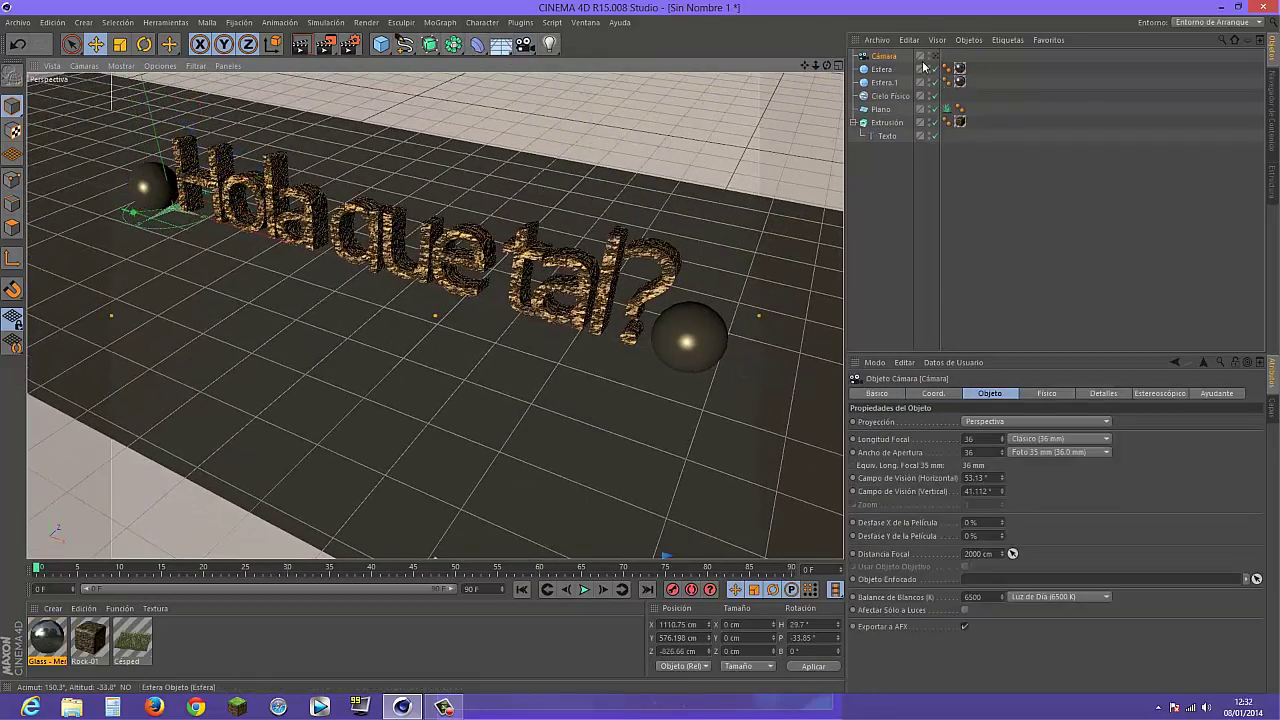
pyautogui.rightClick(893, 57)
pyautogui.moveTo(940, 143)
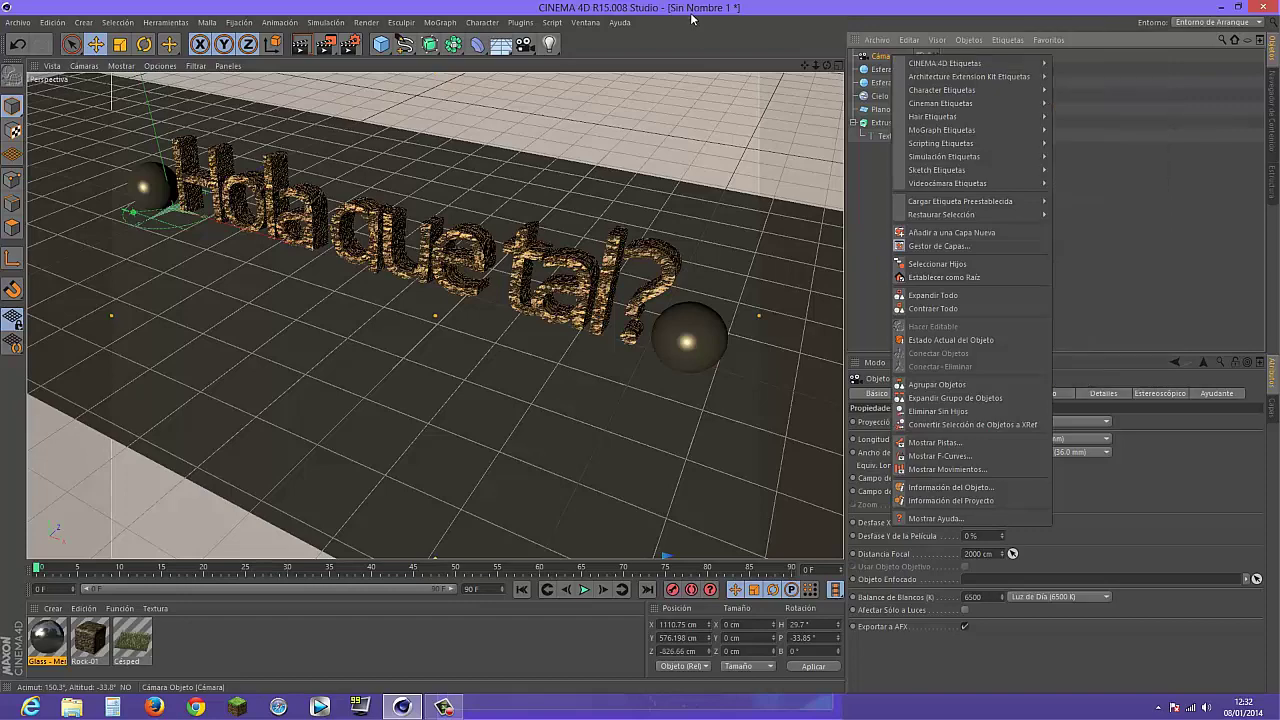
pyautogui.press('Escape')
# Render the rock text and mercury spheres to the Picture Viewer, zoom out, then close it
pyautogui.click(326, 44)
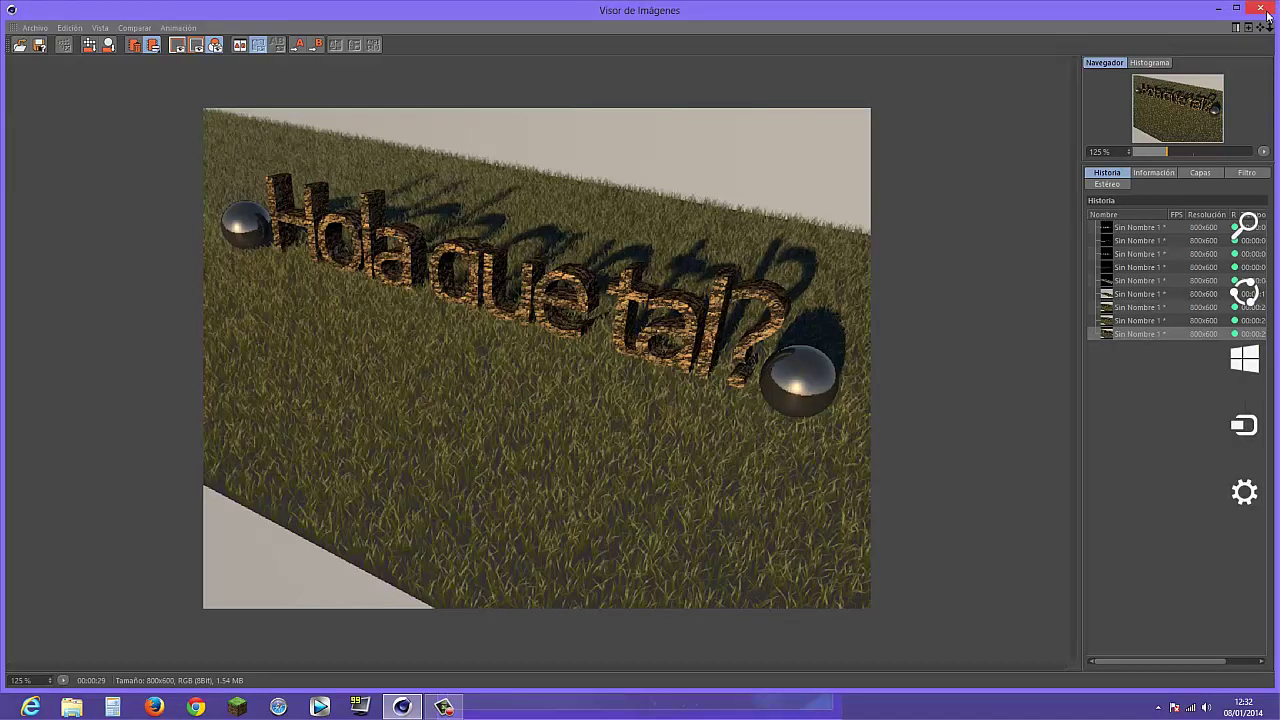
pyautogui.scroll(-2, 810, 296)
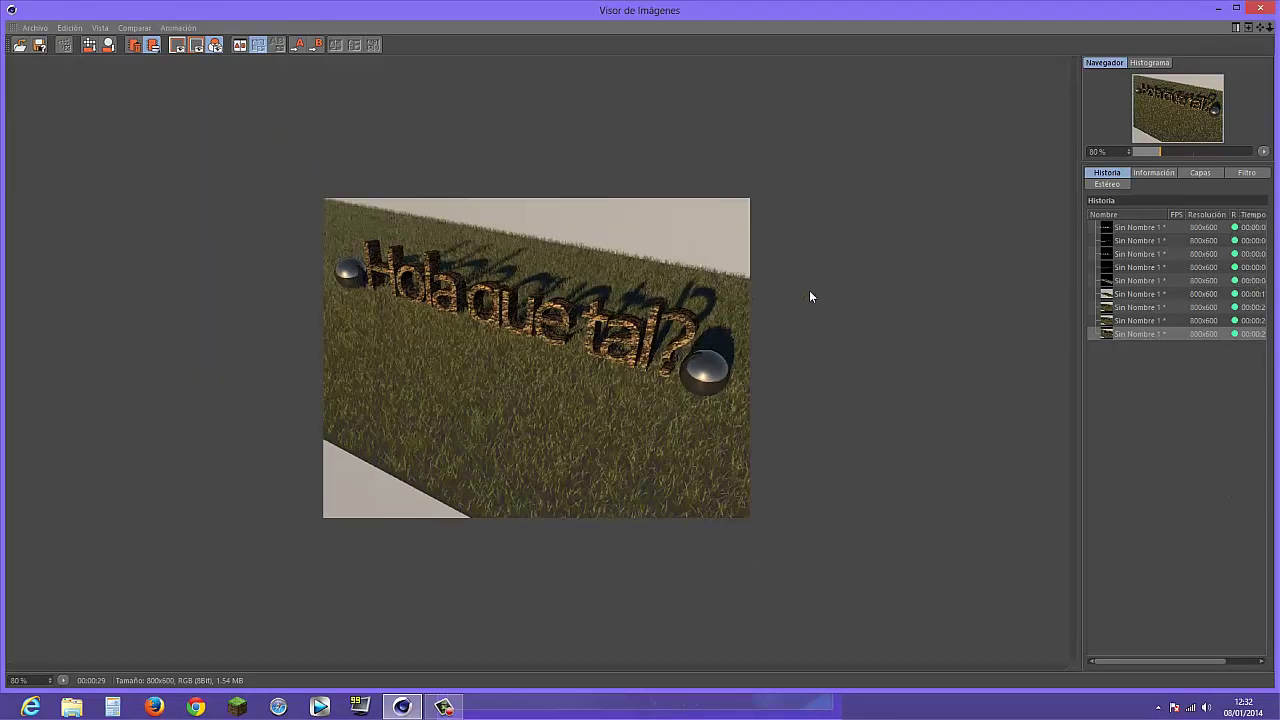
pyautogui.click(1253, 14)
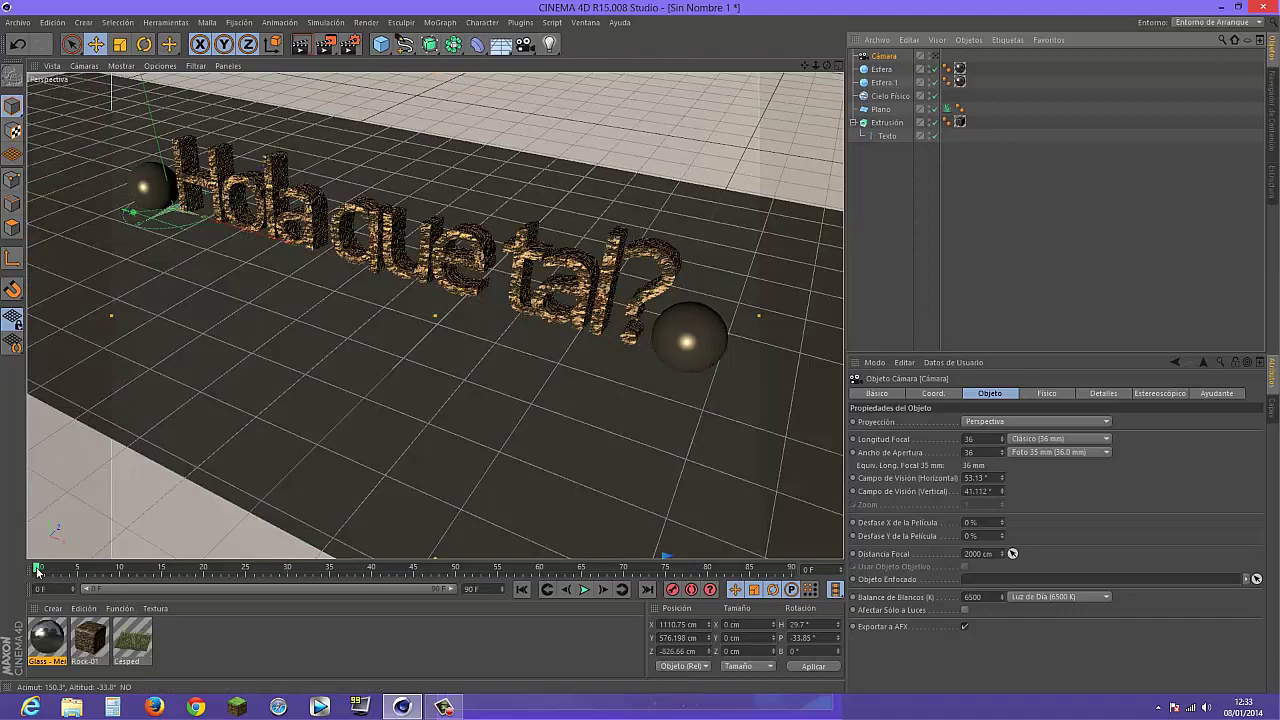
# Play the animation, rewind to frame 0, and undo an unwanted move of the ground plane
pyautogui.click(585, 590)
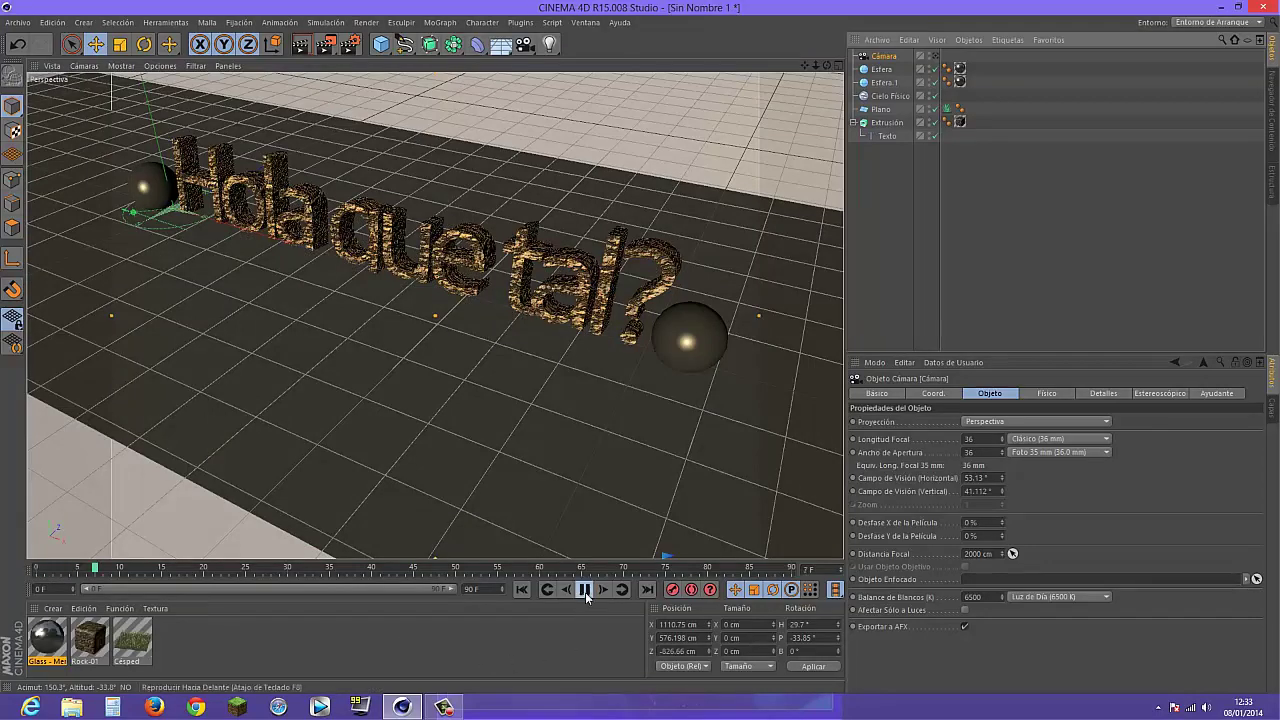
pyautogui.click(586, 591)
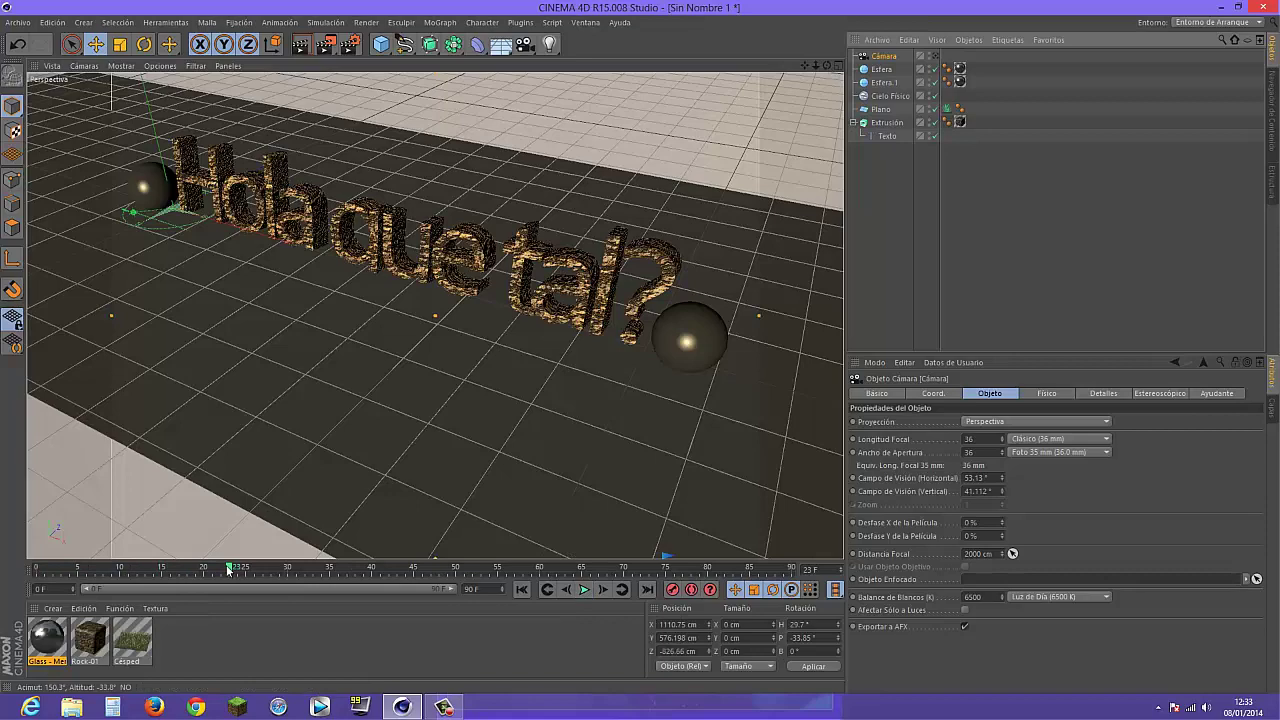
pyautogui.moveTo(228, 570); pyautogui.dragTo(37, 570)
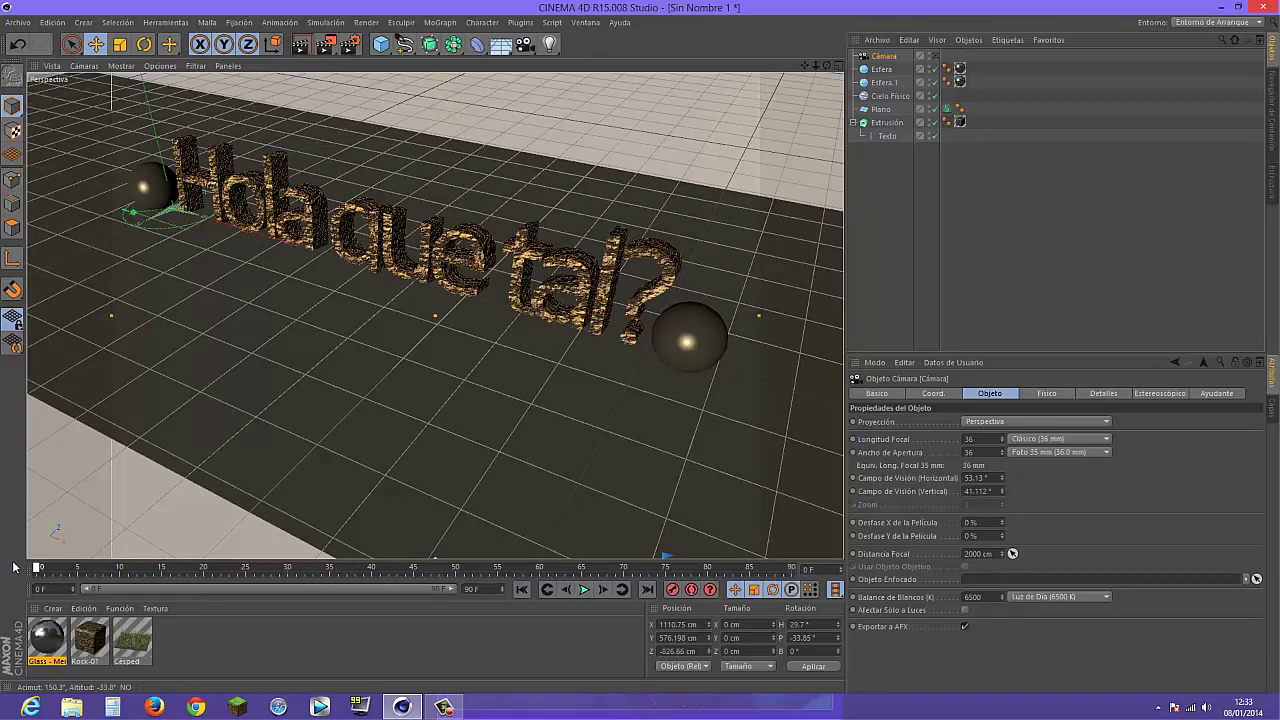
pyautogui.click(372, 266)
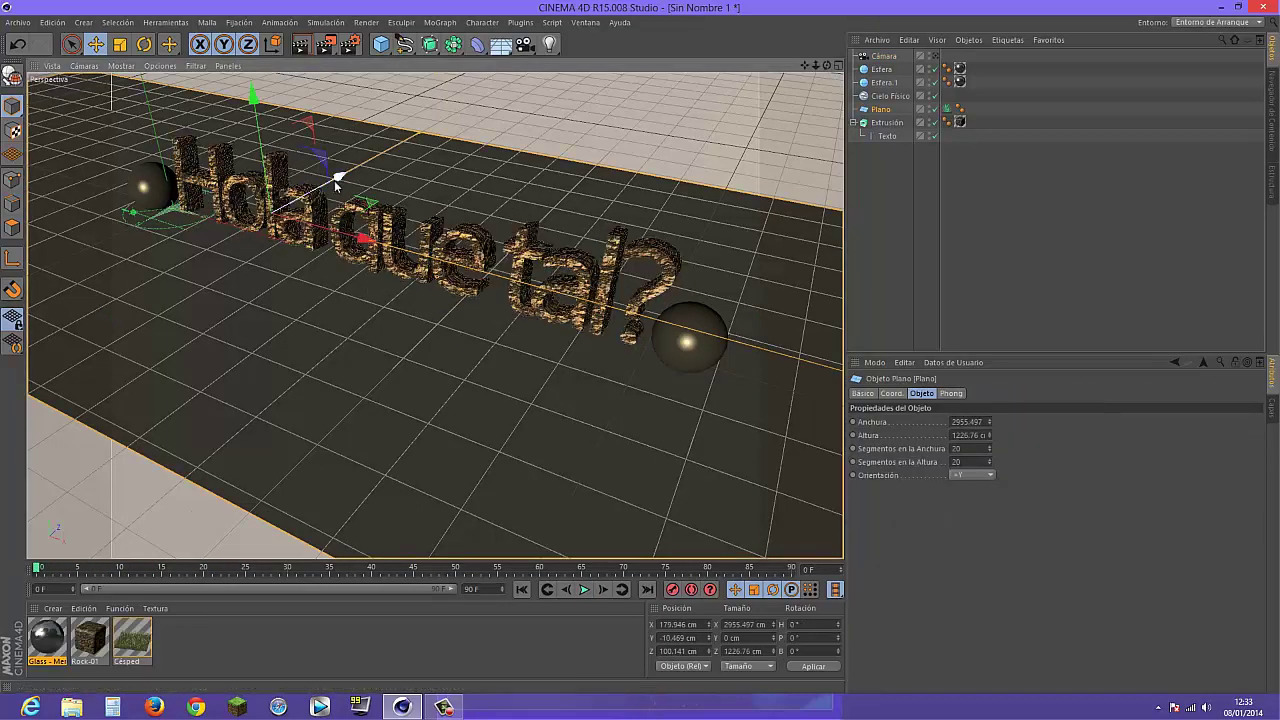
pyautogui.moveTo(340, 180)
pyautogui.mouseDown()
pyautogui.moveTo(384, 162)
pyautogui.moveTo(330, 120)
pyautogui.mouseUp()
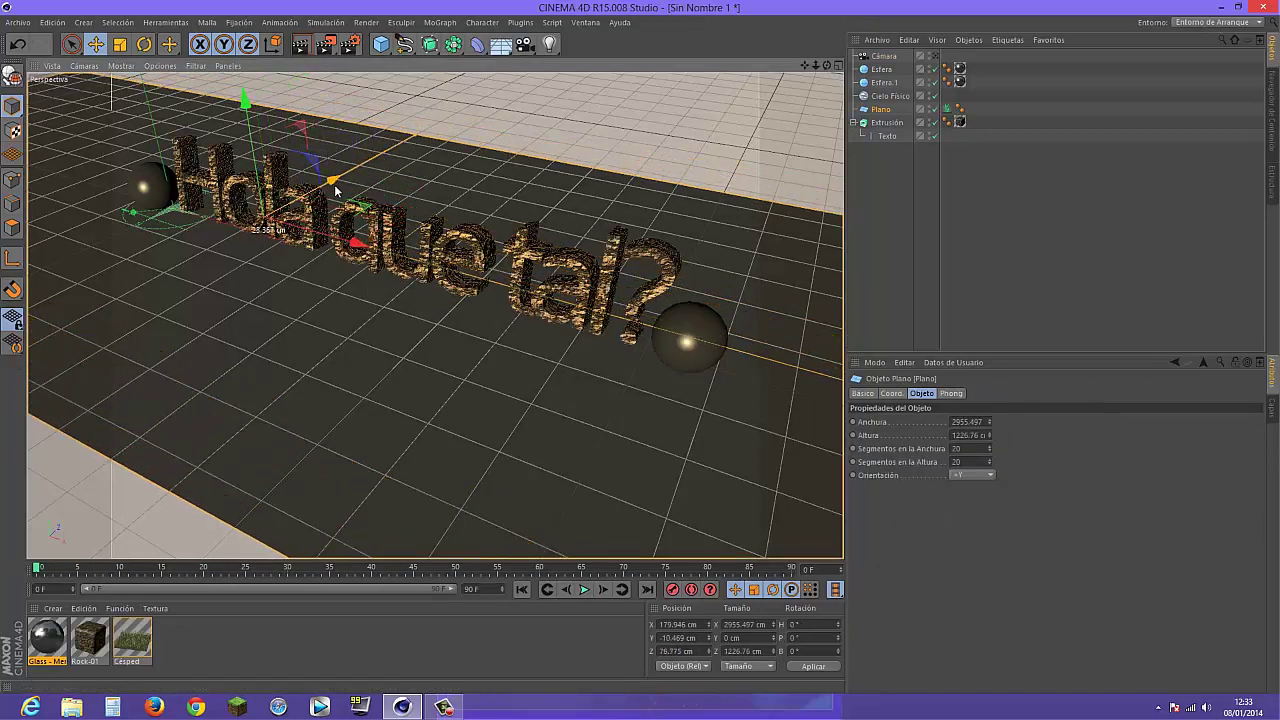
pyautogui.hotkey('ctrl', 'z')
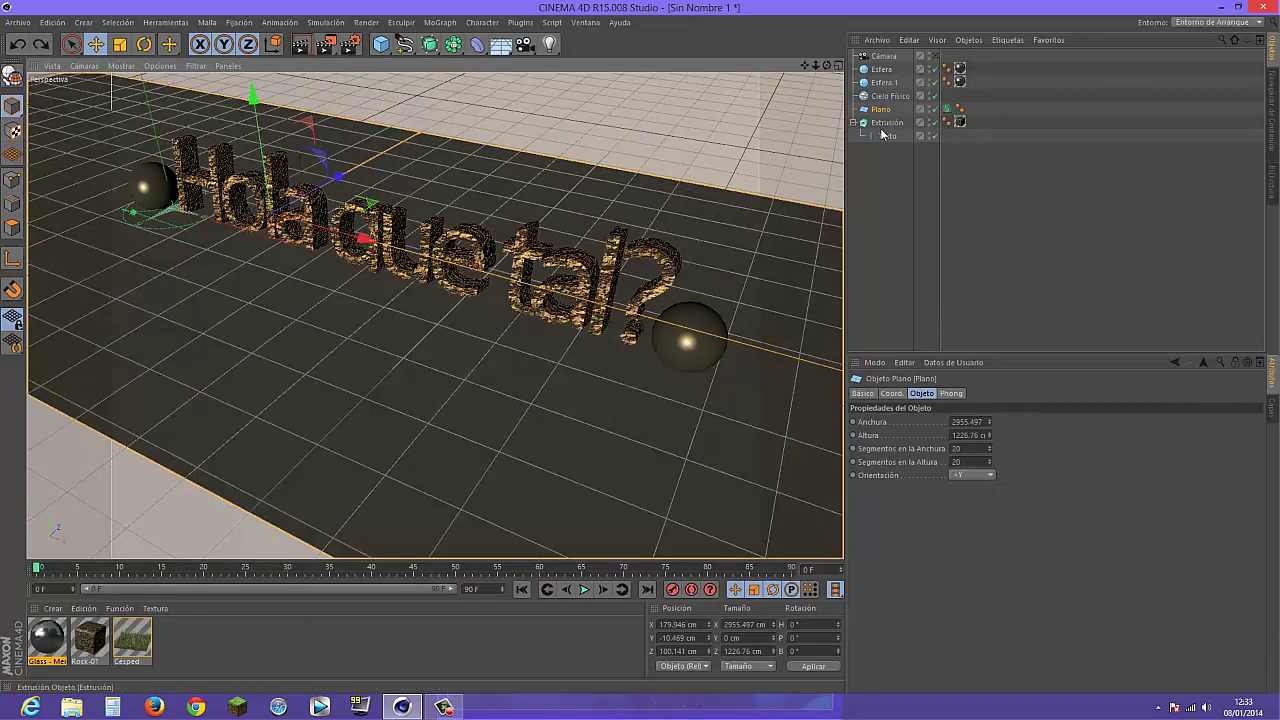
# Push the Extrusión text back along Z to about 250 cm and move to frame 40
pyautogui.click(886, 122)
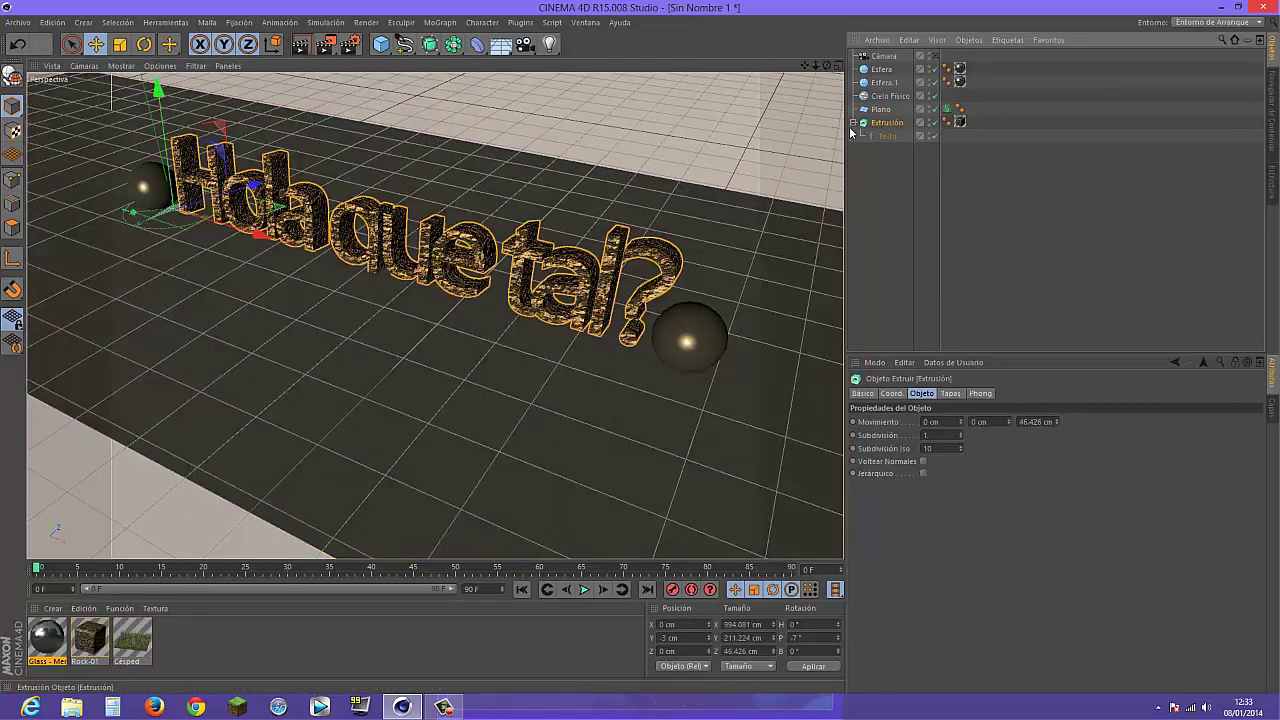
pyautogui.click(256, 183)
pyautogui.moveTo(216, 172)
pyautogui.mouseDown()
pyautogui.moveTo(323, 157)
pyautogui.moveTo(325, 135)
pyautogui.mouseUp()
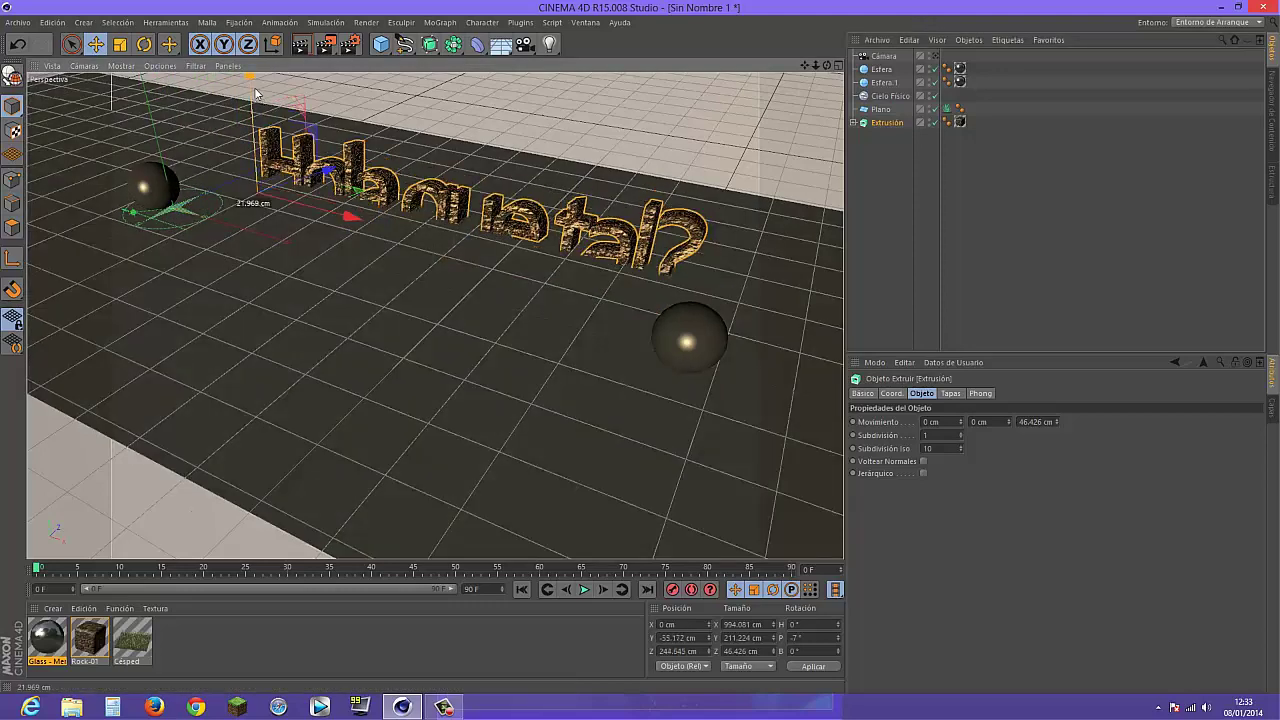
pyautogui.moveTo(262, 100); pyautogui.dragTo(262, 100)
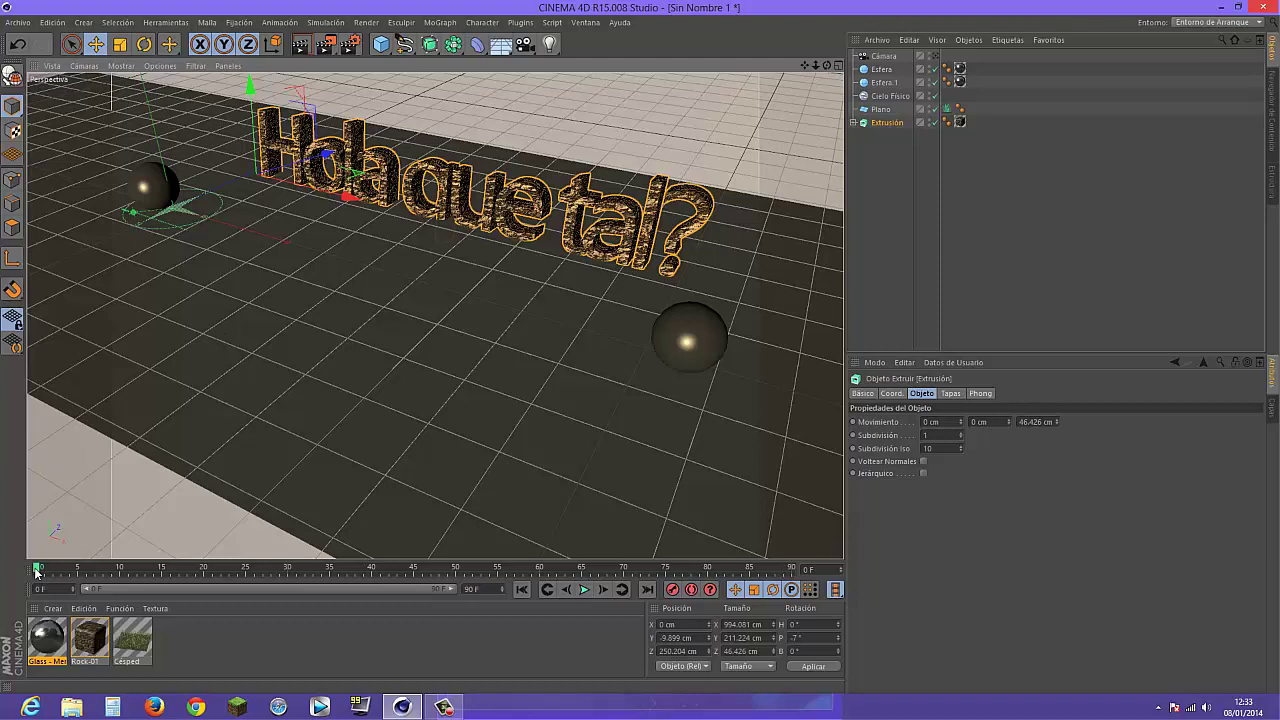
pyautogui.moveTo(37, 570); pyautogui.dragTo(377, 580)
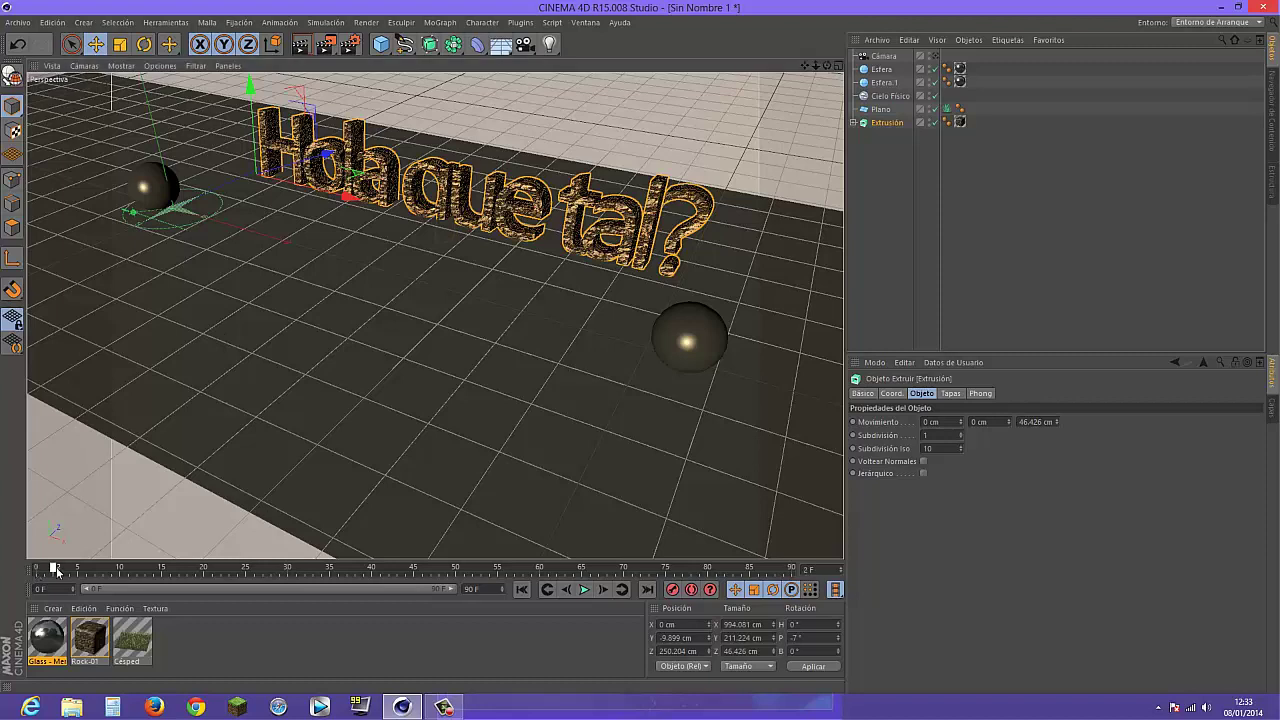
# At frame 40, bring the text forward onto the ground at about Z -55.675 cm
pyautogui.rightClick(375, 578)
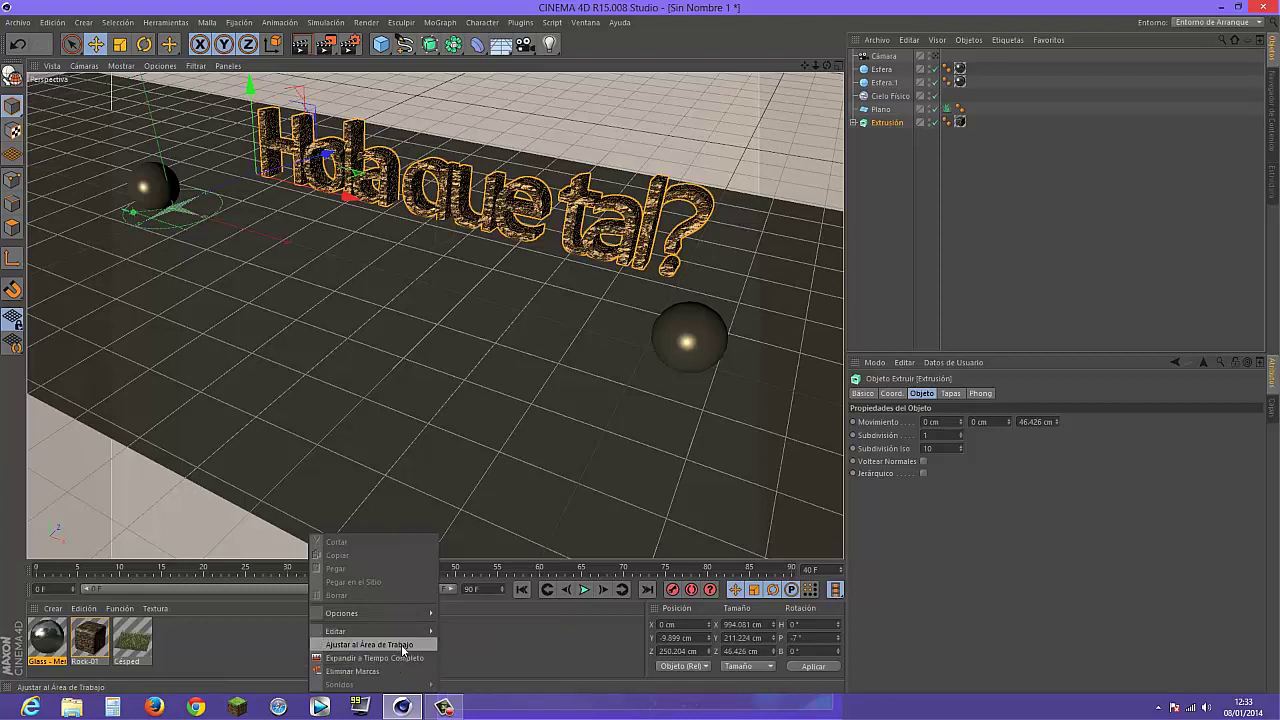
pyautogui.click(476, 653)
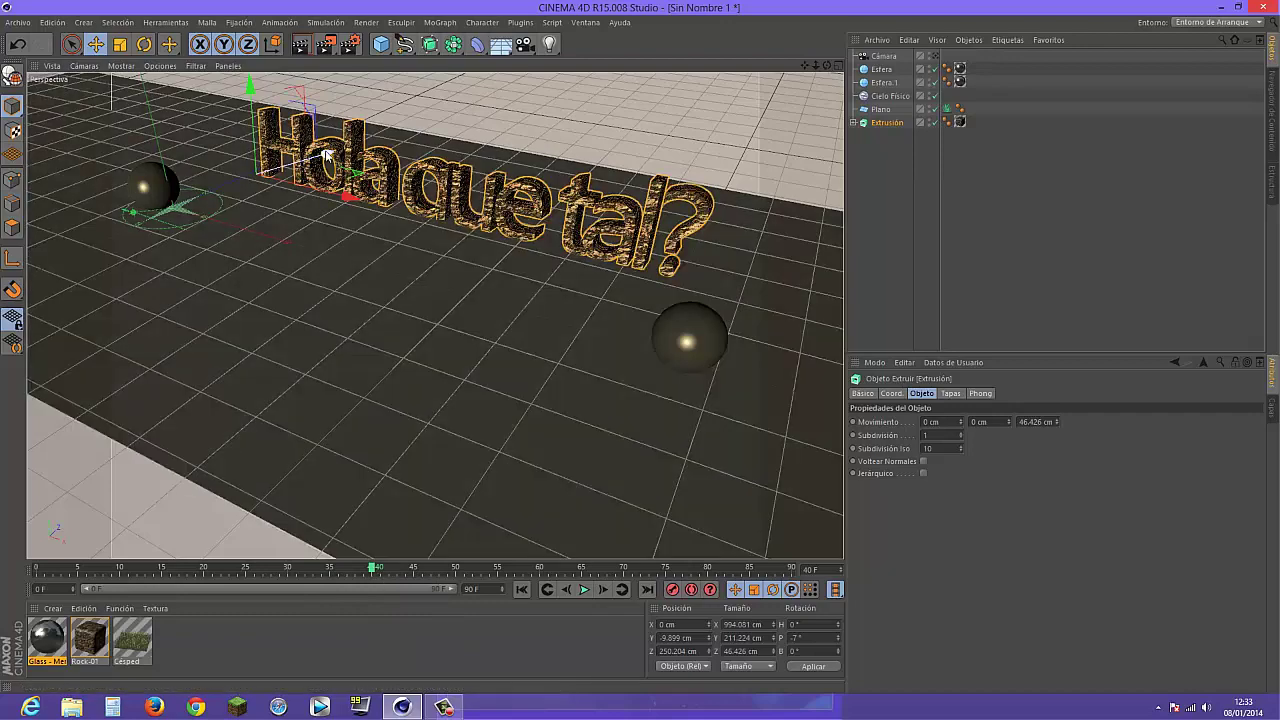
pyautogui.moveTo(298, 162); pyautogui.dragTo(237, 222)
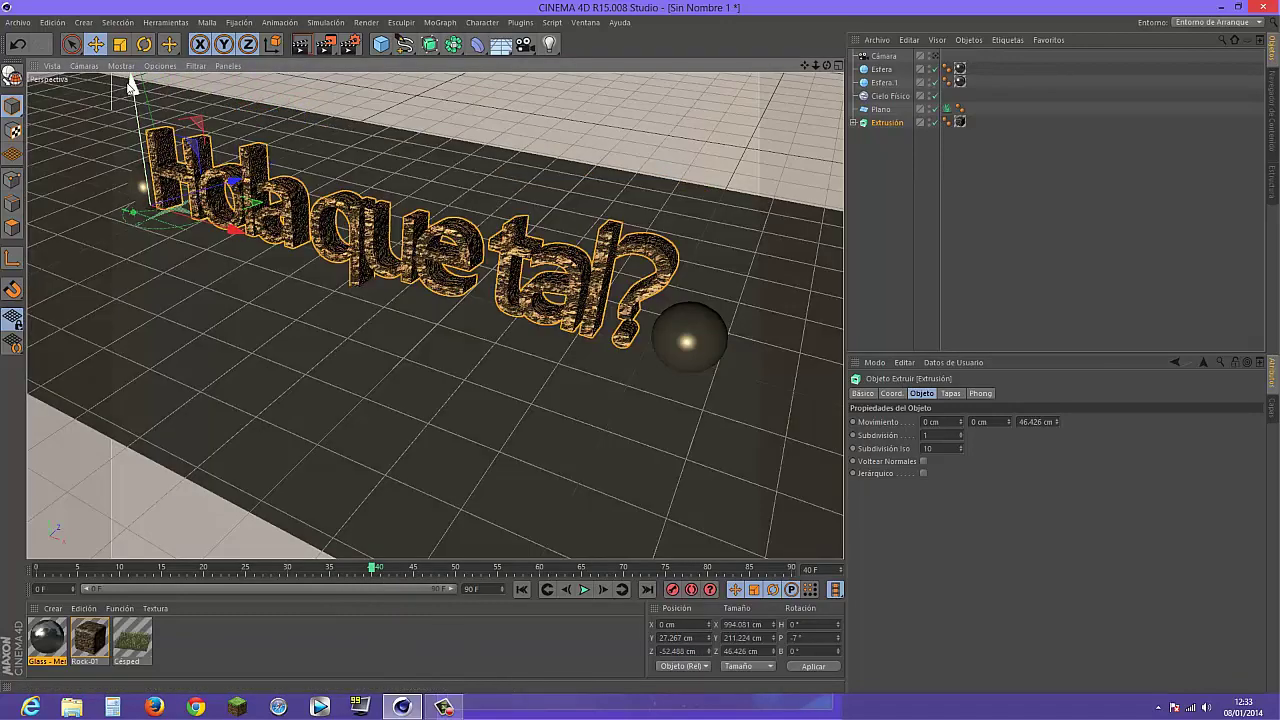
pyautogui.moveTo(129, 82); pyautogui.dragTo(131, 99)
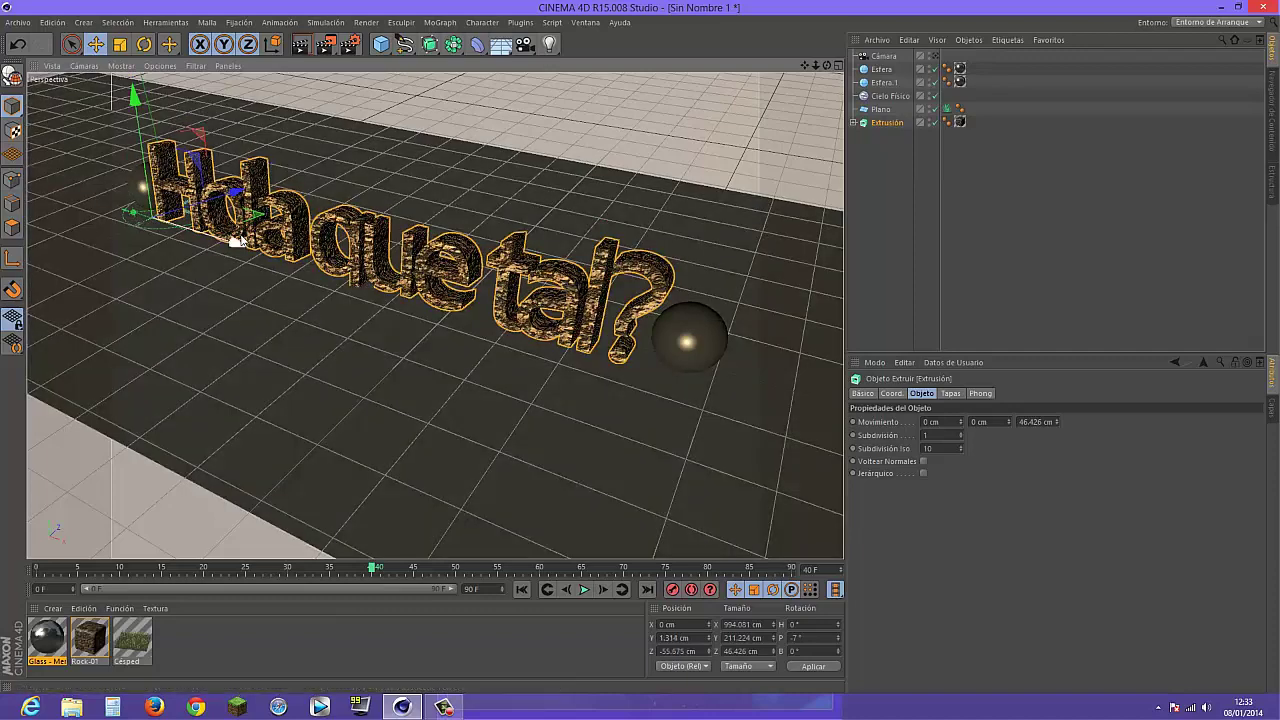
pyautogui.moveTo(238, 239); pyautogui.dragTo(241, 243)
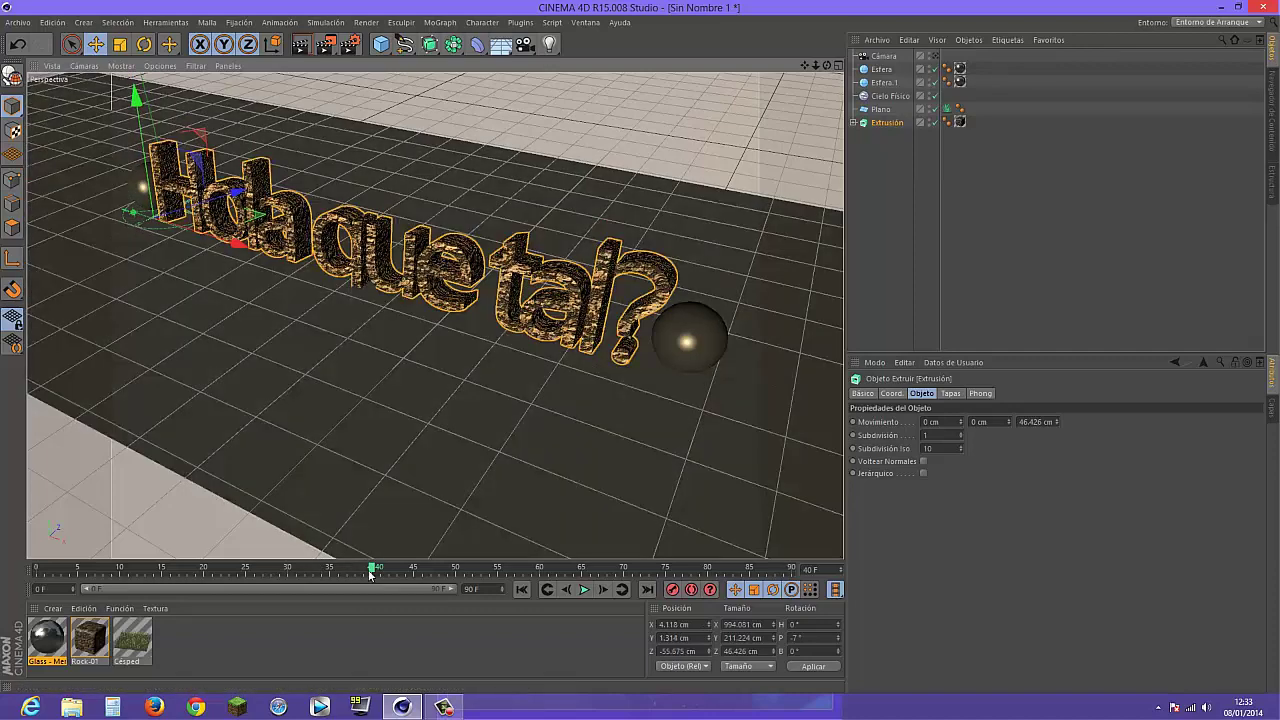
# Enable Opciones > Usar Formato de Tiempo so the timeline shows frames with an F suffix
pyautogui.rightClick(370, 573)
pyautogui.moveTo(370, 613)
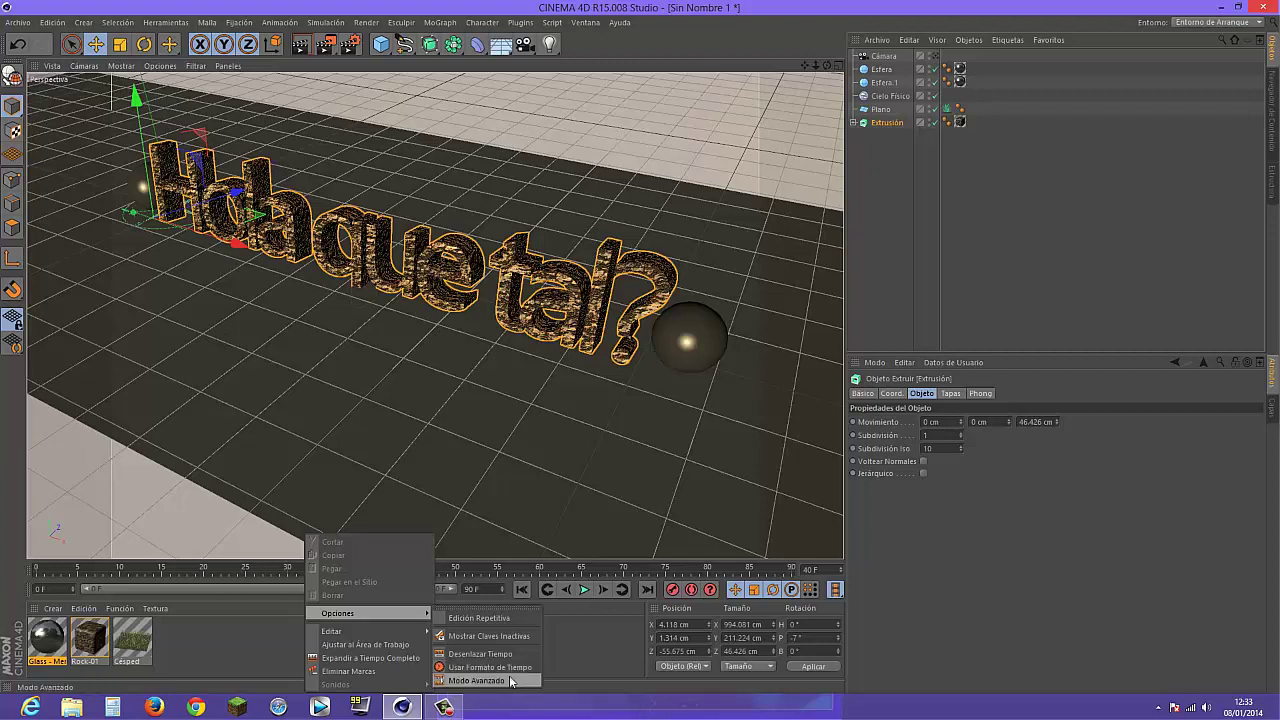
pyautogui.click(511, 670)
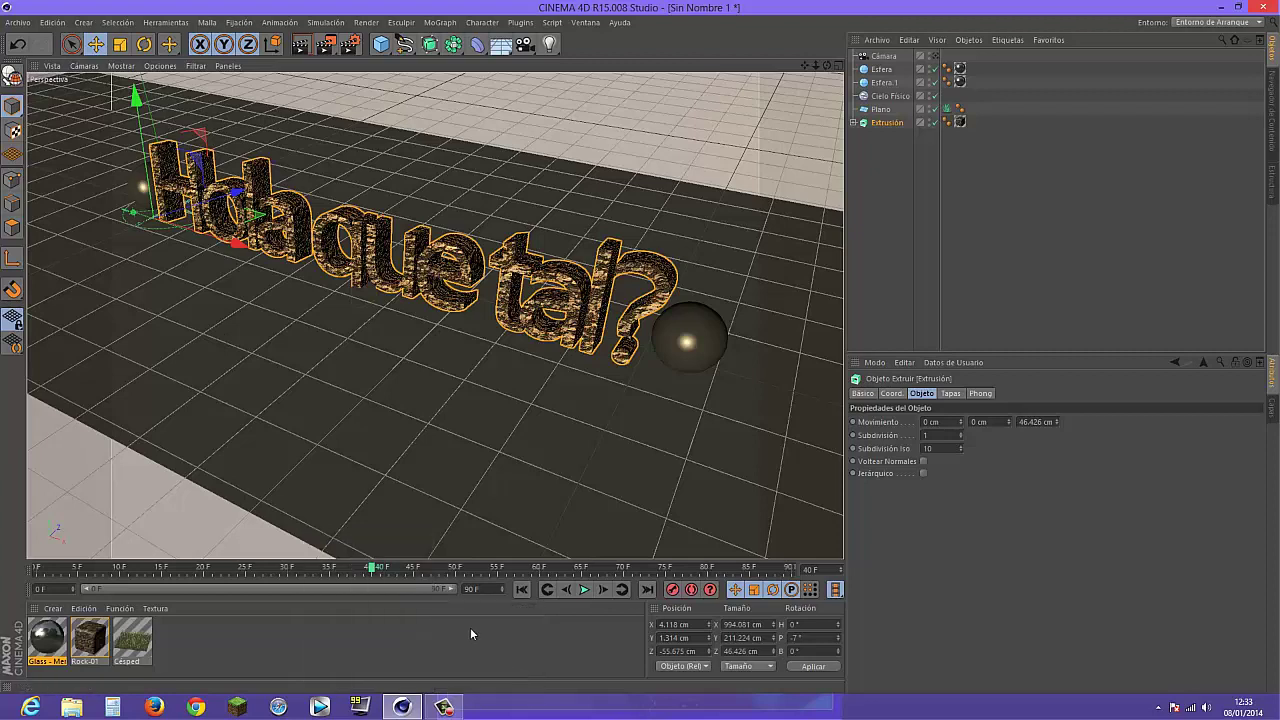
pyautogui.rightClick(371, 565)
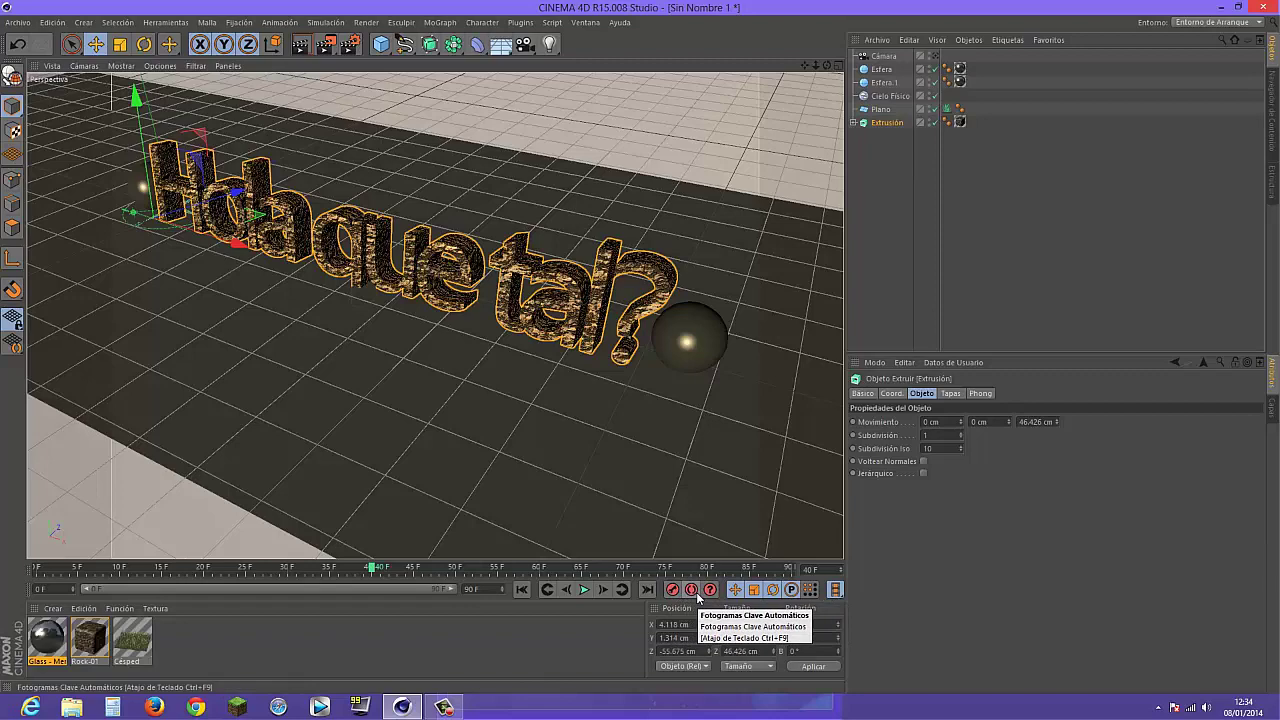
# Leave auto-keyframing off and stop playback back at frame 0
pyautogui.click(693, 592)
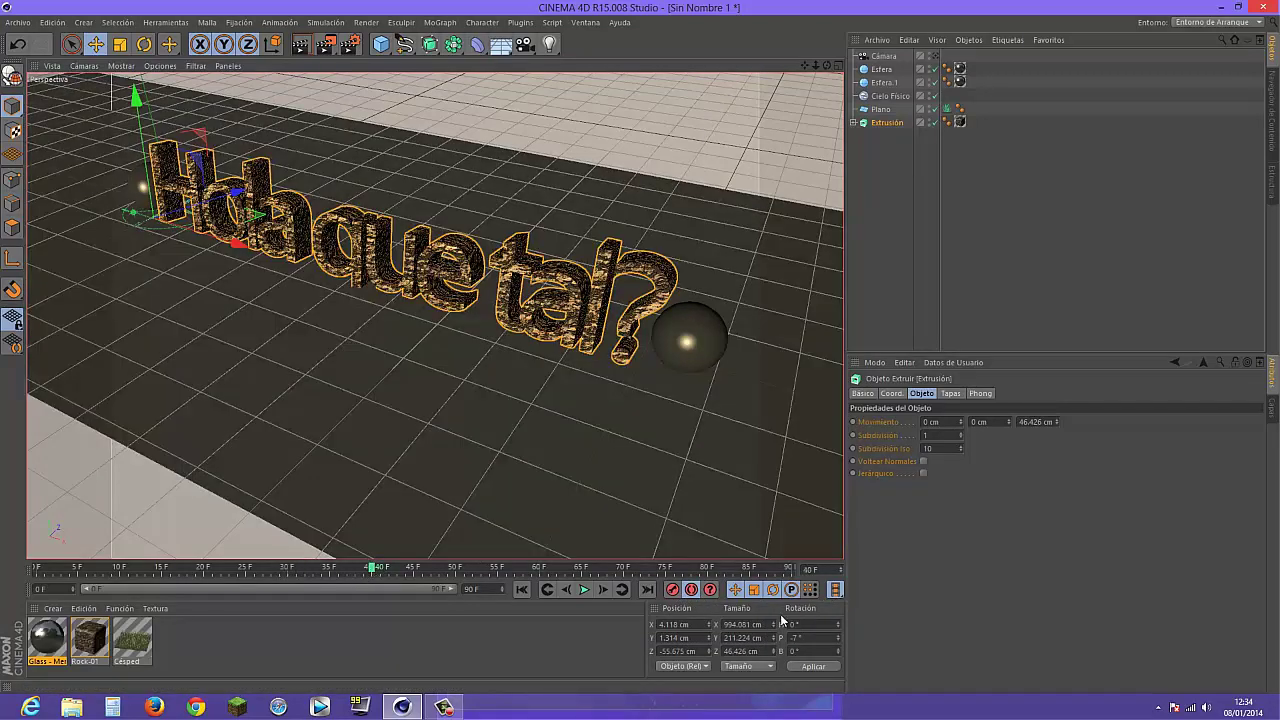
pyautogui.click(693, 590)
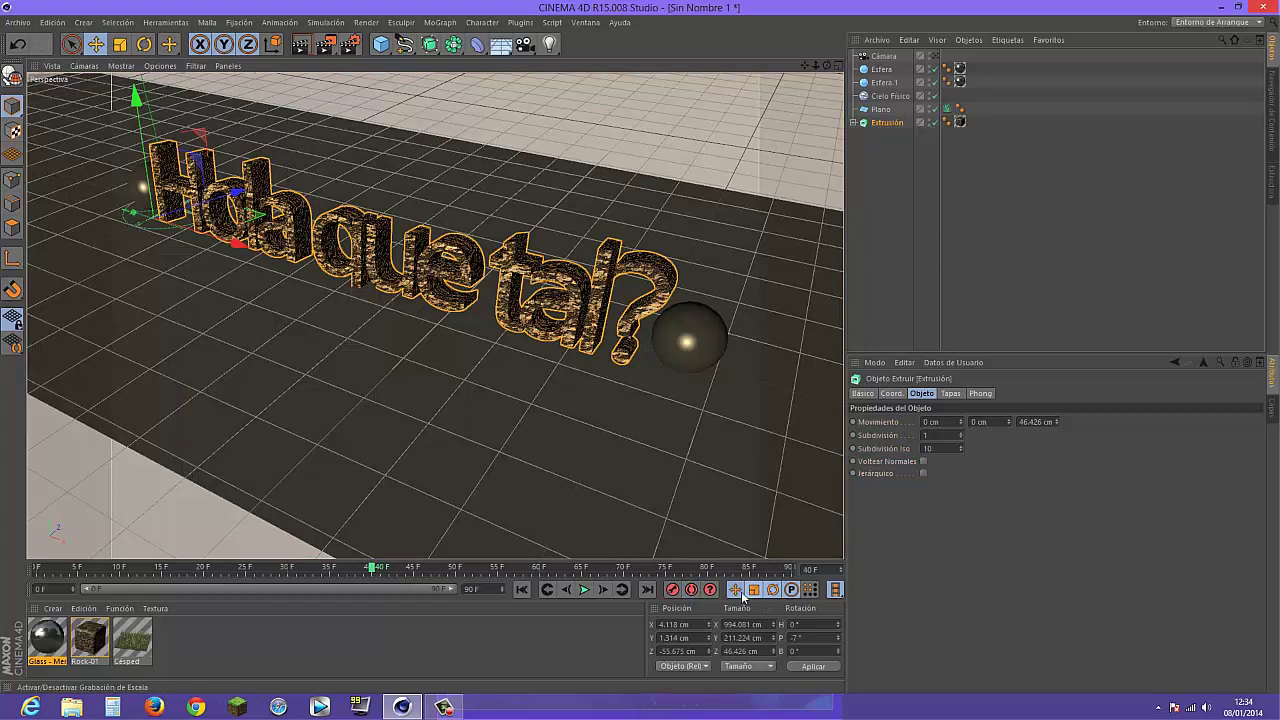
pyautogui.click(585, 592)
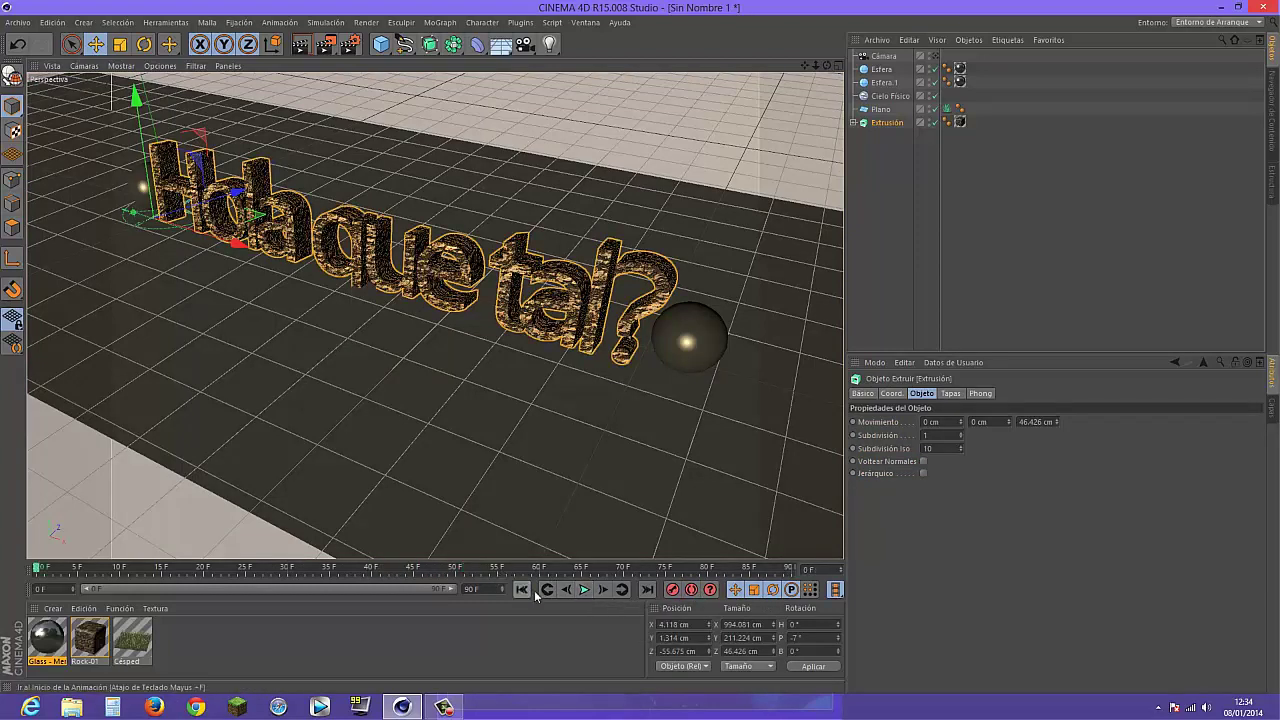
pyautogui.click(582, 592)
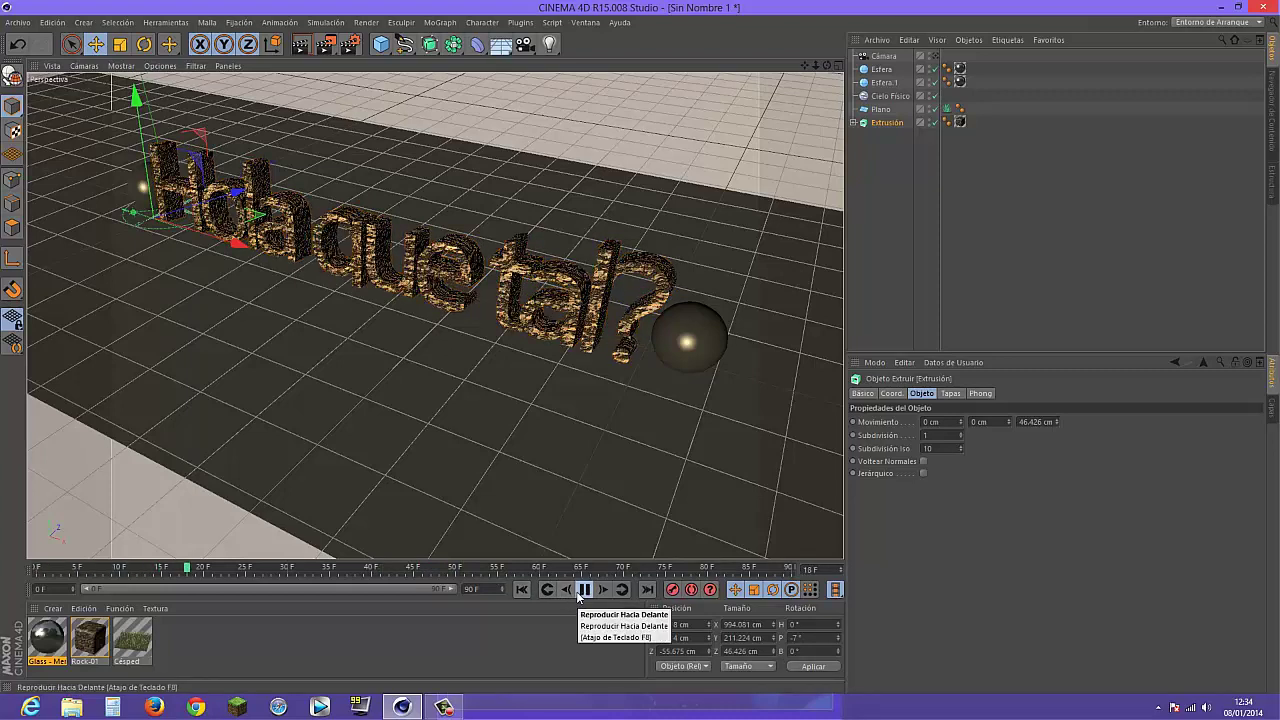
pyautogui.click(585, 589)
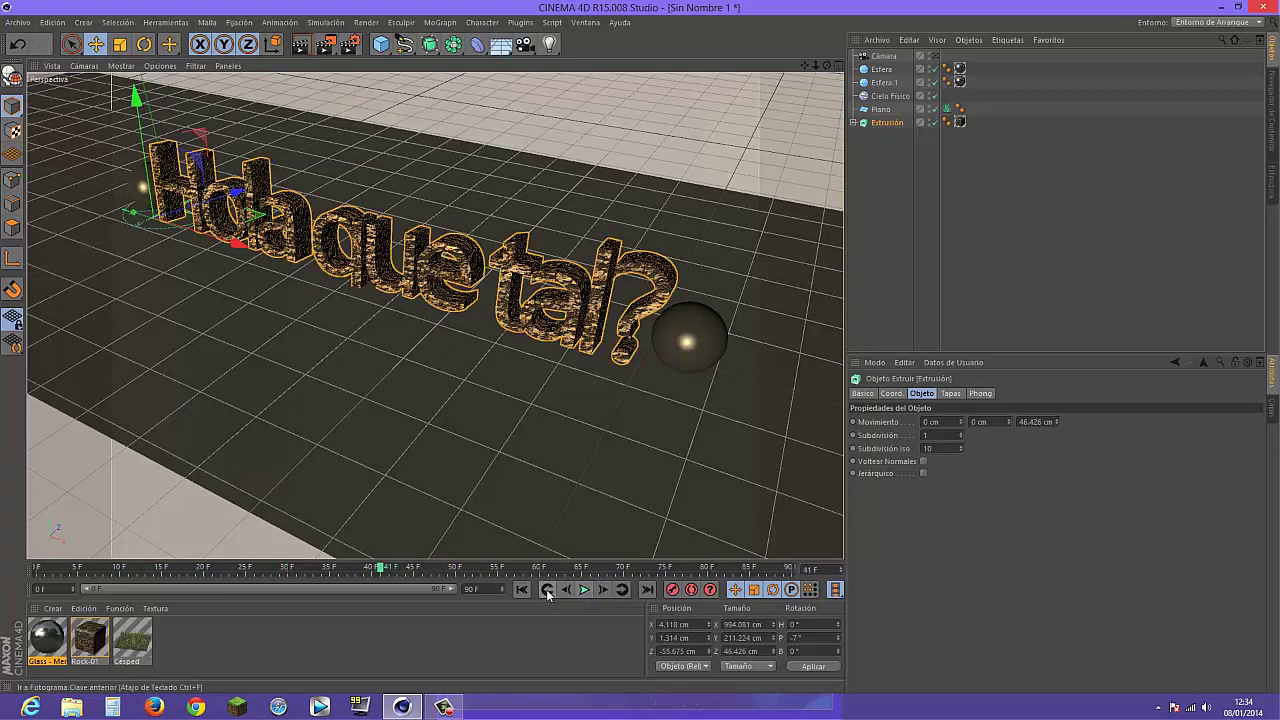
pyautogui.click(521, 589)
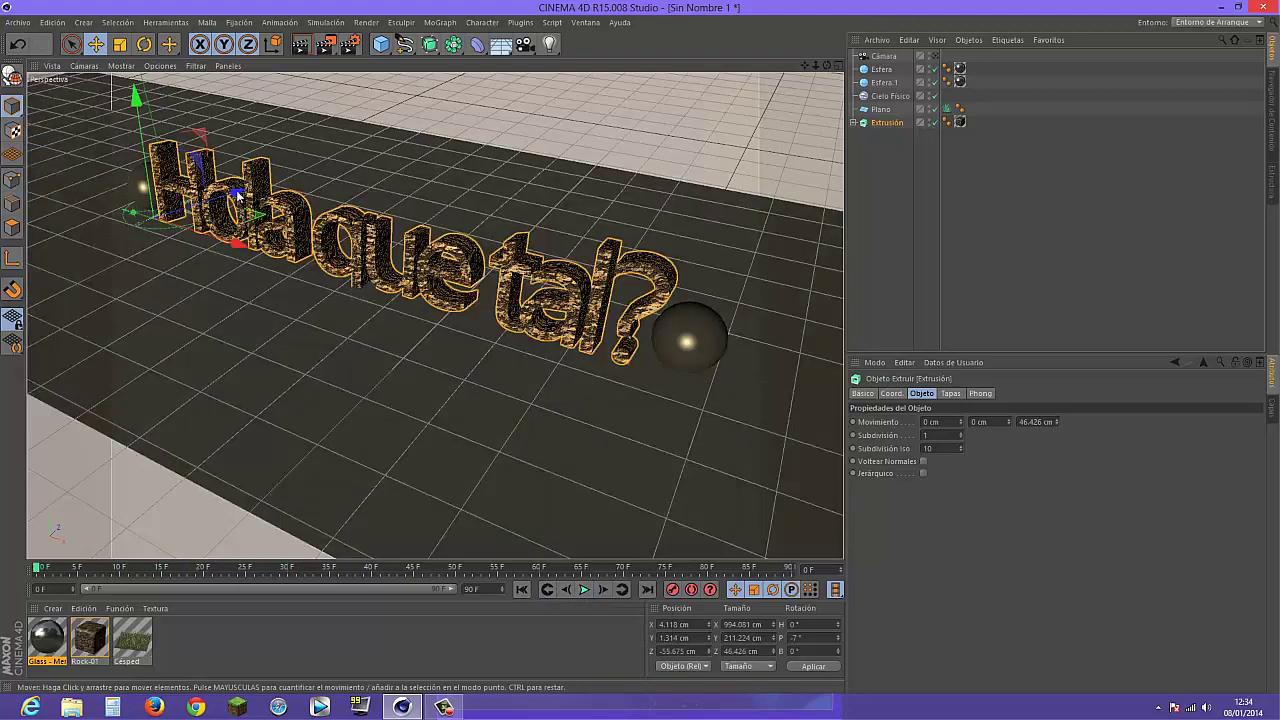
# Keyframe the text at Z 423 cm on frame 0 and Z -2.4 cm on frame 47
pyautogui.moveTo(237, 193)
pyautogui.mouseDown()
pyautogui.moveTo(302, 116)
pyautogui.moveTo(300, 92)
pyautogui.mouseUp()
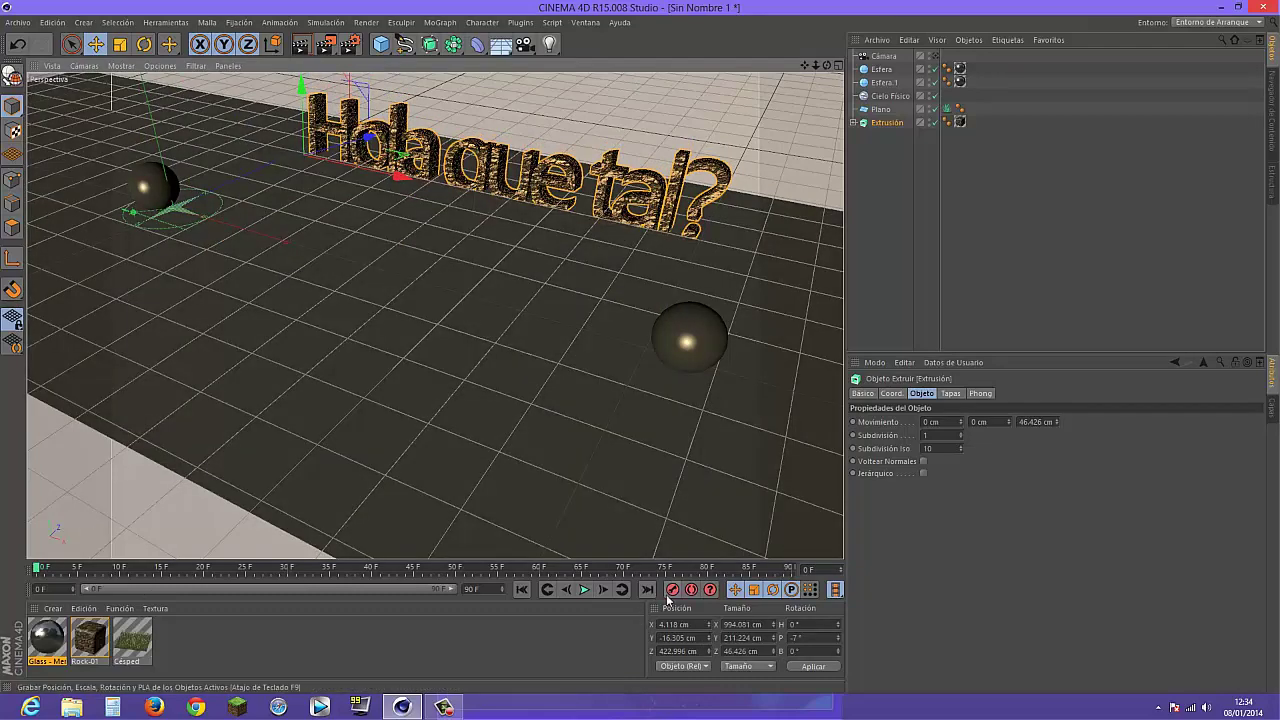
pyautogui.click(671, 590)
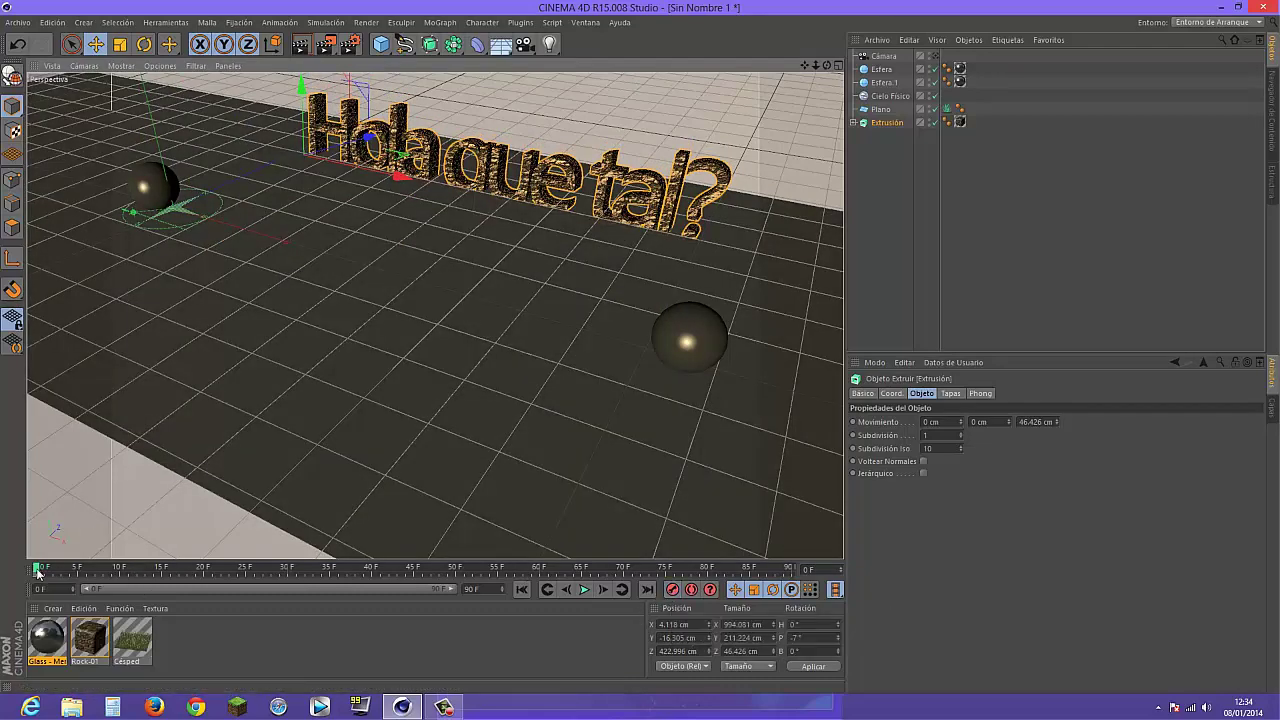
pyautogui.moveTo(40, 568); pyautogui.dragTo(436, 572)
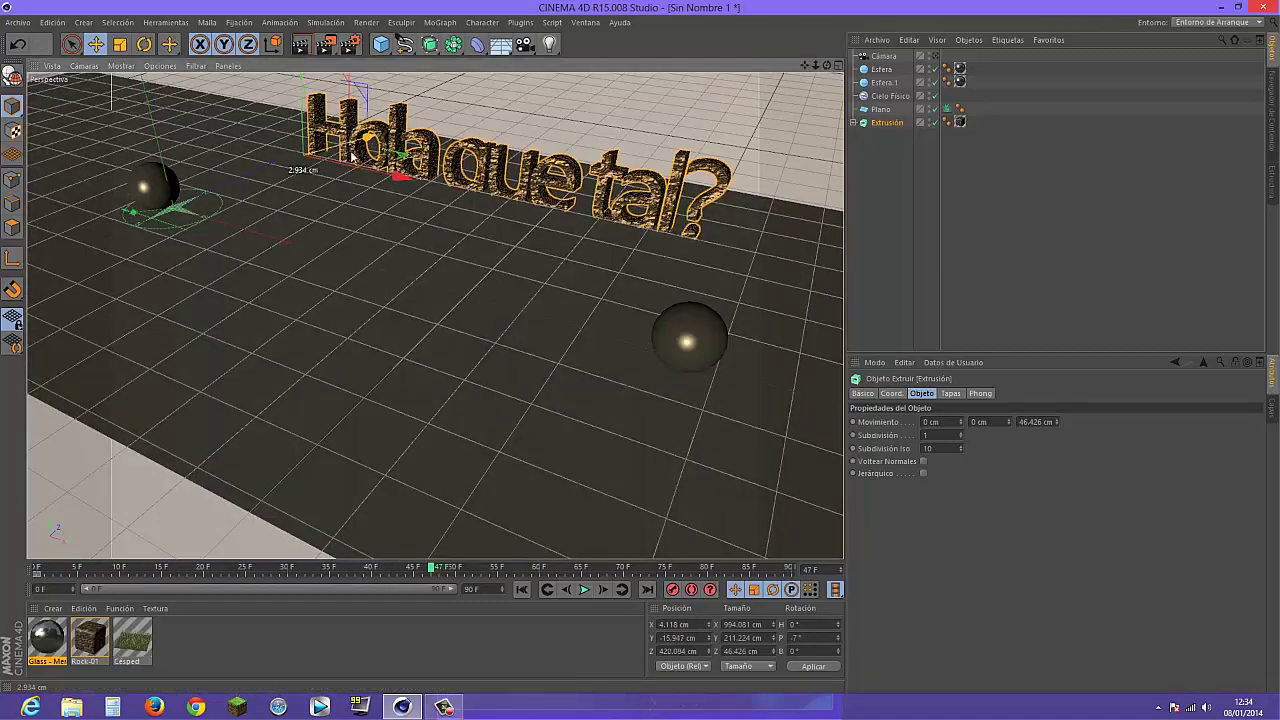
pyautogui.moveTo(400, 170)
pyautogui.mouseDown()
pyautogui.moveTo(290, 208)
pyautogui.moveTo(165, 125)
pyautogui.moveTo(160, 108)
pyautogui.mouseUp()
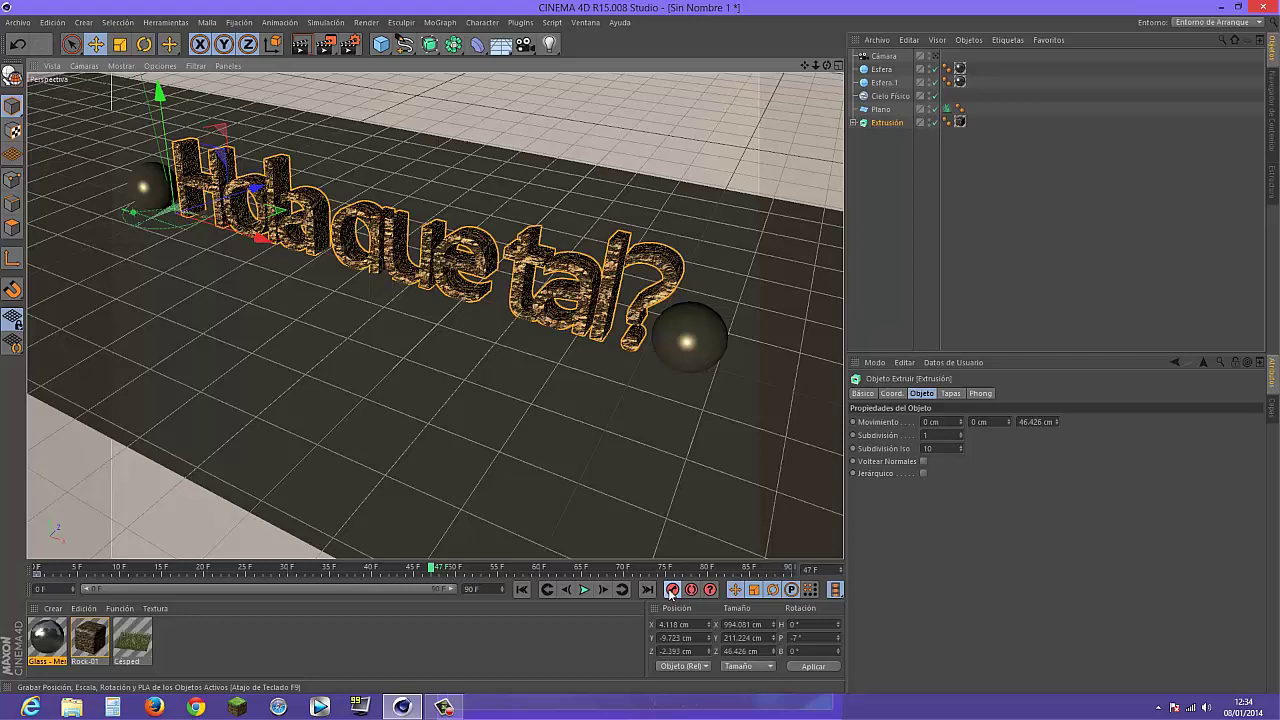
pyautogui.click(671, 590)
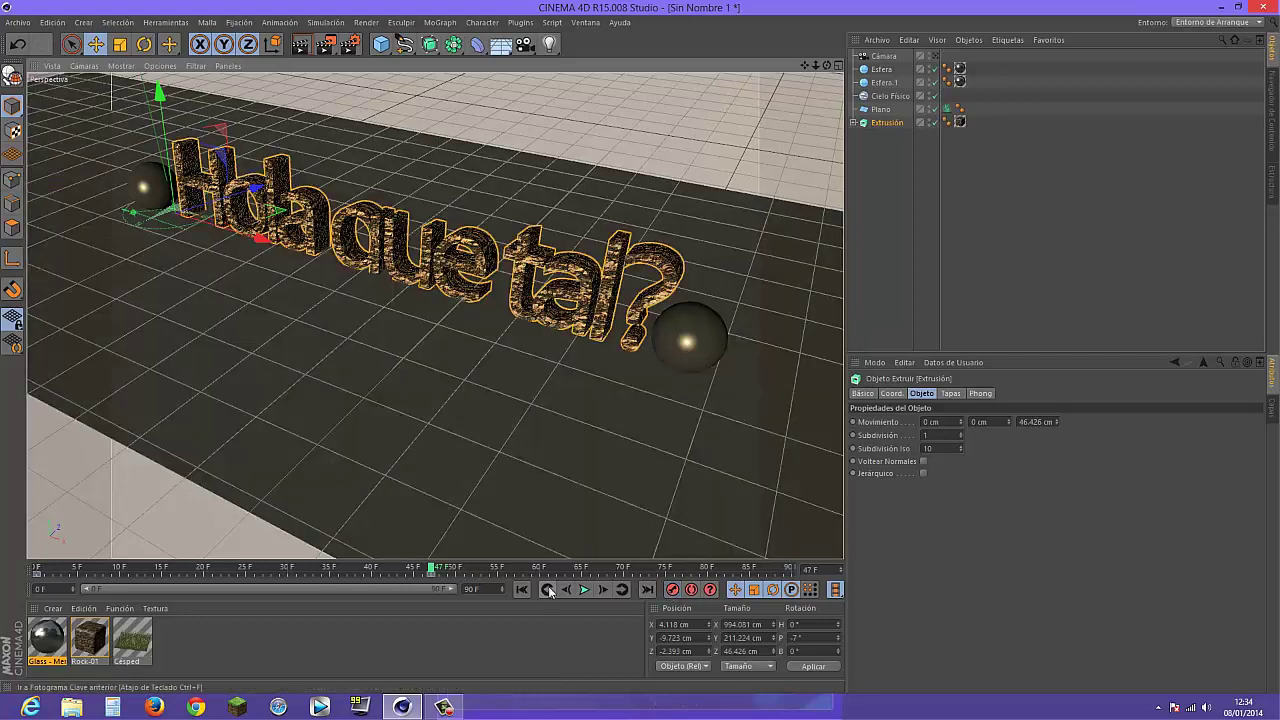
# Play the new text animation from the start, then rewind to the first frame
pyautogui.click(522, 589)
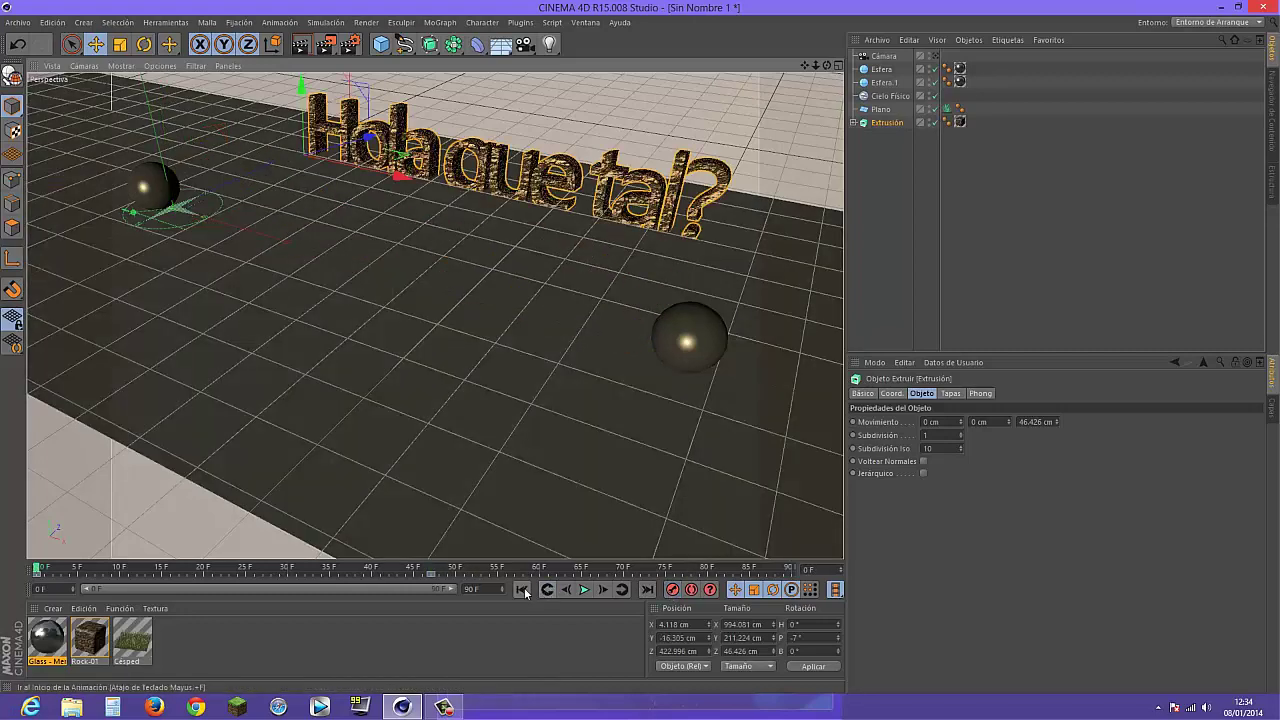
pyautogui.click(585, 590)
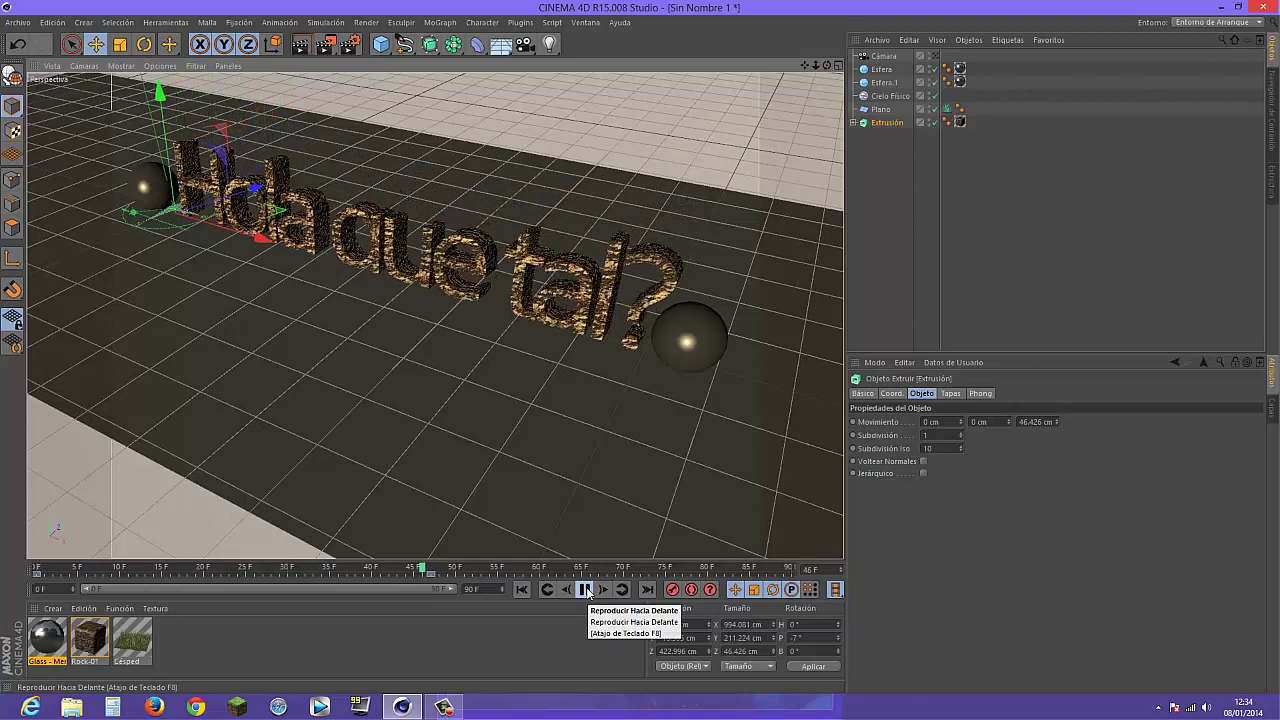
pyautogui.click(585, 590)
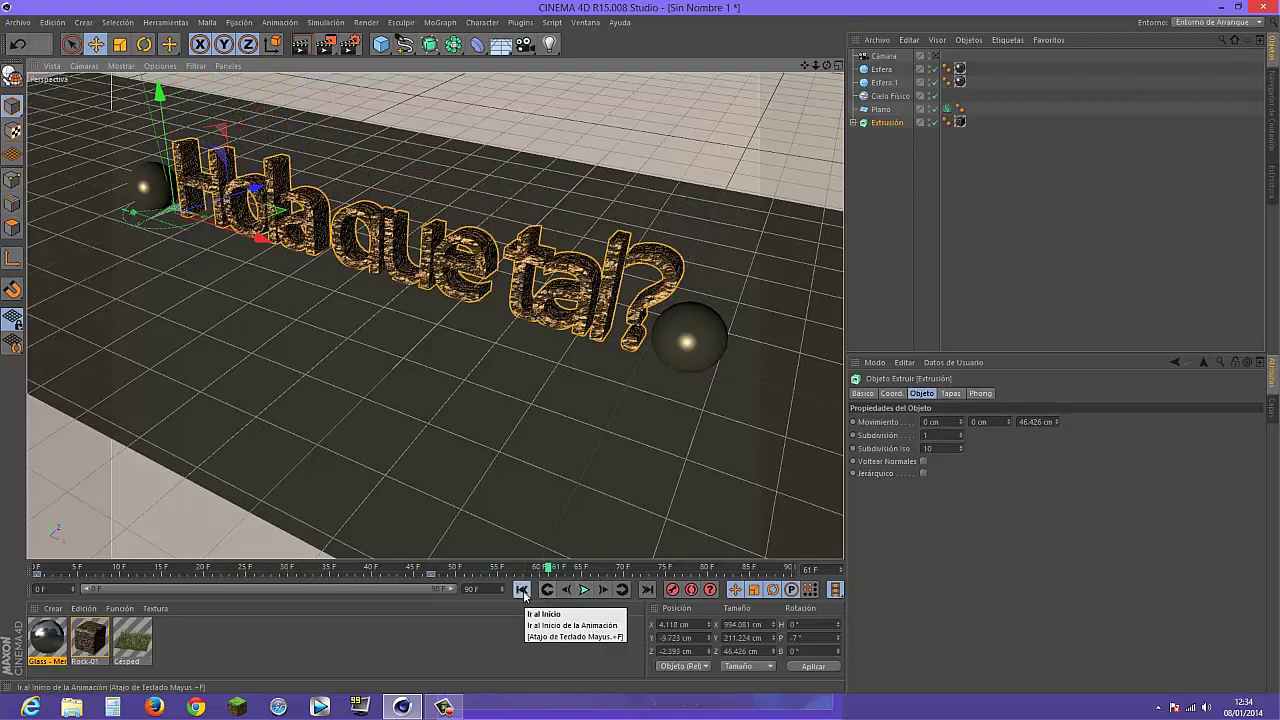
pyautogui.click(546, 591)
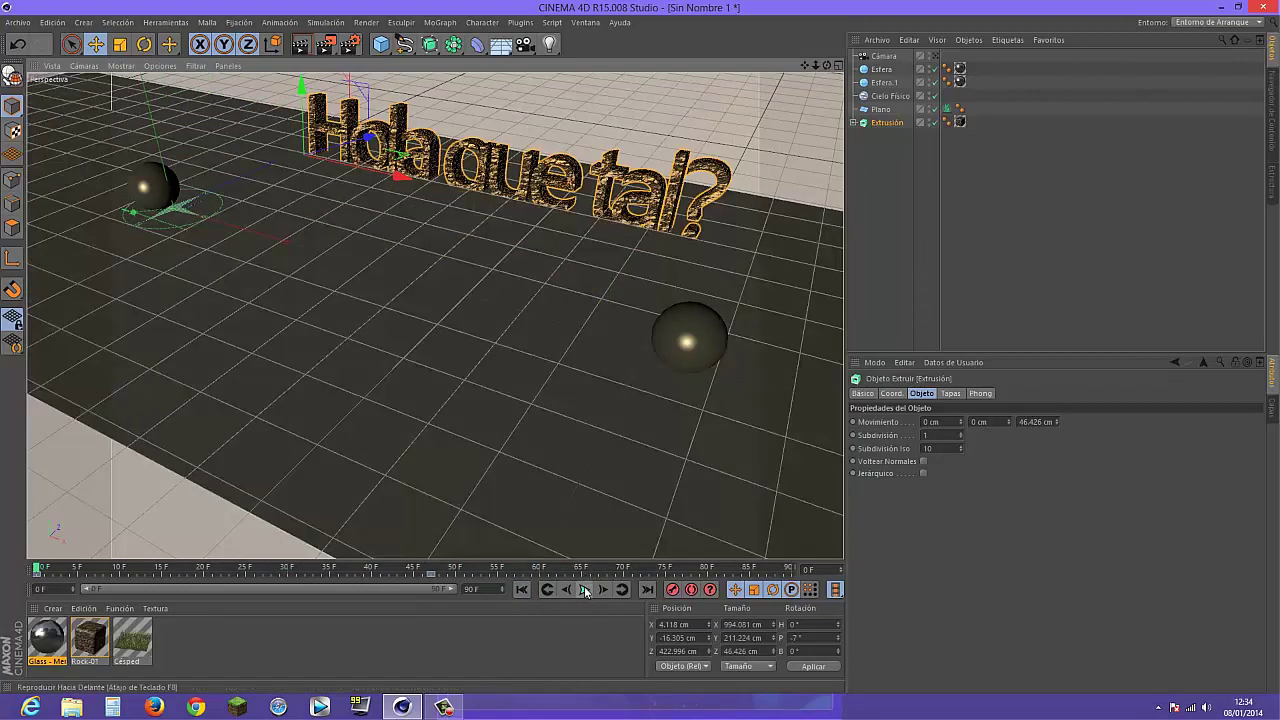
# Select the camera, check the text around frame 49, and orbit to view it from the front
pyautogui.click(882, 57)
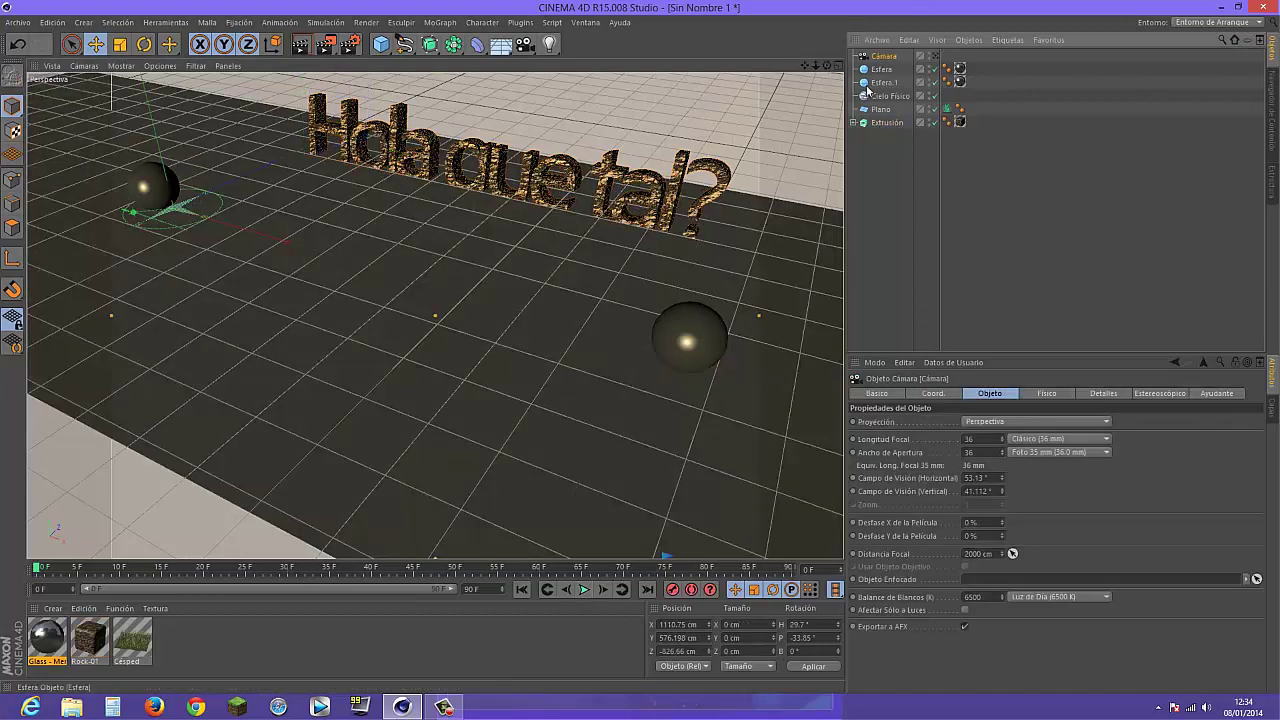
pyautogui.moveTo(806, 68); pyautogui.dragTo(237, 466)
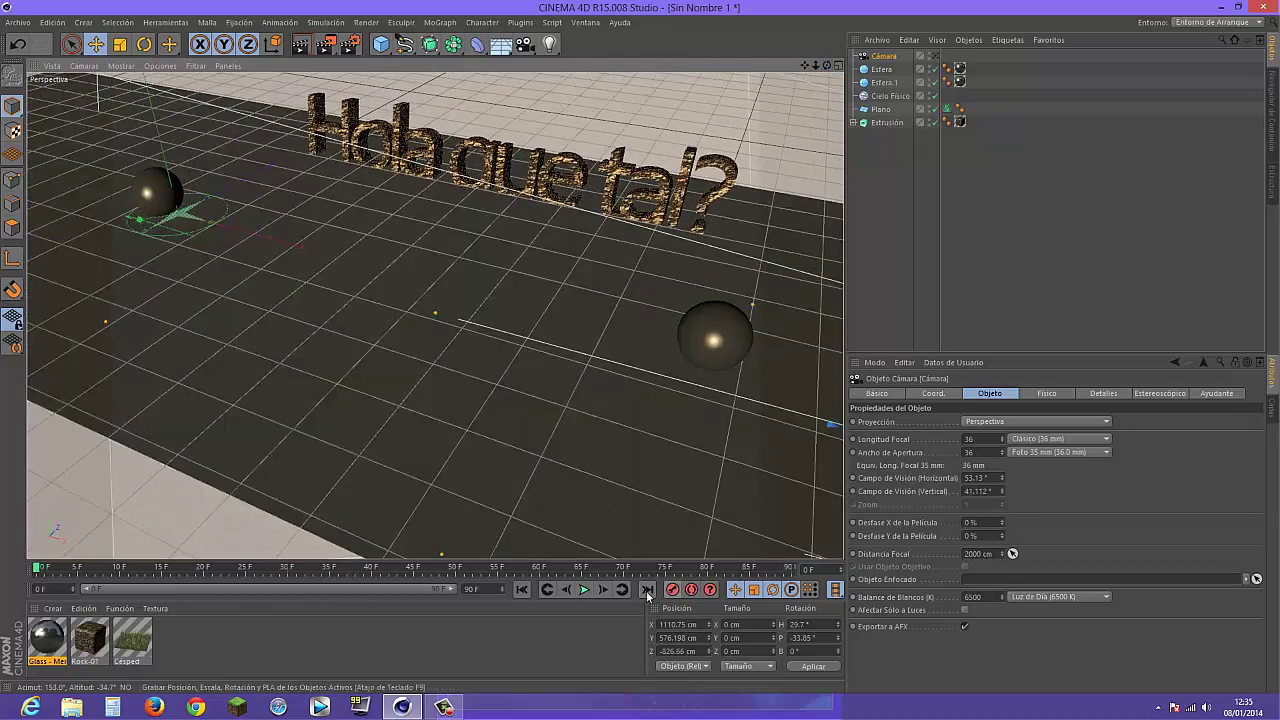
pyautogui.moveTo(39, 572); pyautogui.dragTo(449, 568)
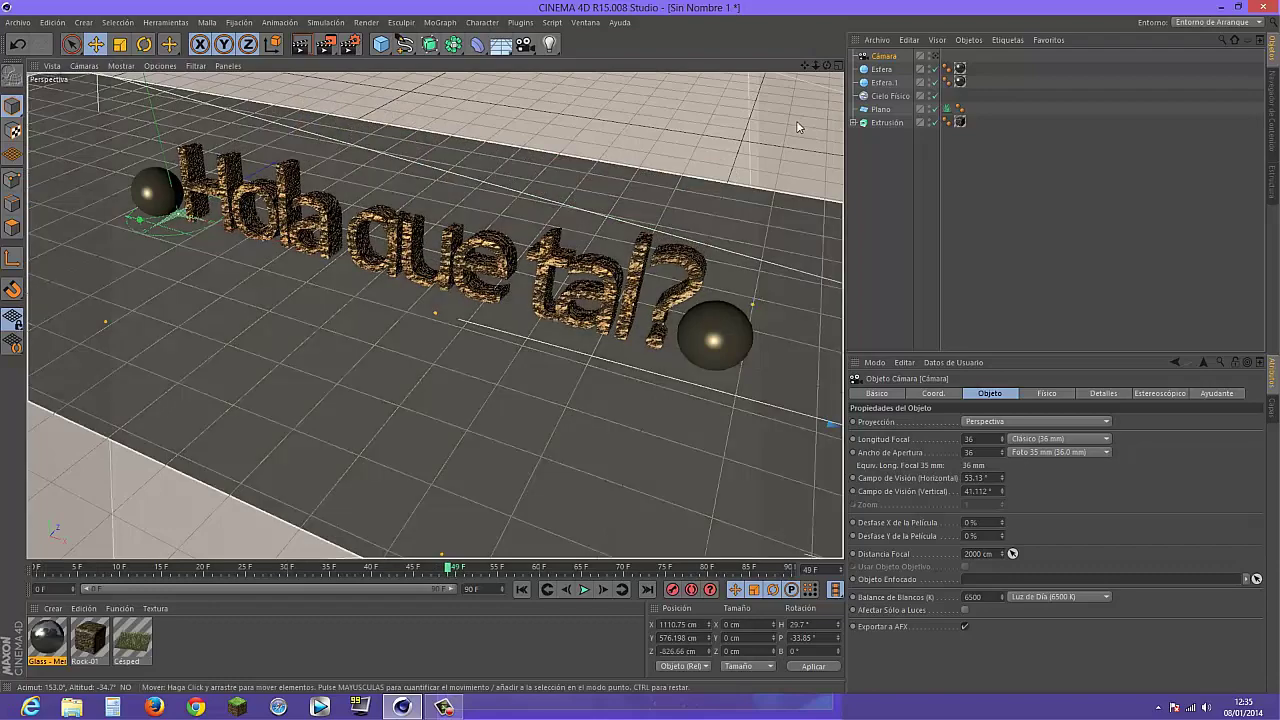
pyautogui.moveTo(826, 65); pyautogui.dragTo(826, 67)
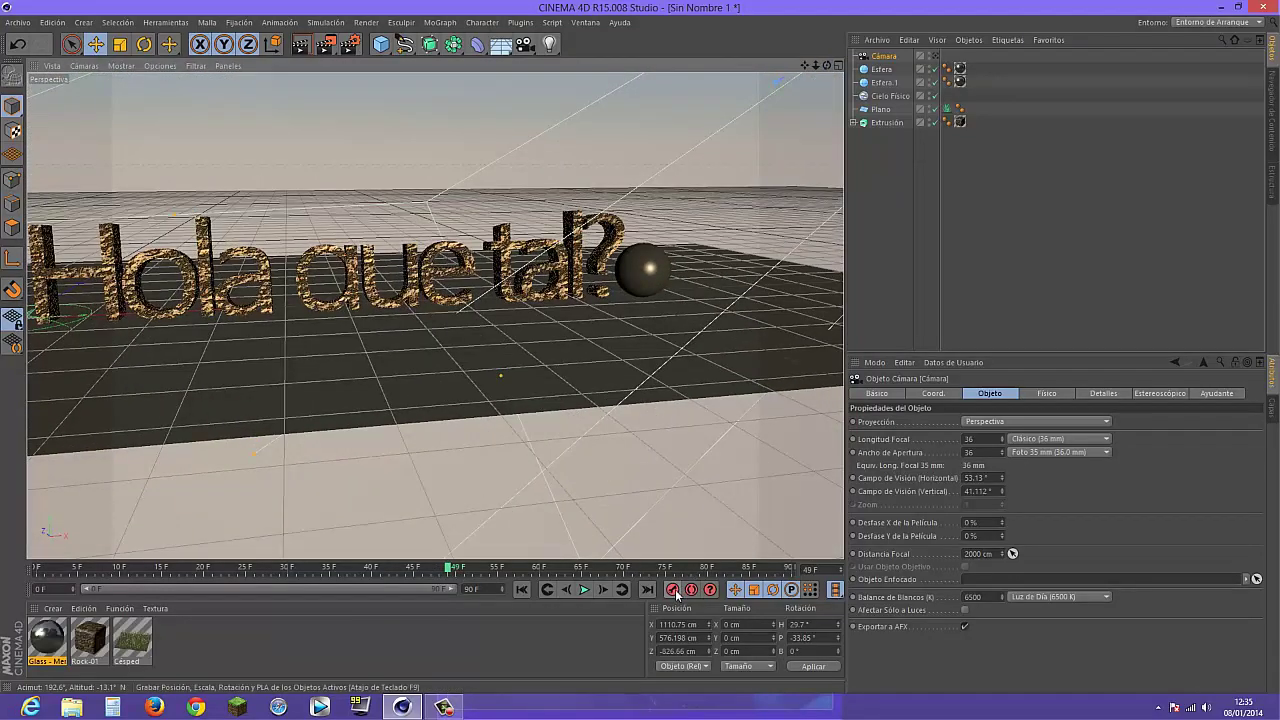
# Play the text animation through the camera view and rewind to the first frame
pyautogui.click(522, 590)
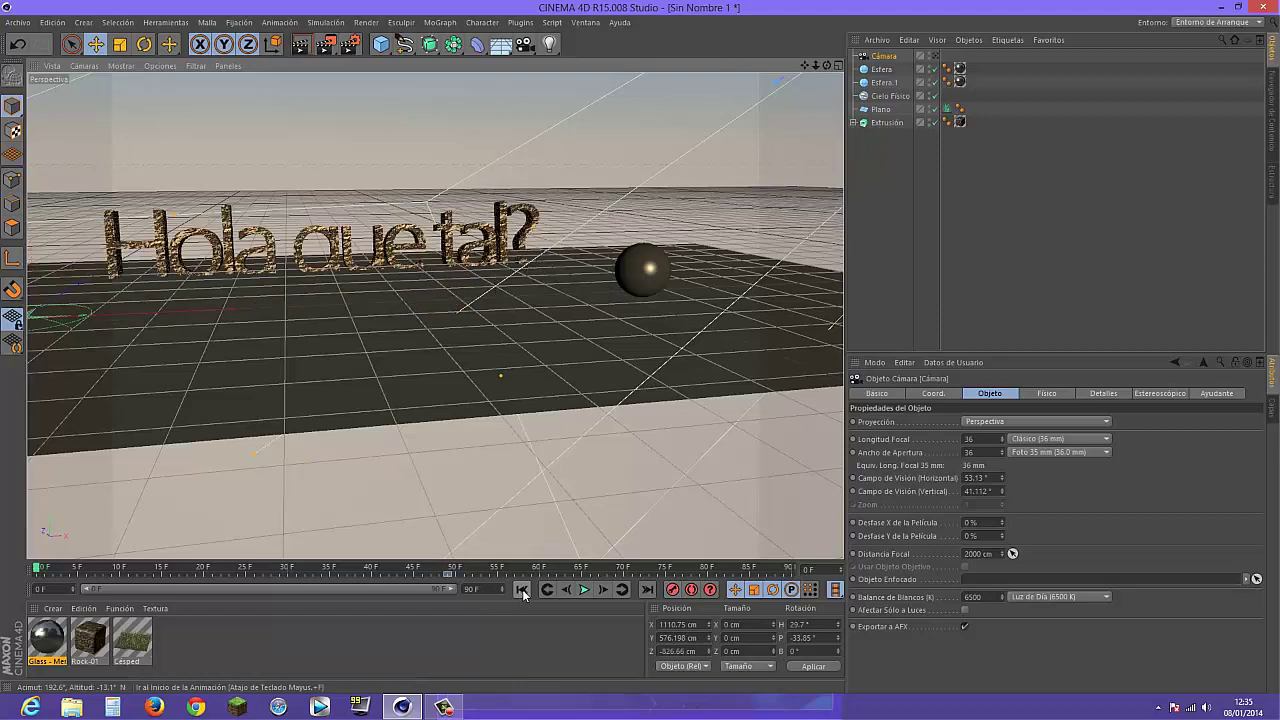
pyautogui.click(584, 590)
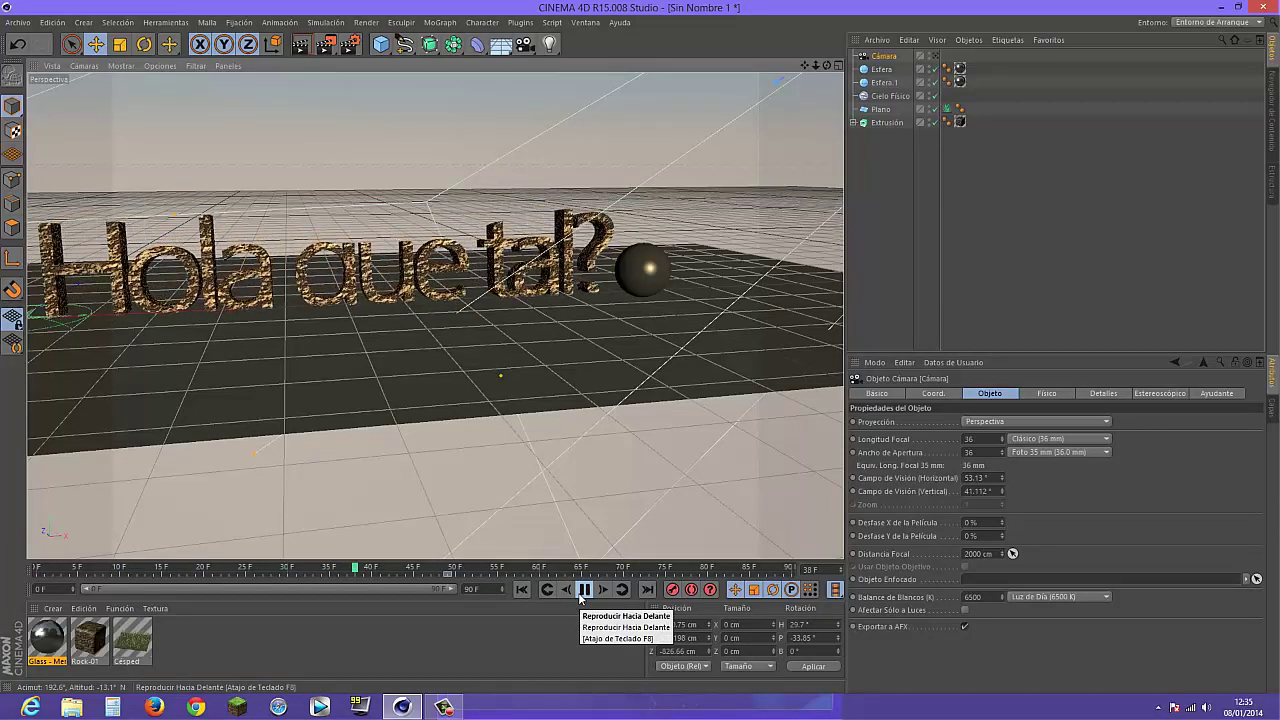
pyautogui.click(584, 590)
pyautogui.click(522, 590)
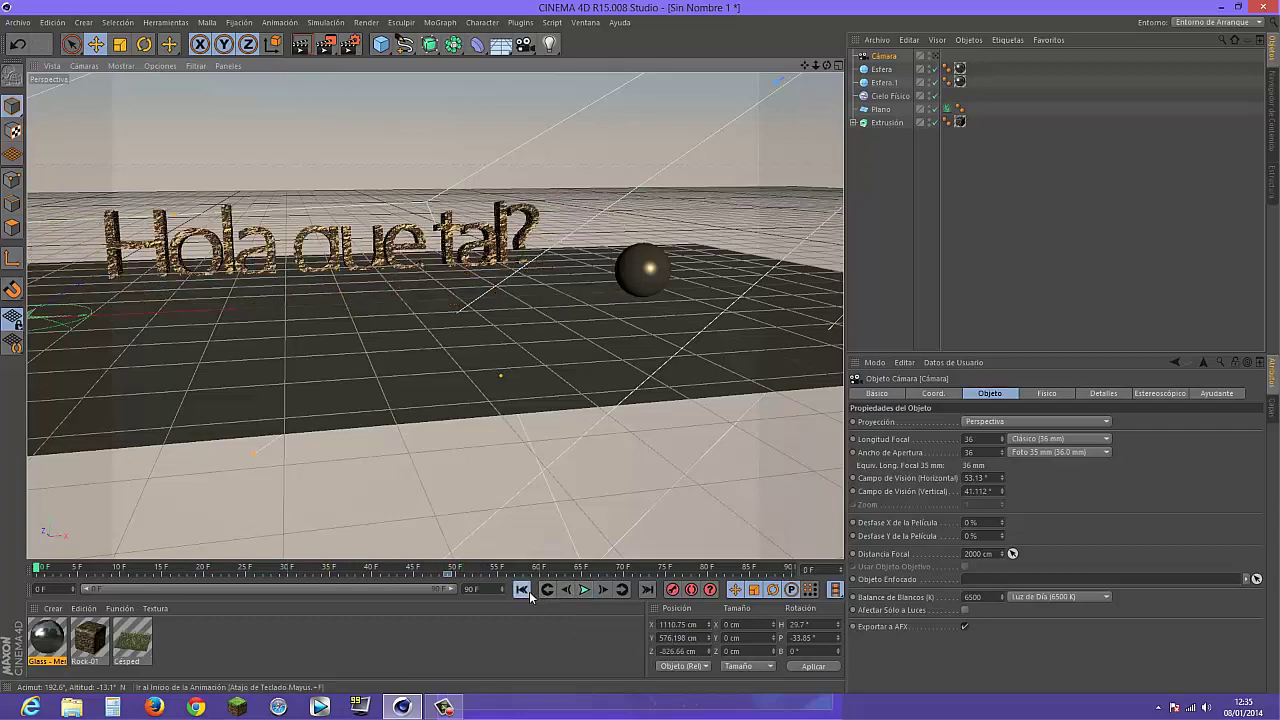
pyautogui.click(934, 56)
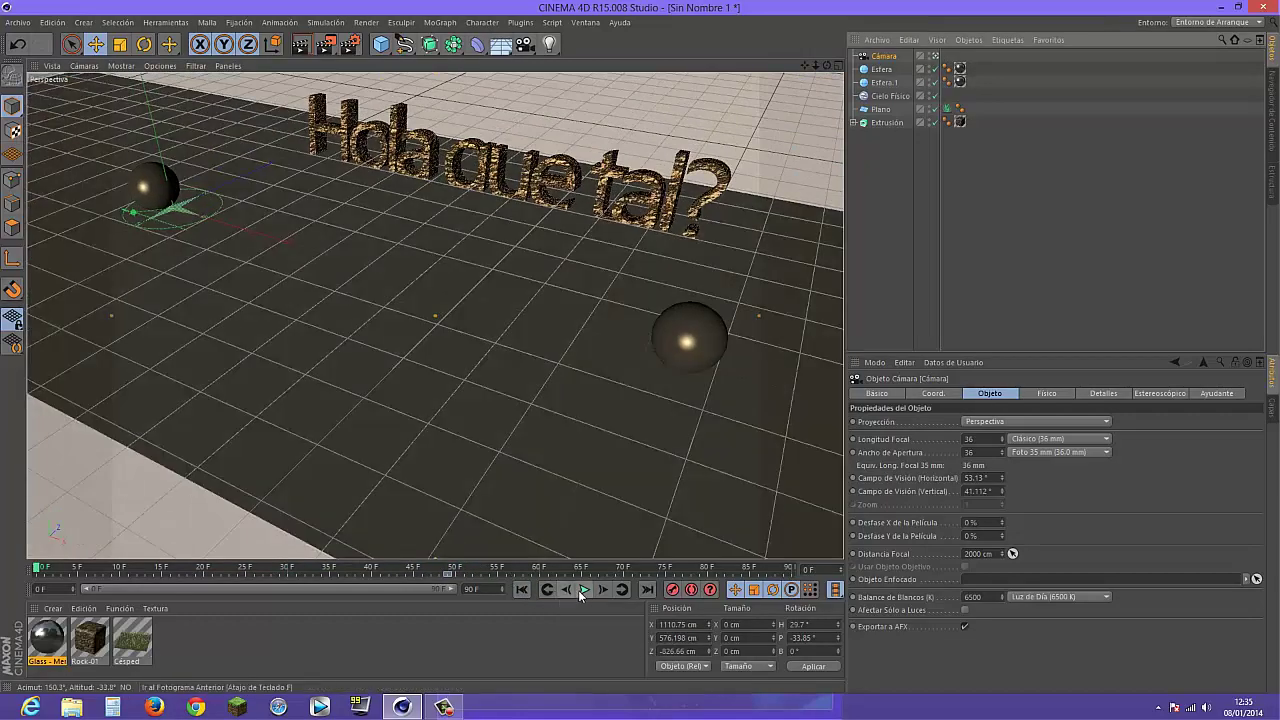
pyautogui.click(584, 590)
pyautogui.click(584, 590)
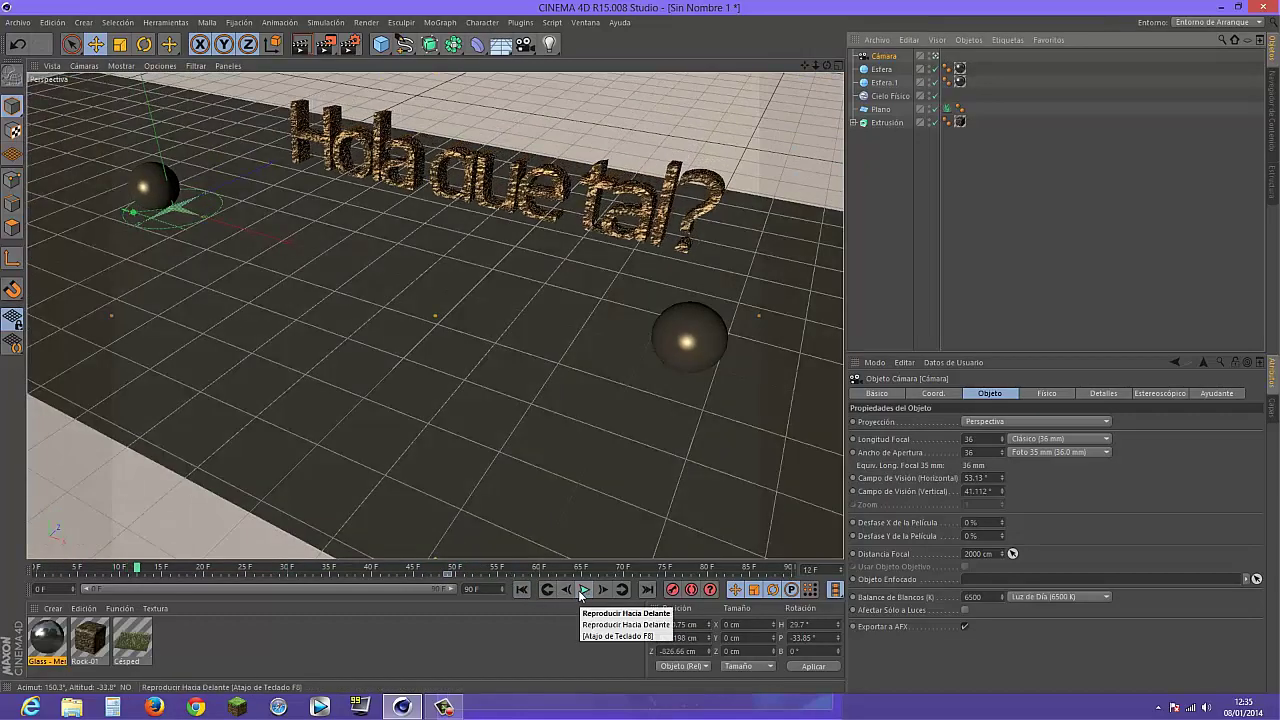
pyautogui.click(522, 590)
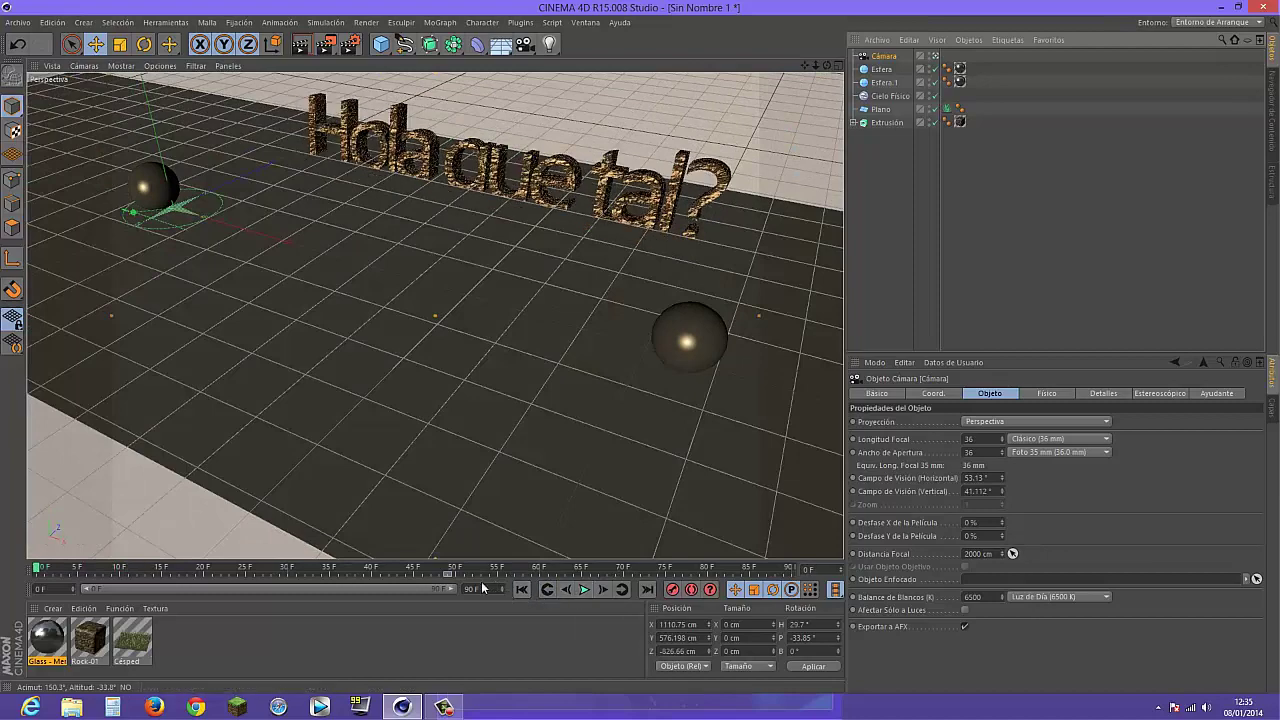
# At about frame 48, orbit and pan the view to frame the text head-on
pyautogui.moveTo(360, 568); pyautogui.dragTo(440, 570)
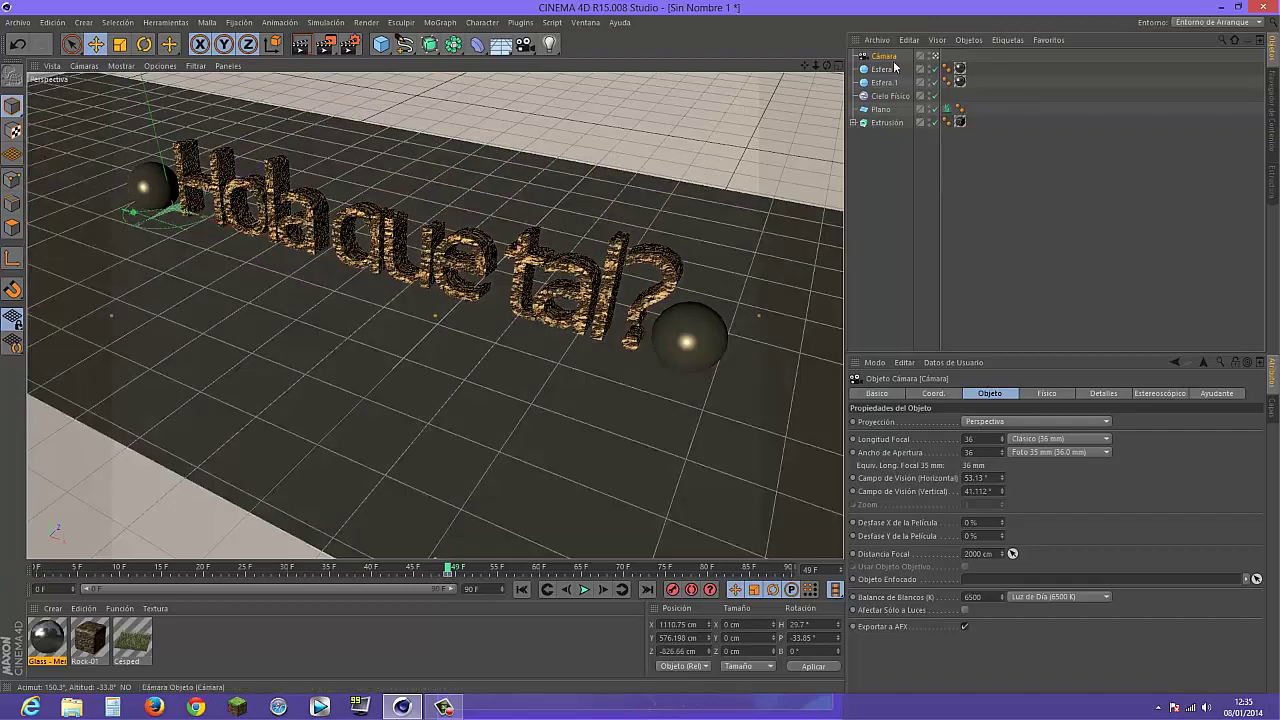
pyautogui.moveTo(827, 66); pyautogui.dragTo(826, 67)
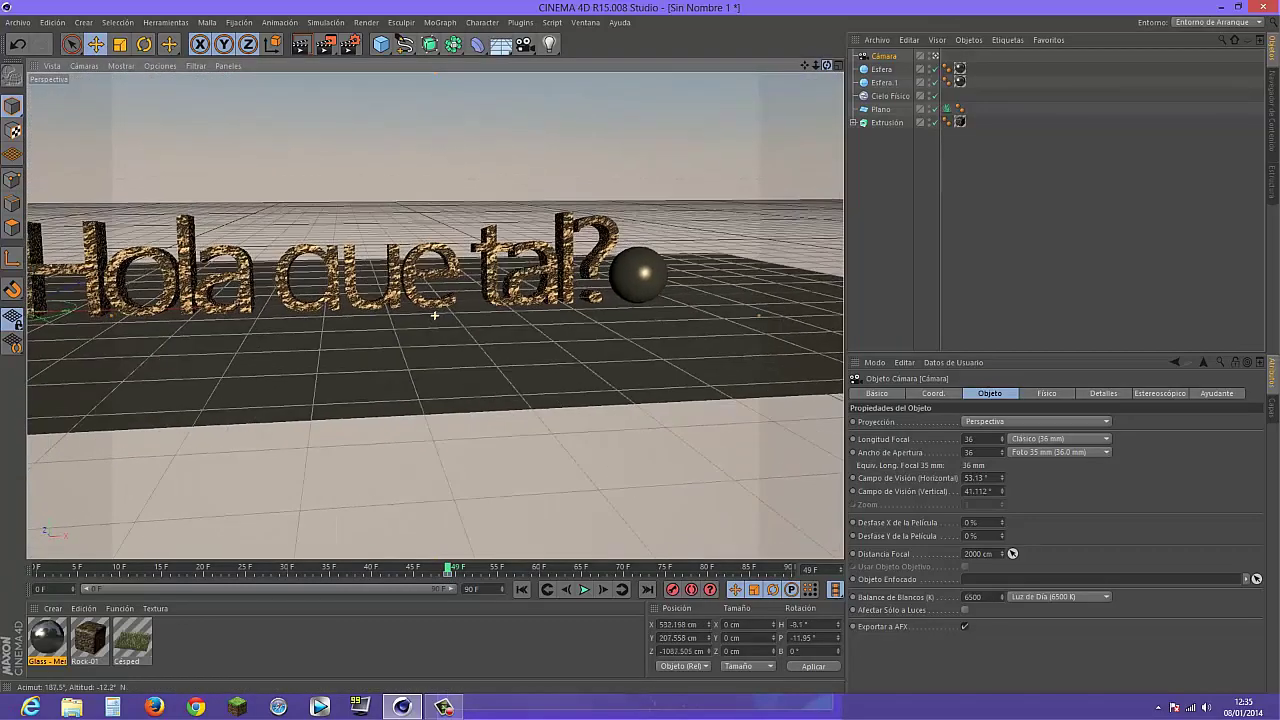
pyautogui.moveTo(434, 314); pyautogui.dragTo(413, 556, button='middle')
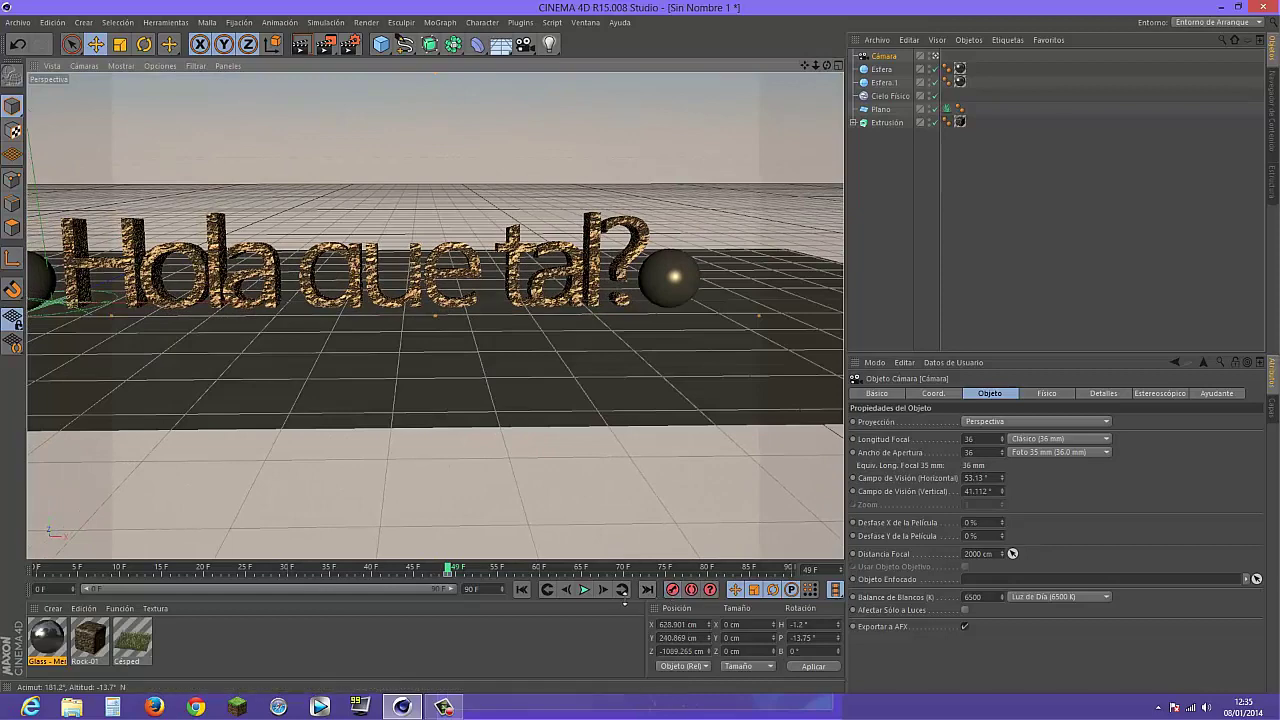
# Play the text animation twice with nothing selected, ending rewound at frame 0
pyautogui.click(522, 589)
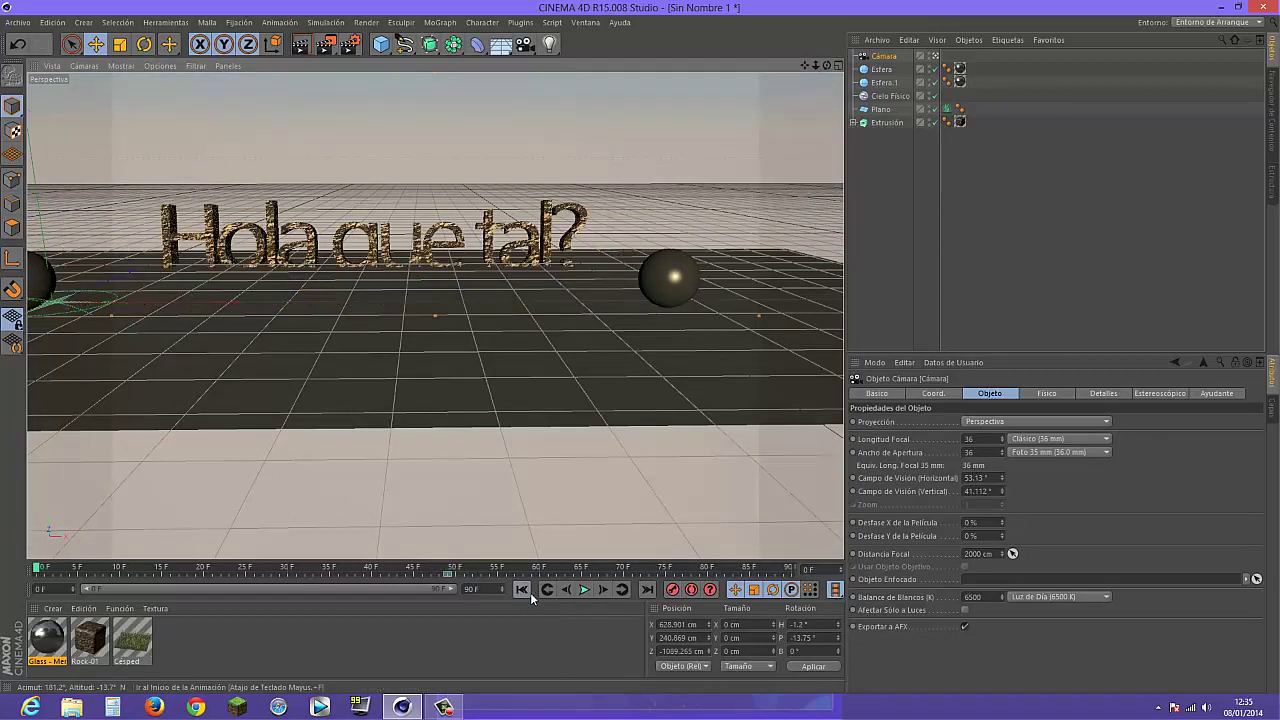
pyautogui.click(584, 590)
pyautogui.click(584, 590)
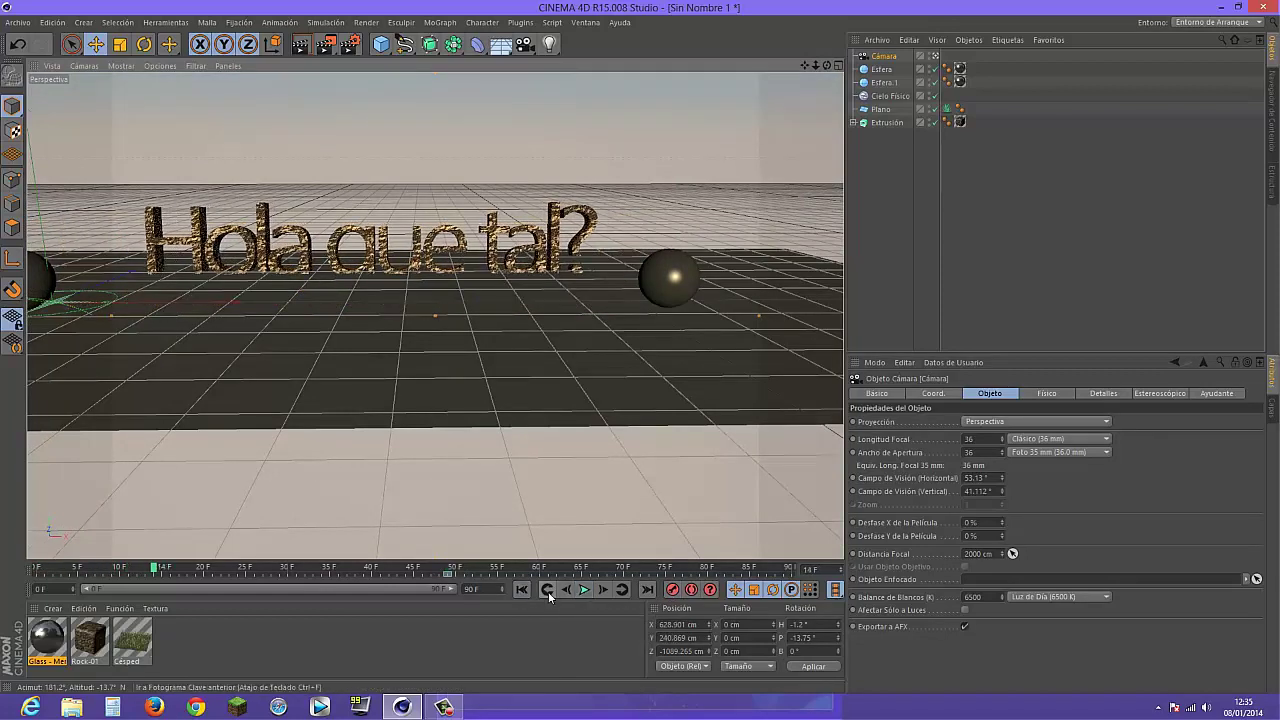
pyautogui.click(523, 590)
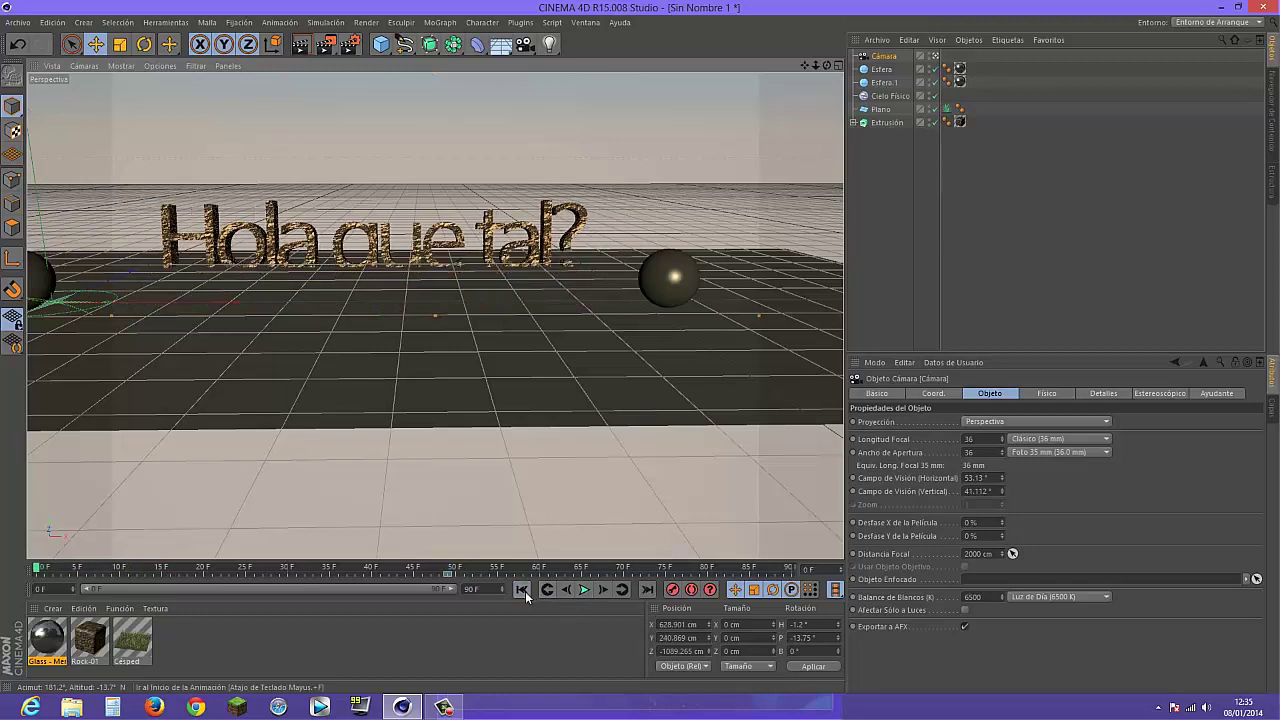
pyautogui.click(450, 578)
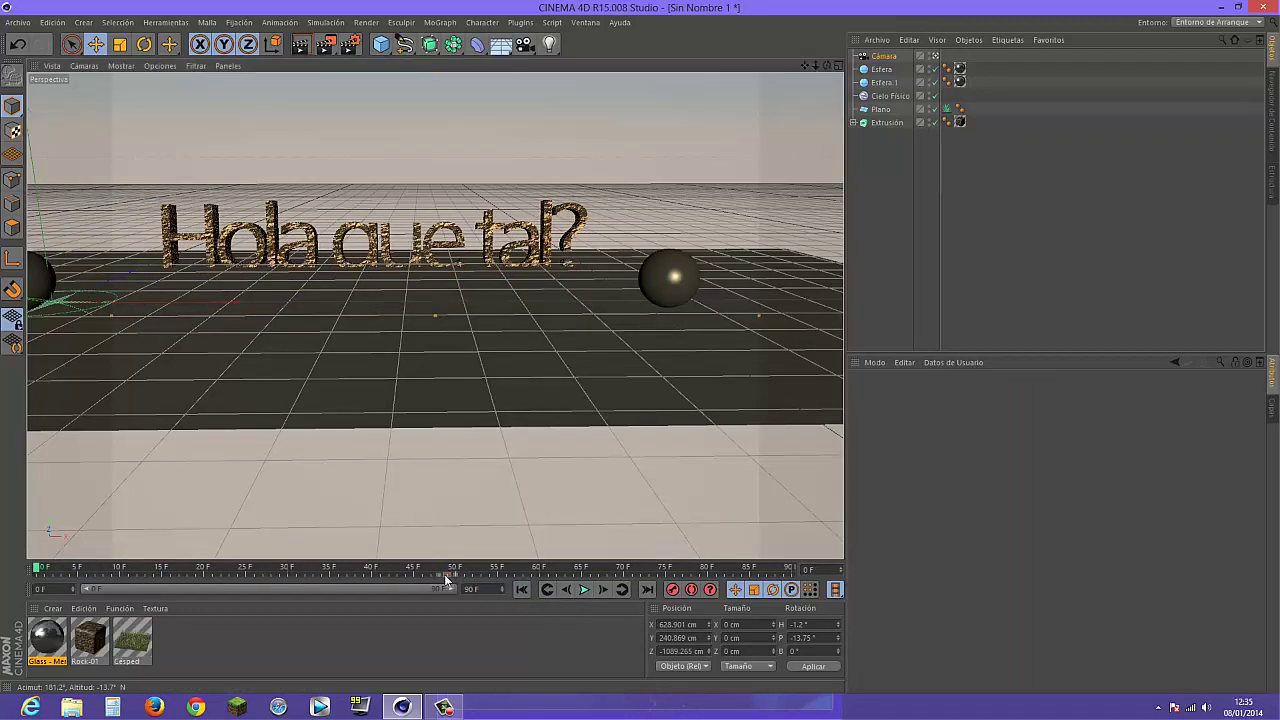
pyautogui.click(584, 589)
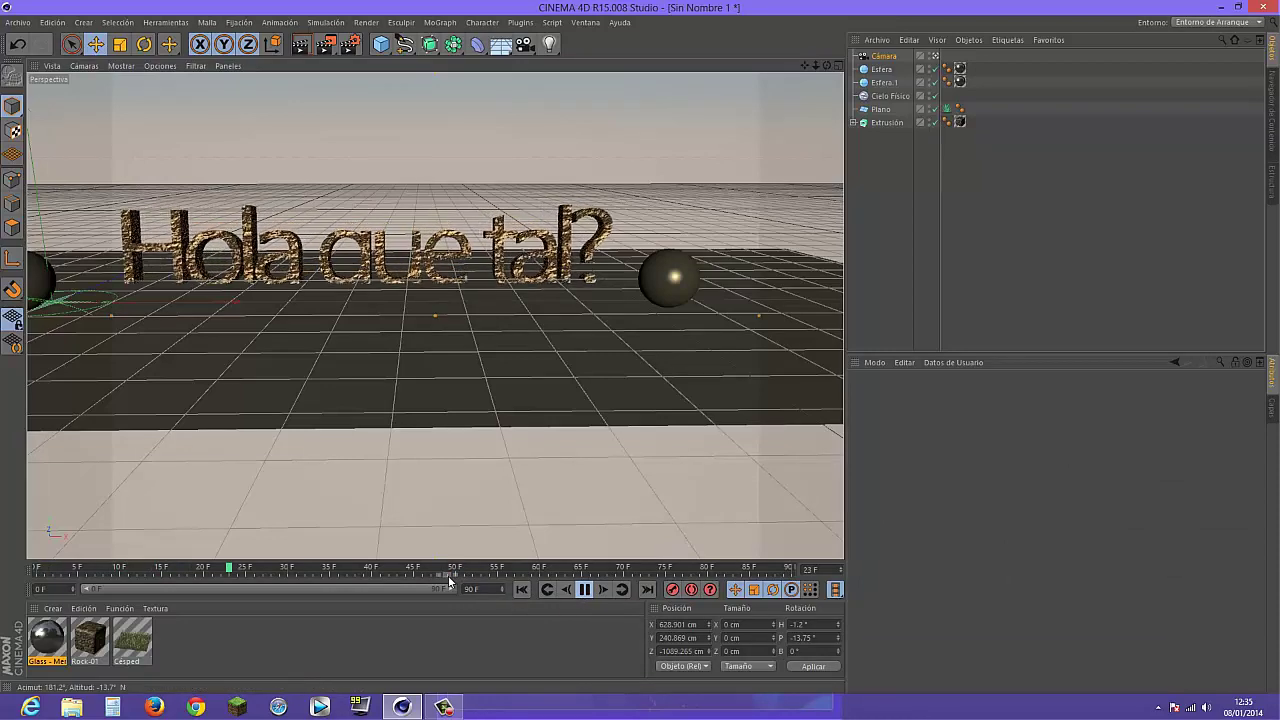
pyautogui.click(521, 590)
pyautogui.click(520, 590)
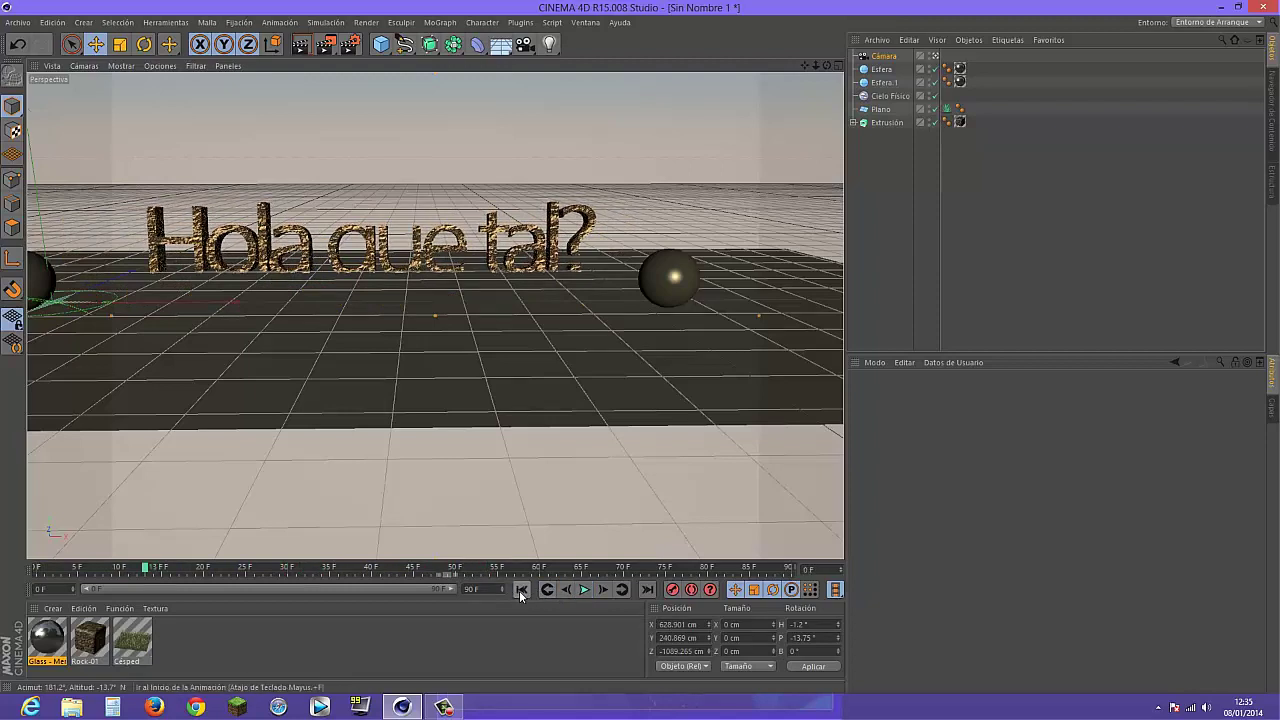
pyautogui.click(519, 590)
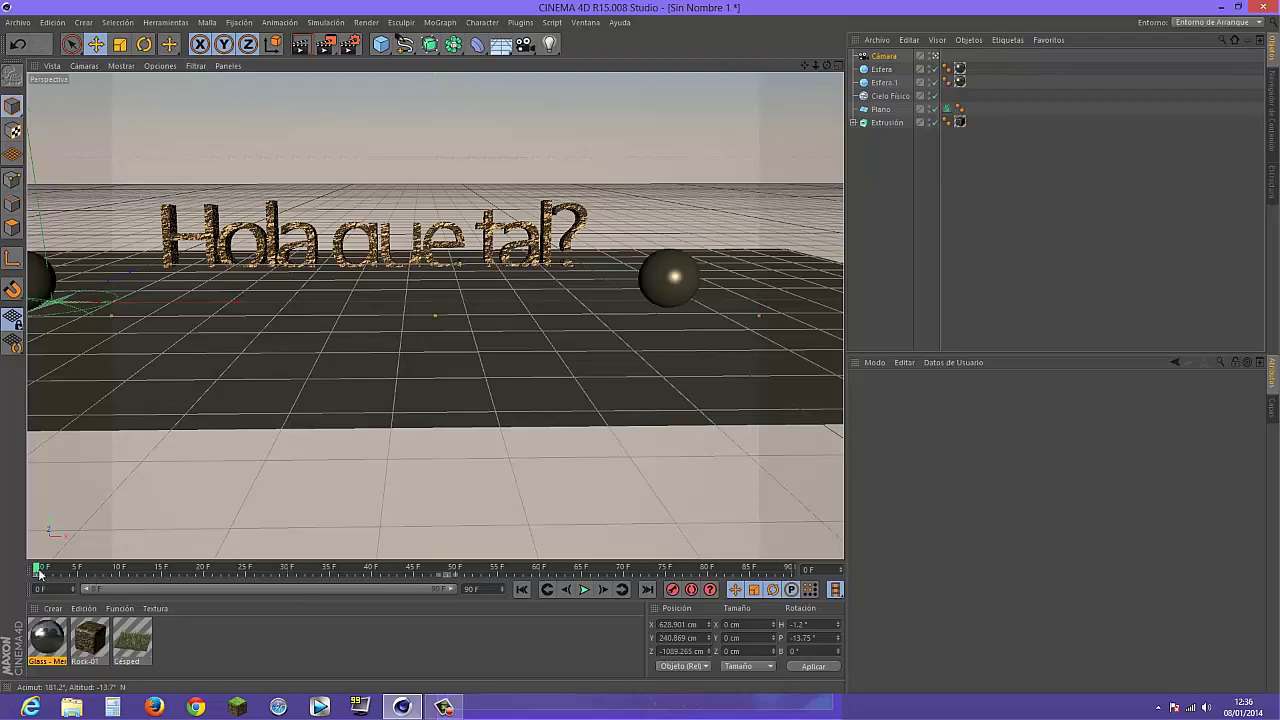
# At frame 50, orbit the camera to a higher angled view and record a keyframe
pyautogui.moveTo(46, 572); pyautogui.dragTo(460, 583)
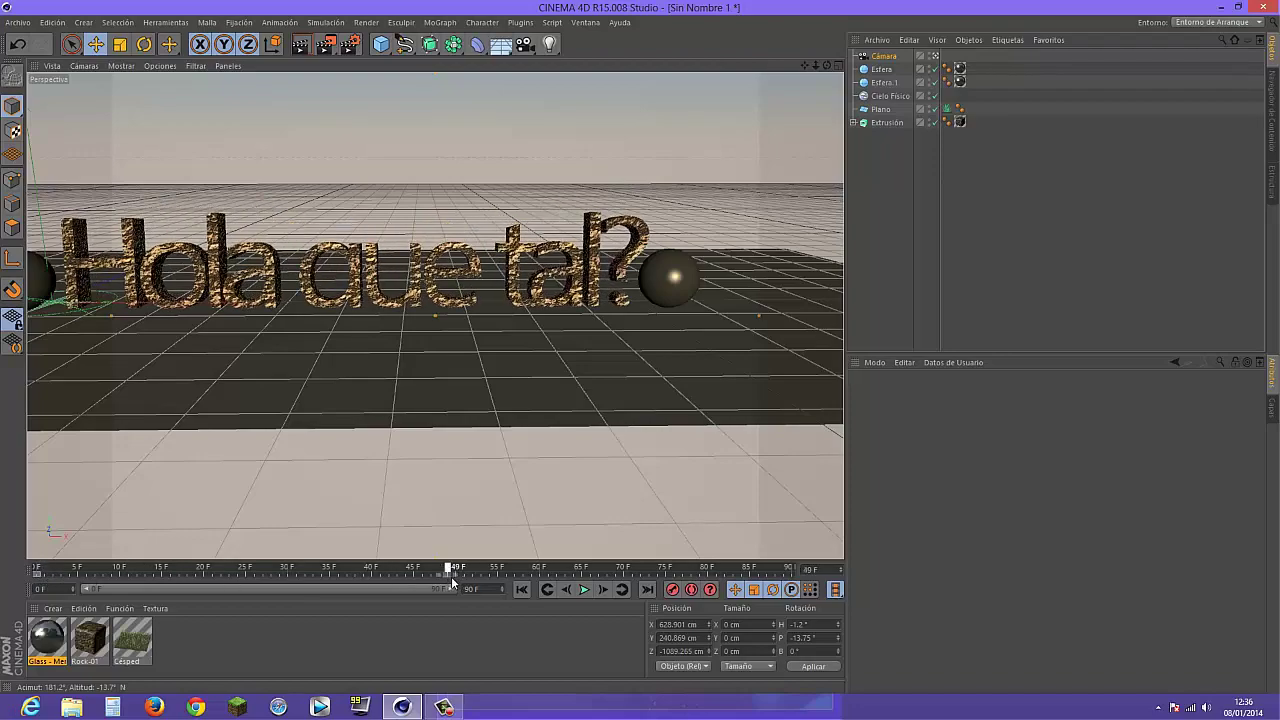
pyautogui.moveTo(827, 65); pyautogui.dragTo(800, 95)
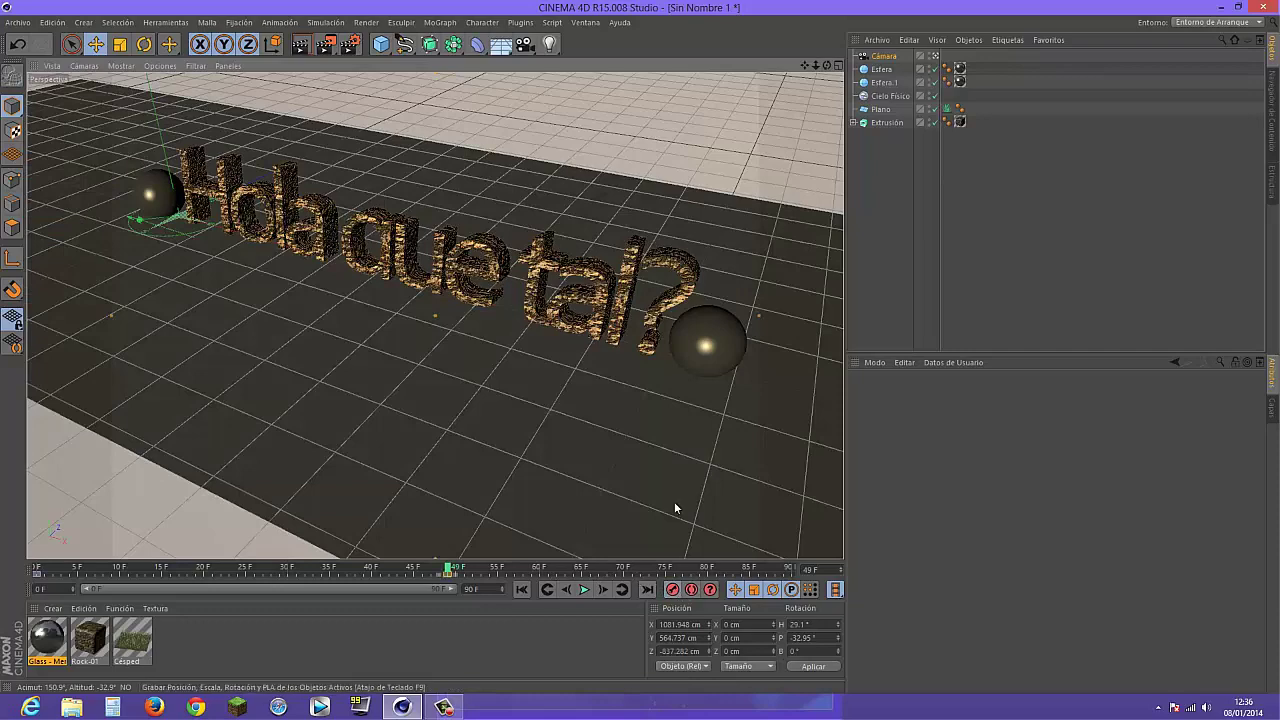
pyautogui.hotkey('ctrl', 'shift', 'z')
# Play the animation back from the start, with and without the scene camera, then rewind
pyautogui.click(522, 590)
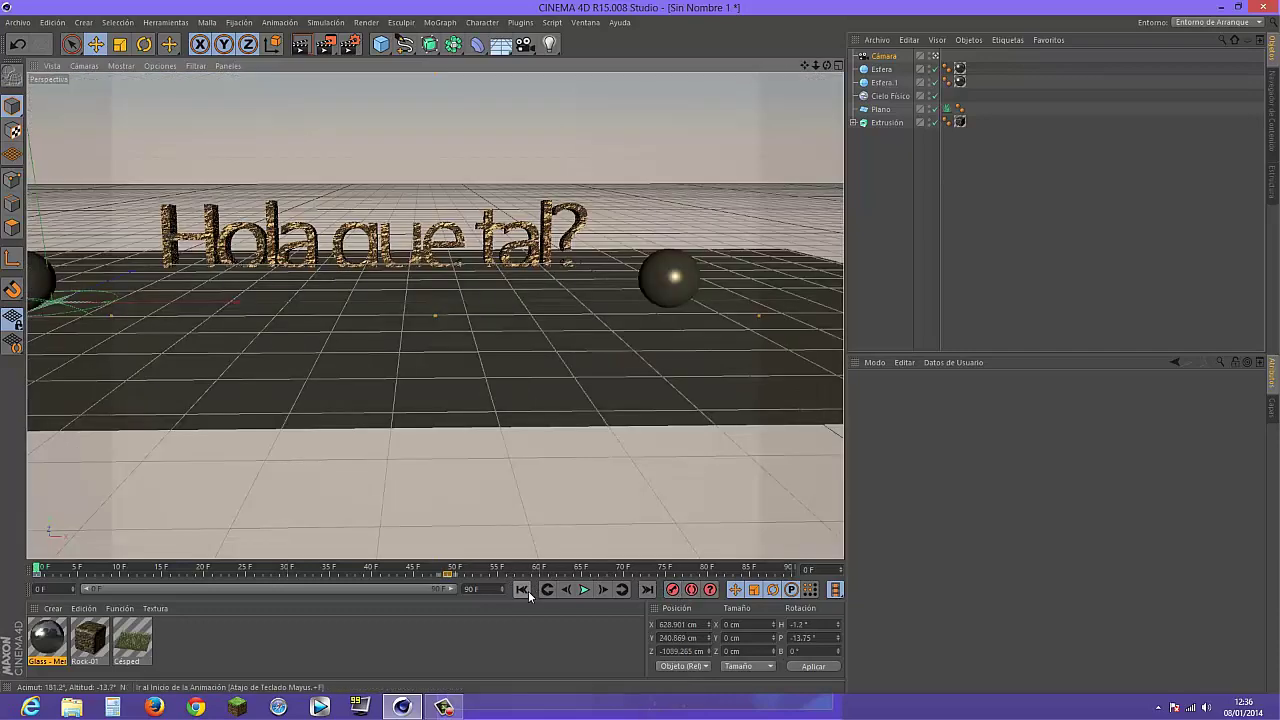
pyautogui.click(935, 56)
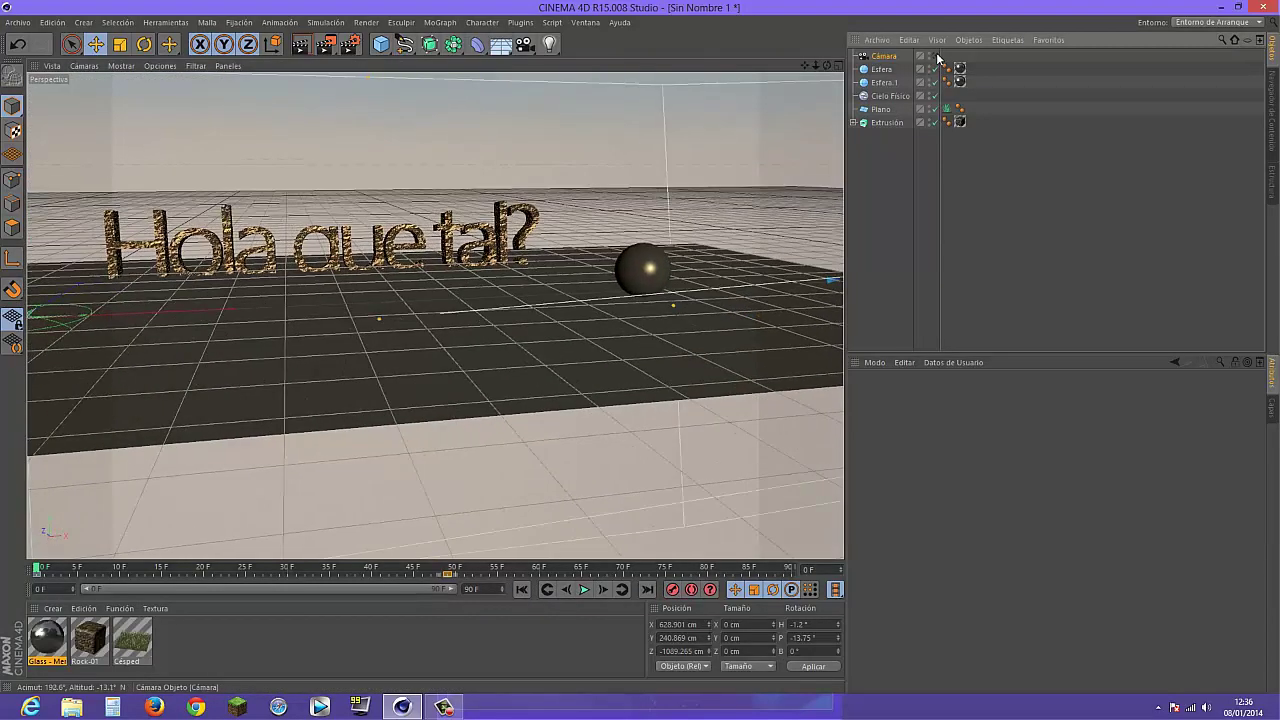
pyautogui.click(584, 590)
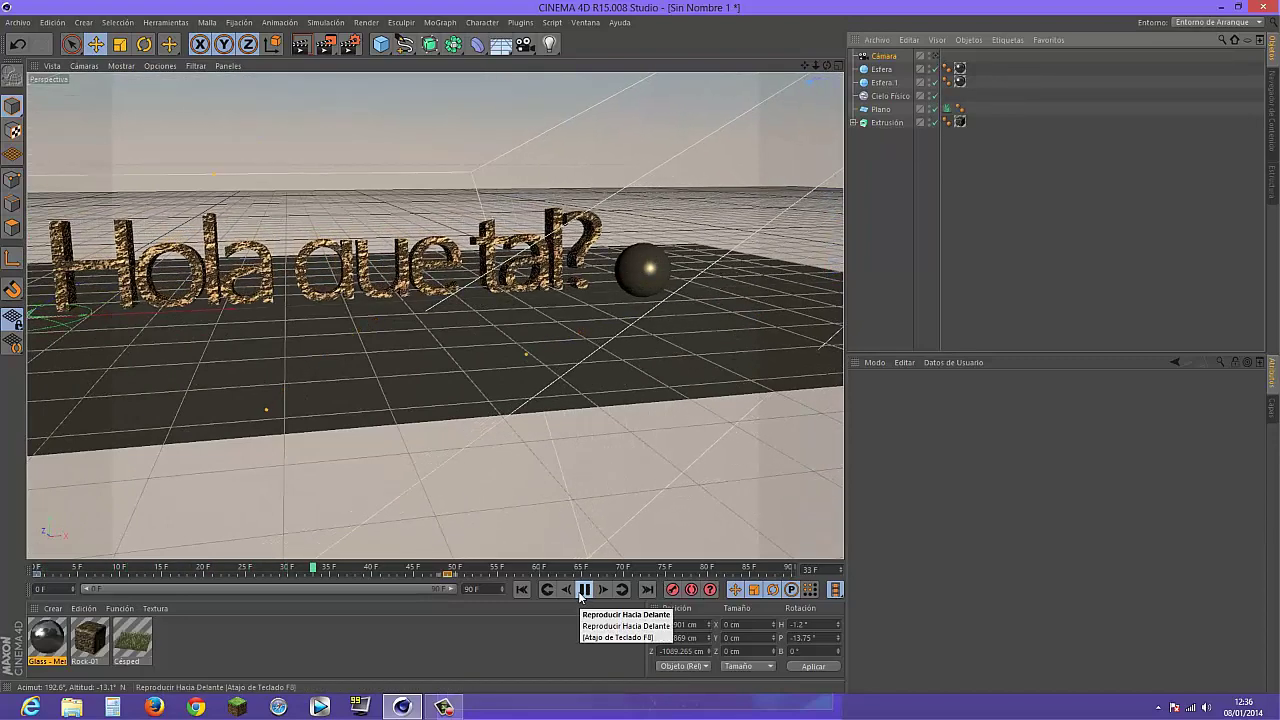
pyautogui.click(584, 590)
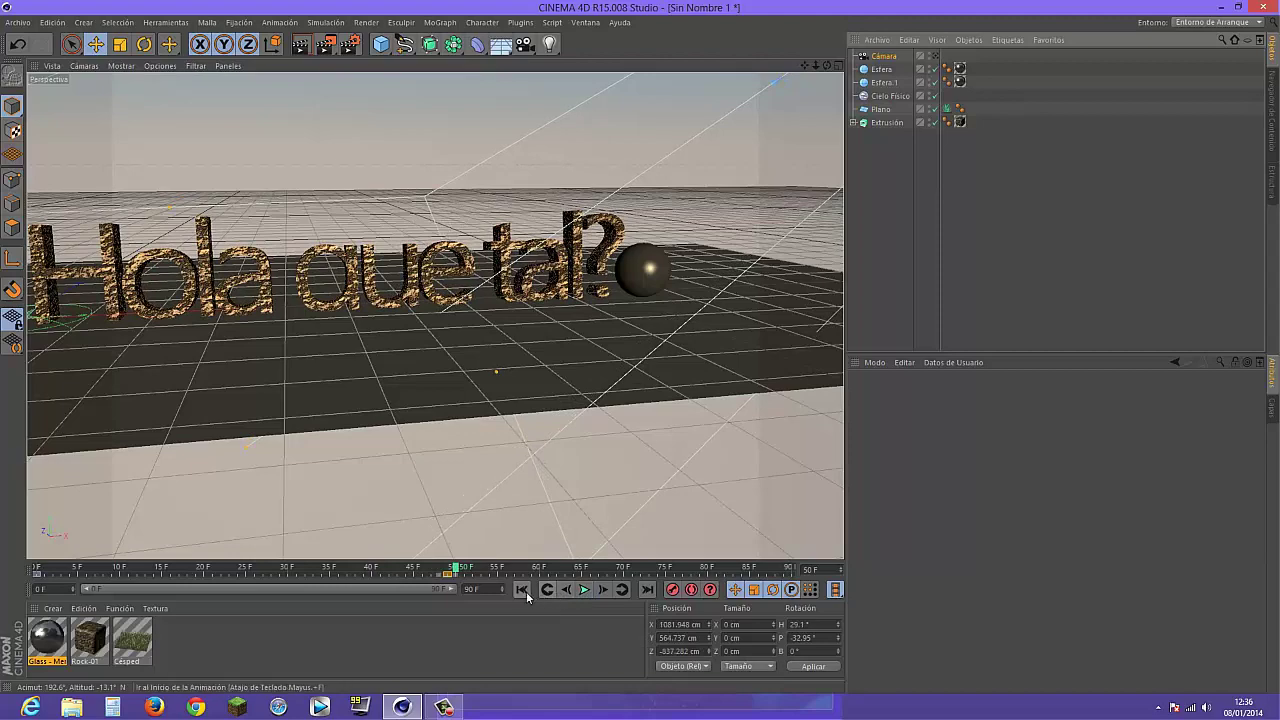
pyautogui.click(522, 590)
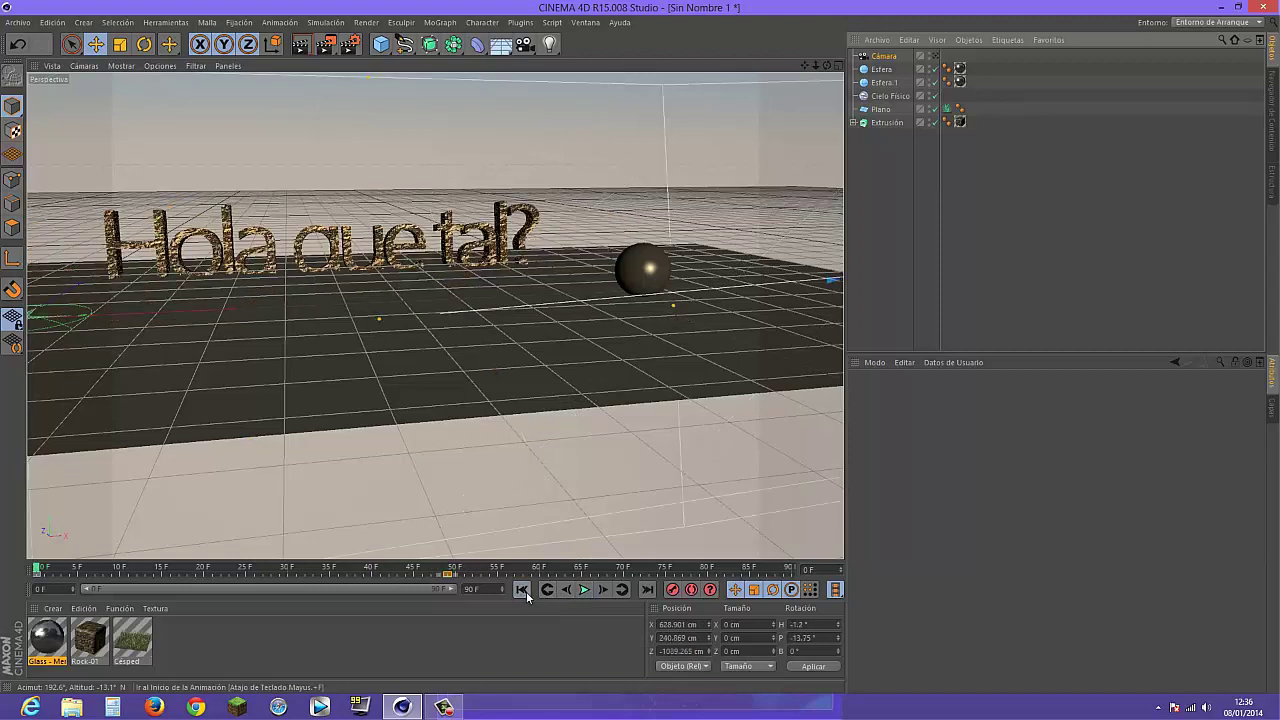
pyautogui.click(934, 56)
pyautogui.click(584, 590)
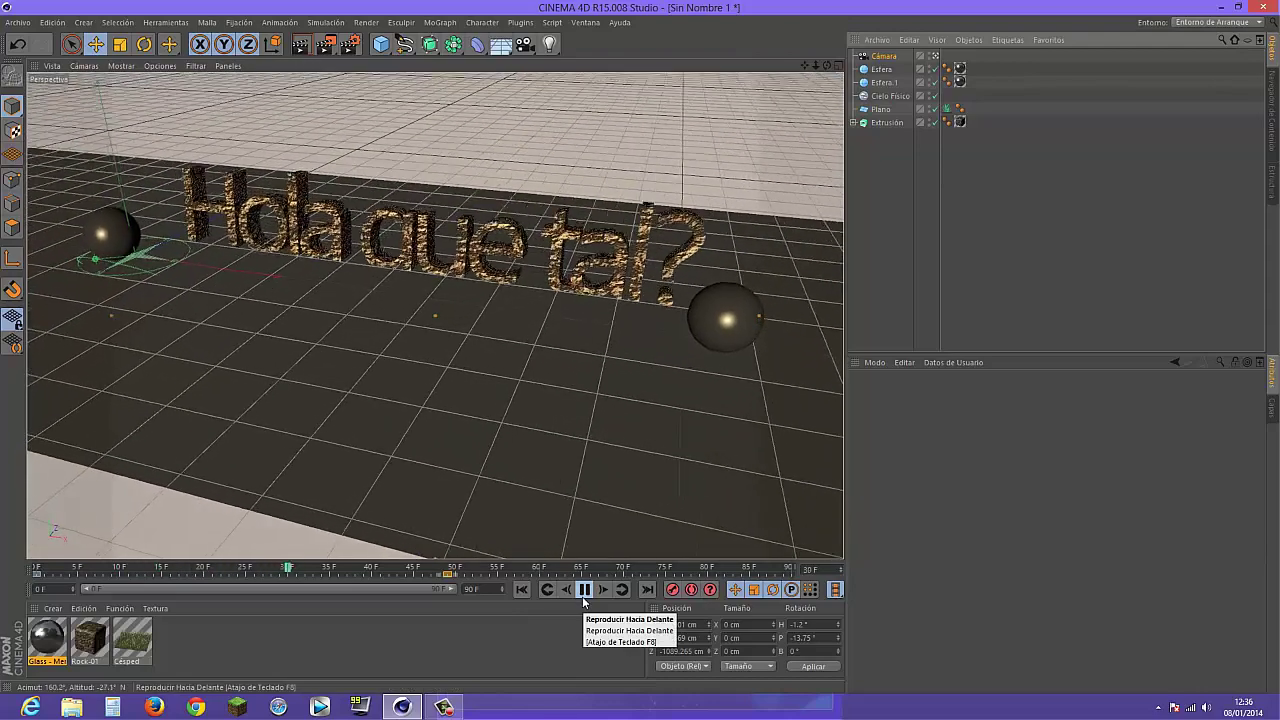
pyautogui.click(584, 598)
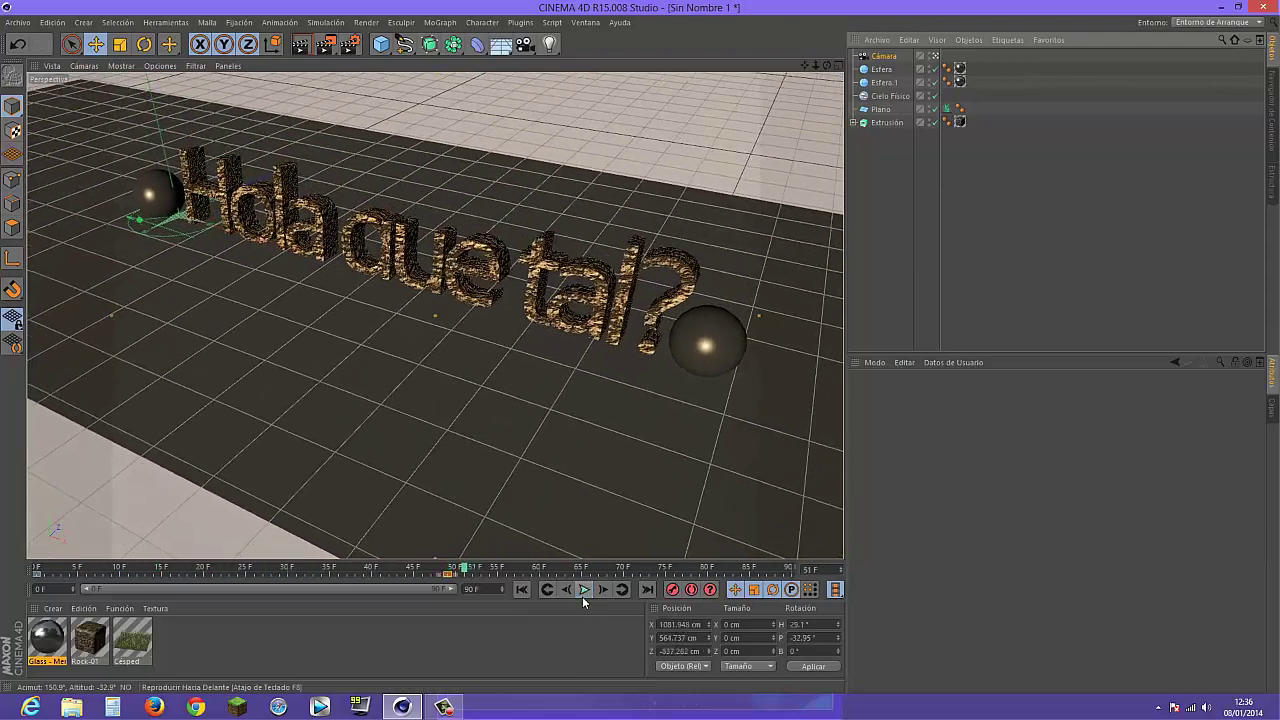
pyautogui.click(519, 592)
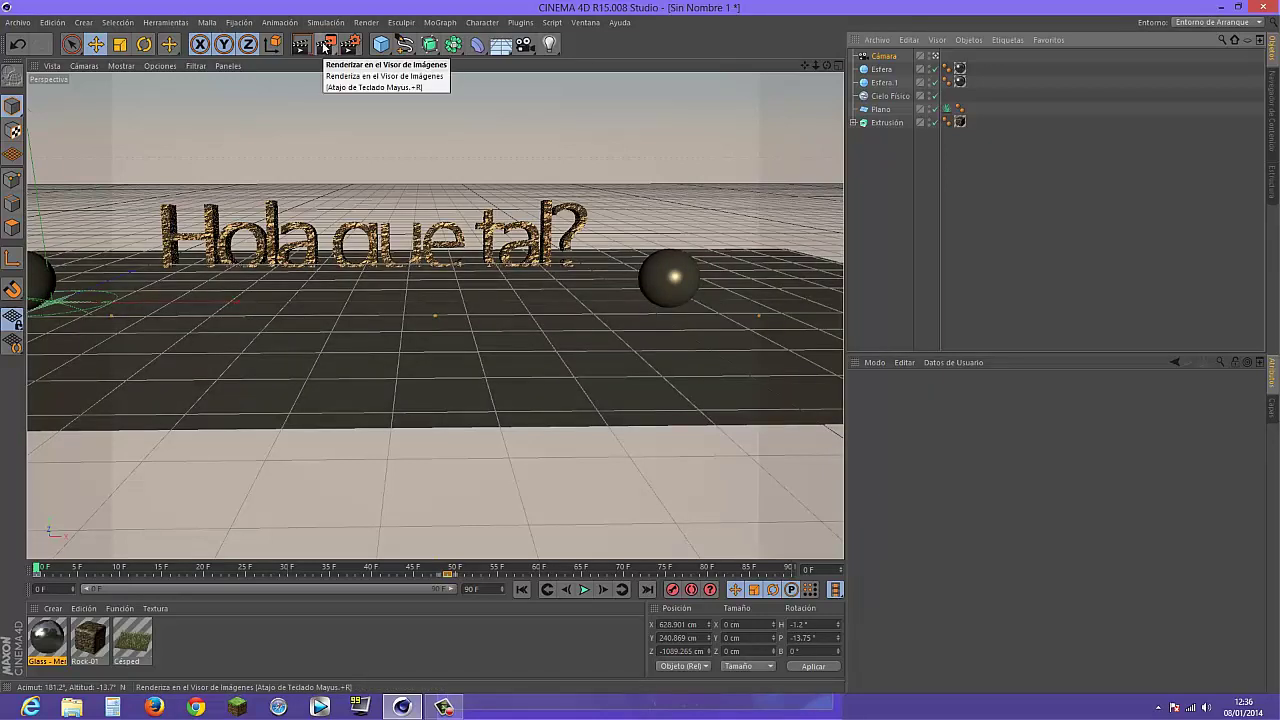
# Create a full-render 'Hacer Previo' preview of all frames at 320x240, 30 fps
pyautogui.moveTo(324, 47); pyautogui.dragTo(420, 70)
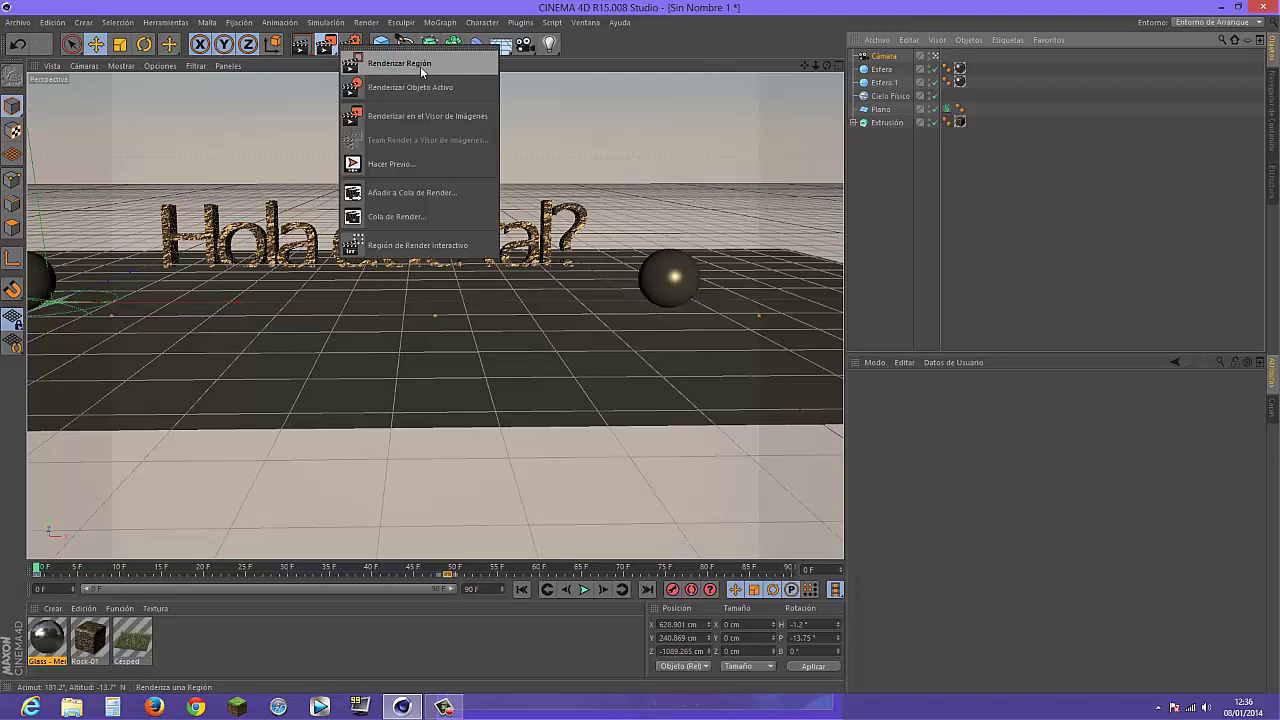
pyautogui.click(402, 164)
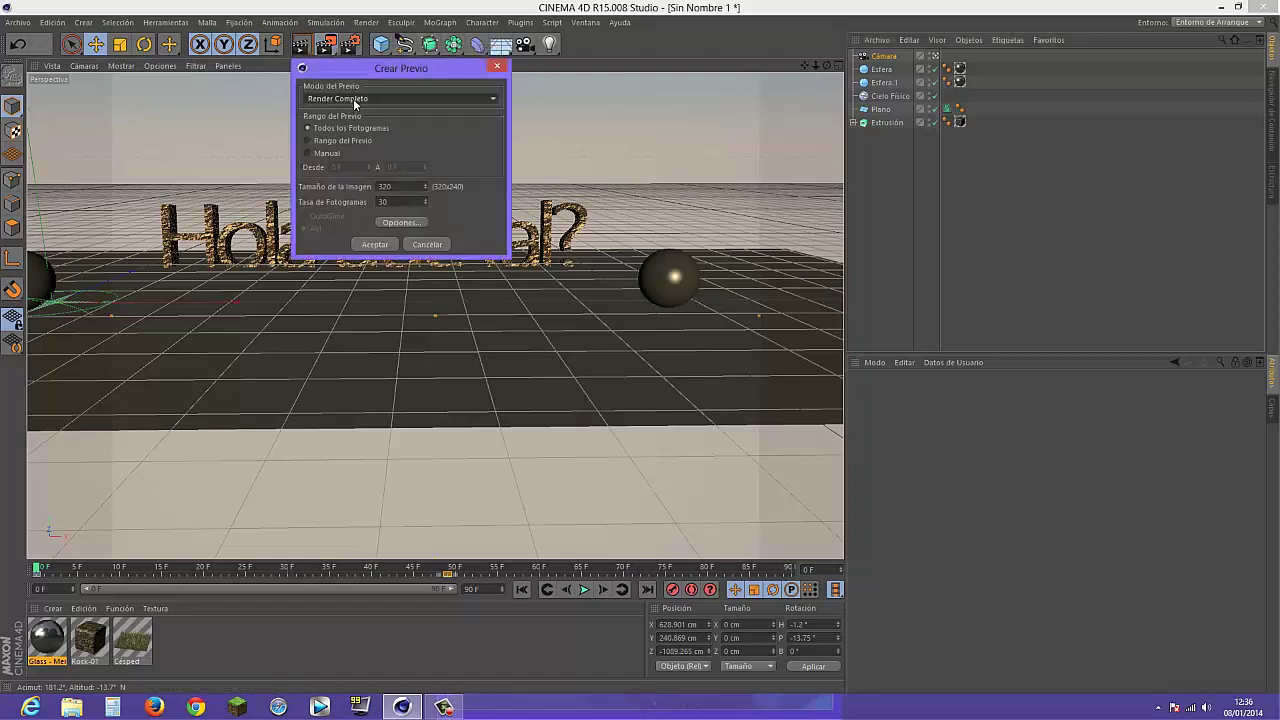
pyautogui.click(370, 243)
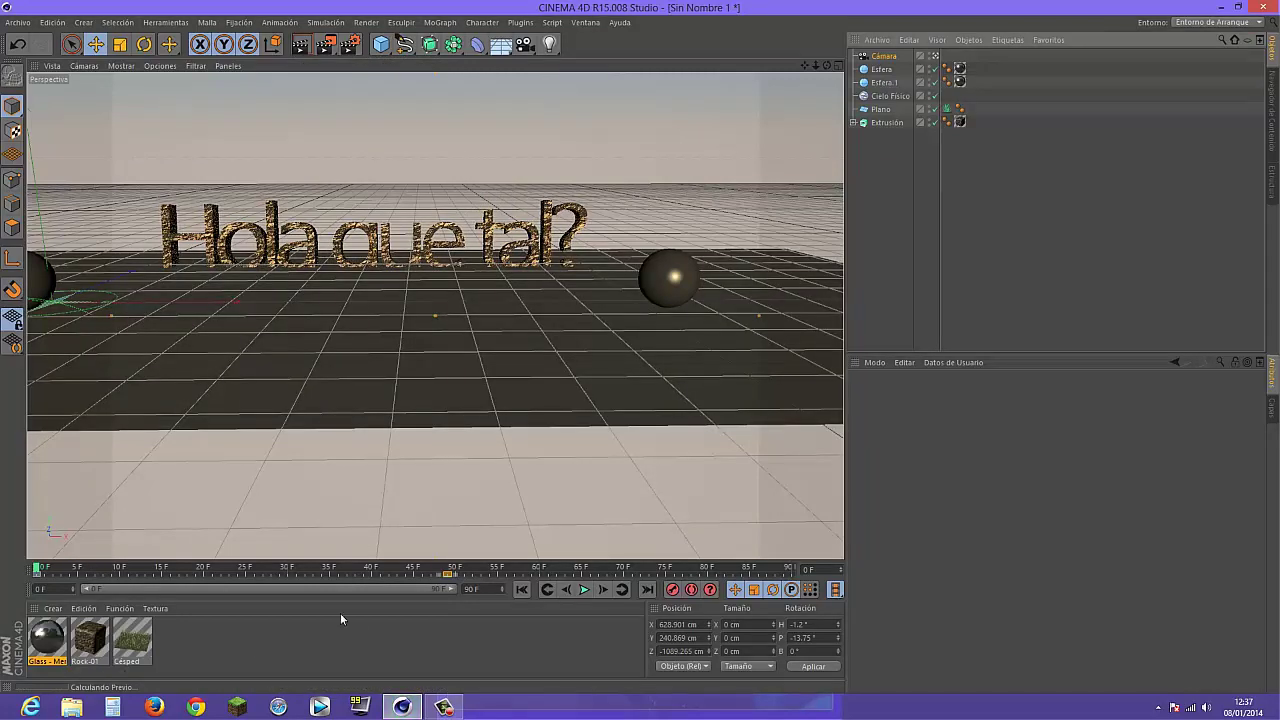
pyautogui.click(443, 706)
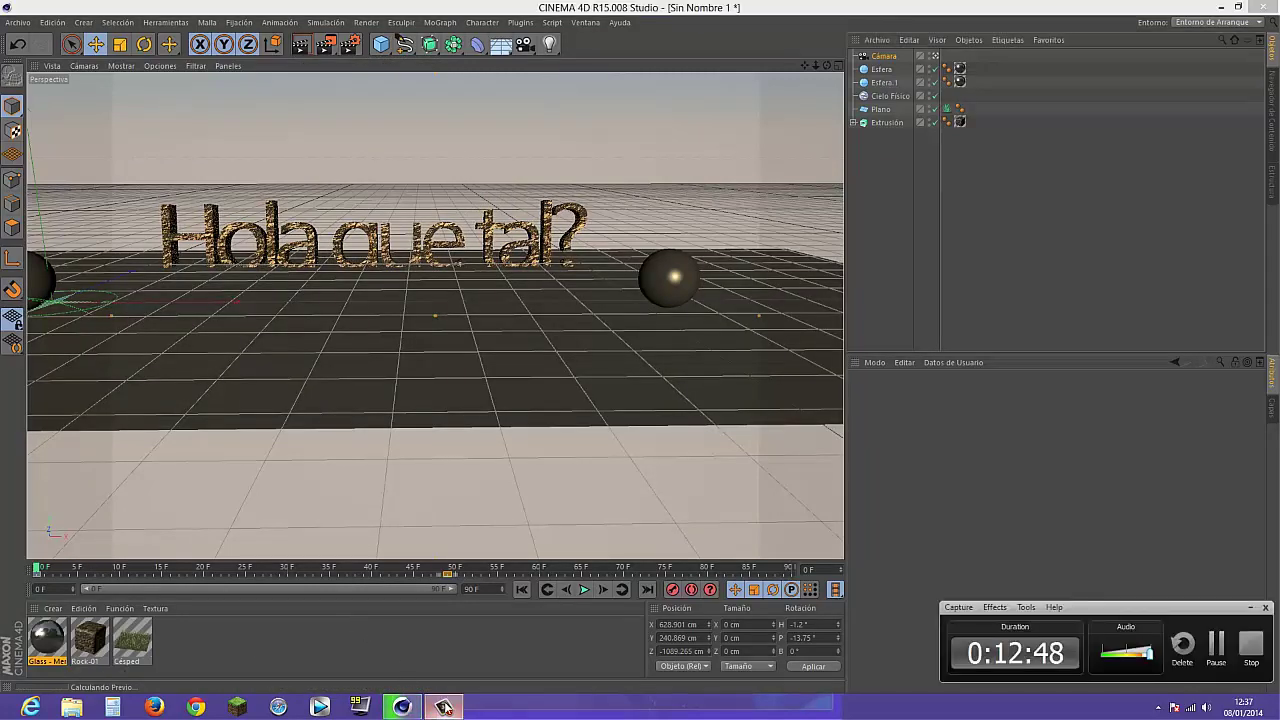
pyautogui.click(443, 706)
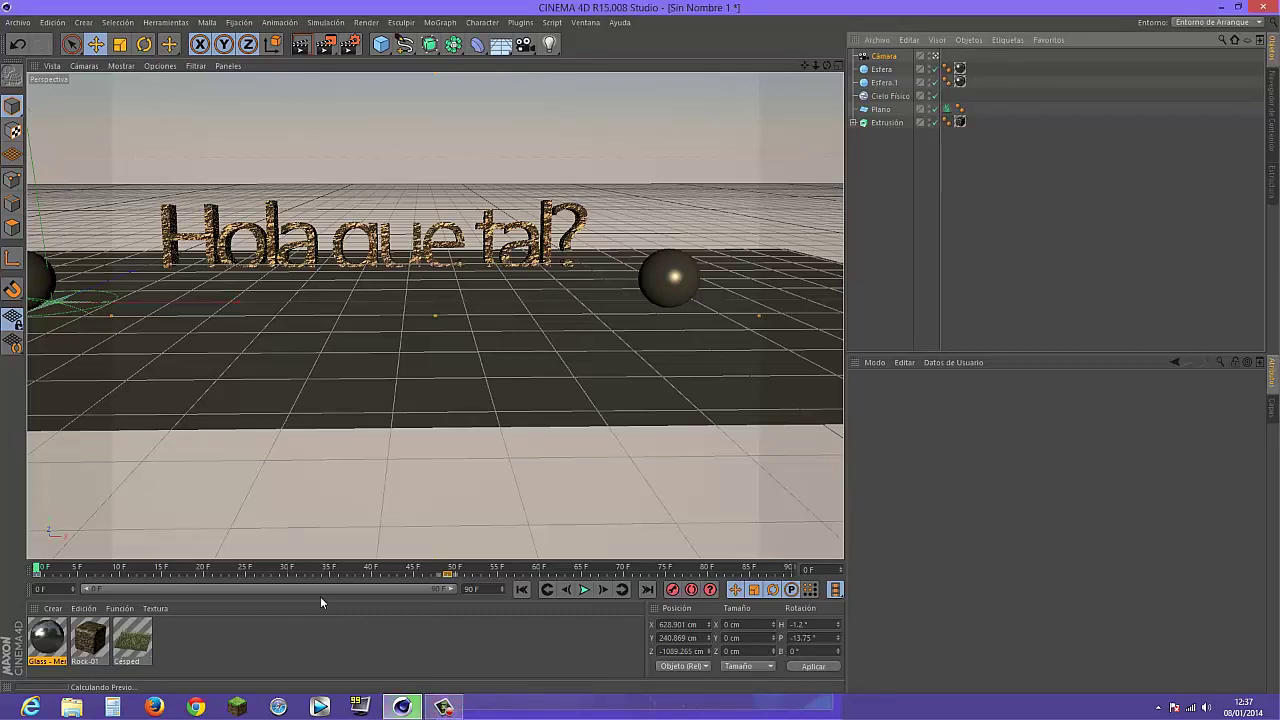
pyautogui.click(444, 706)
pyautogui.click(1214, 648)
pyautogui.click(438, 708)
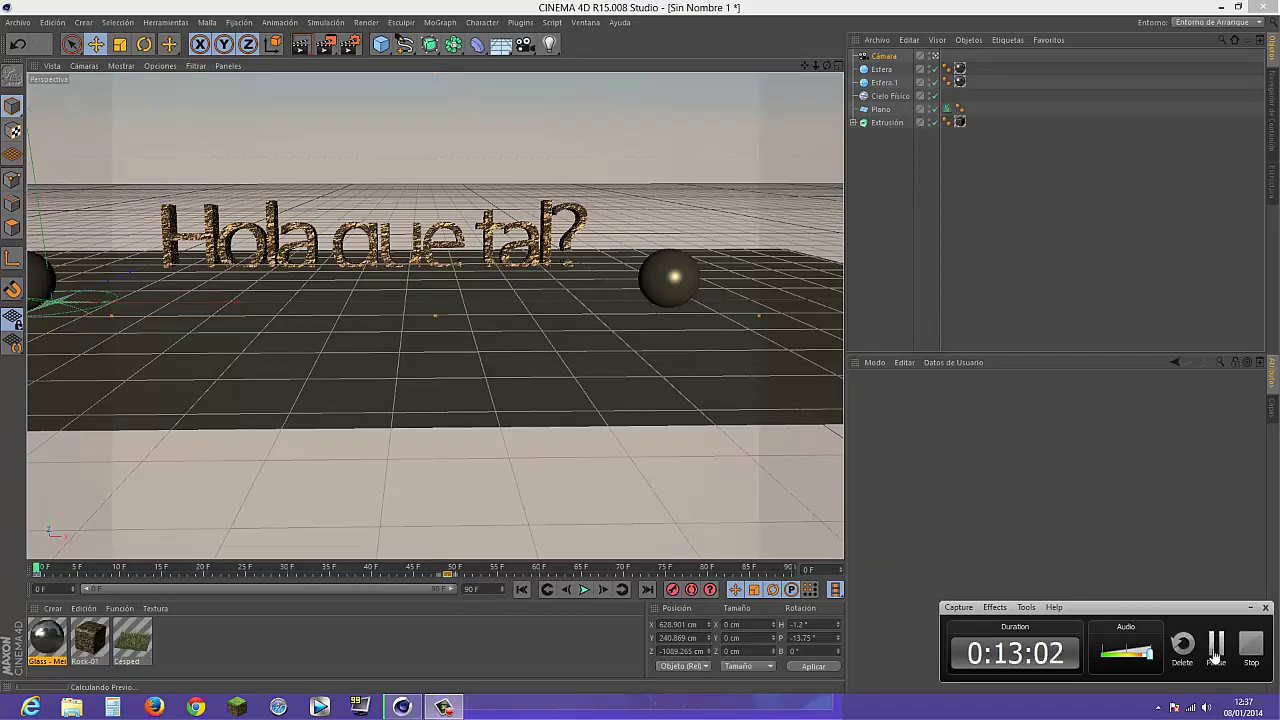
pyautogui.click(1215, 650)
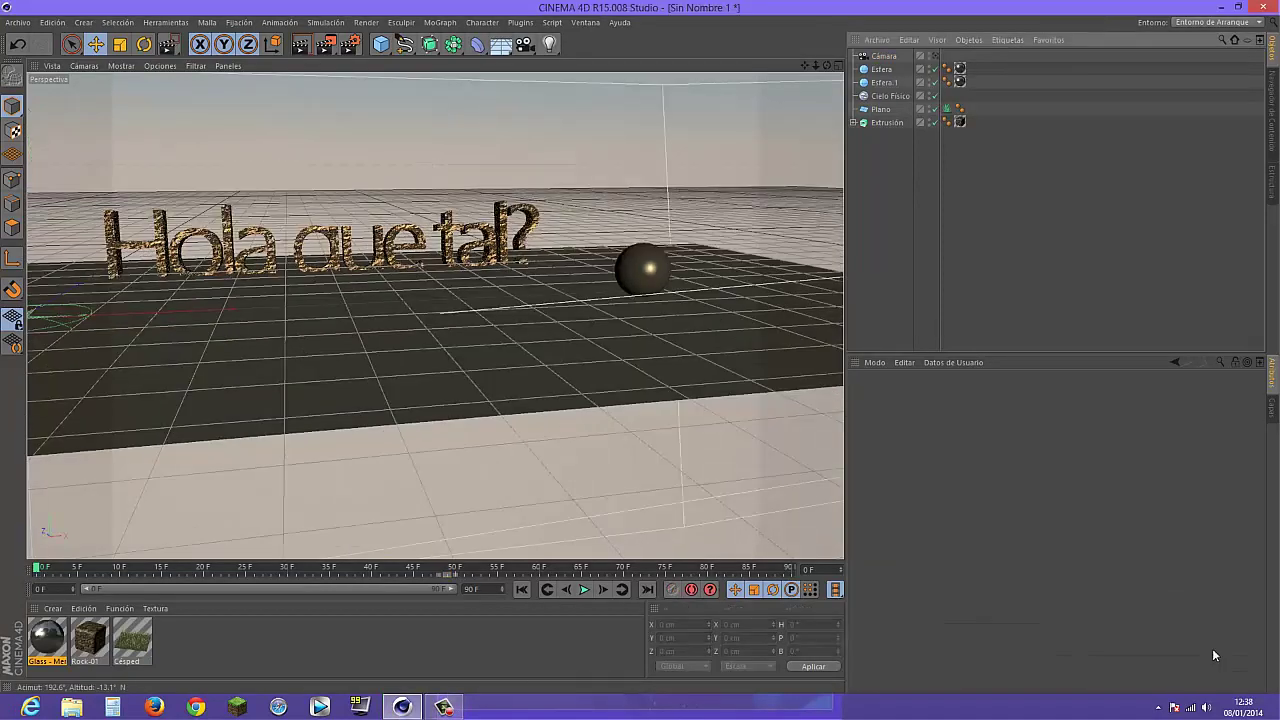